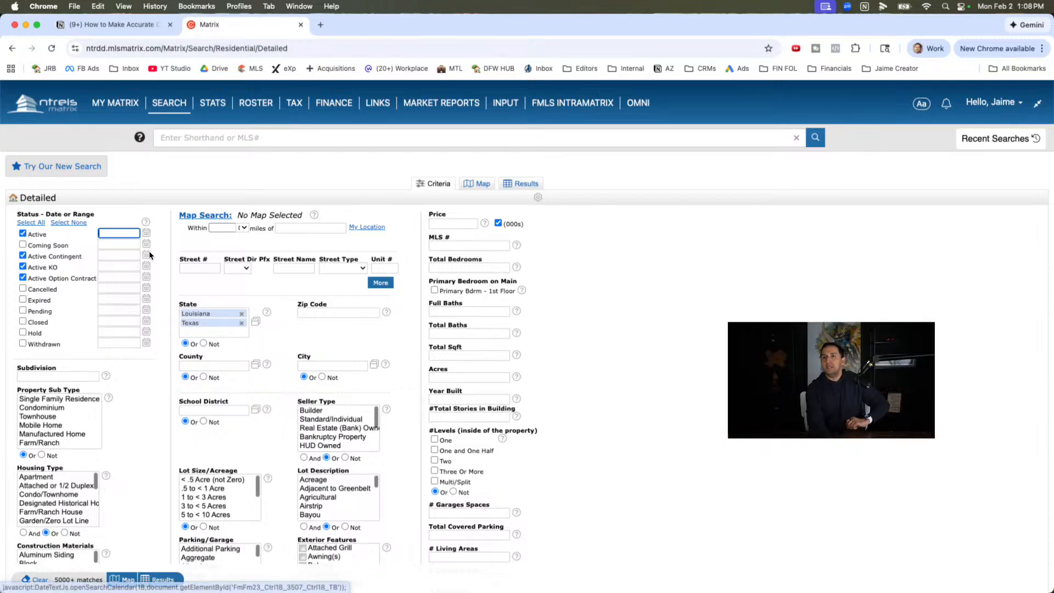
- Show the residential search on the map, centred on the Parkway Estates and Parker Road Estates neighborhoods in Plano
left_click(475, 185)
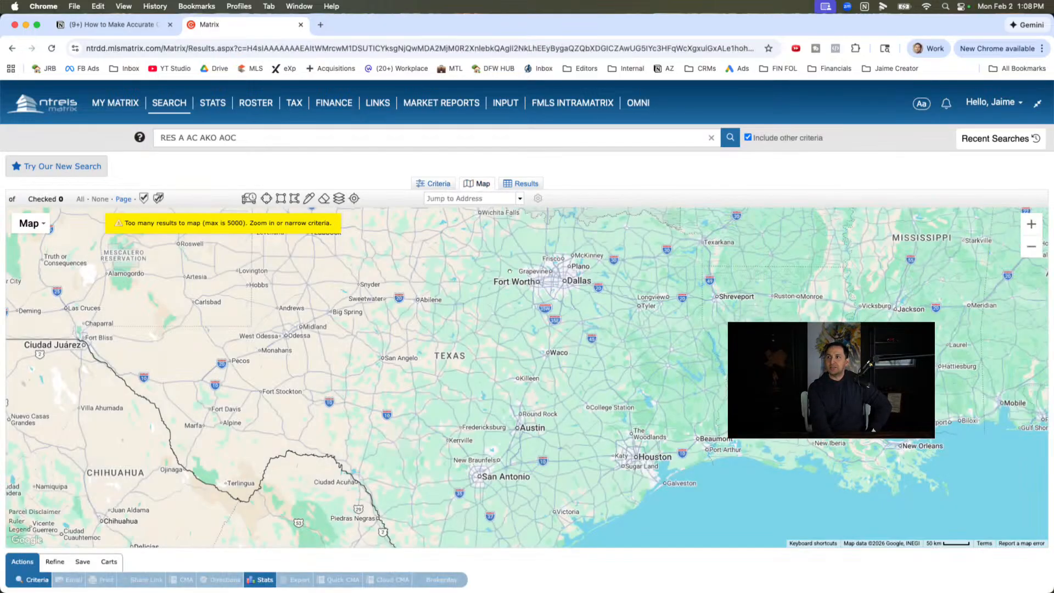
scroll(532, 286, "up", 6)
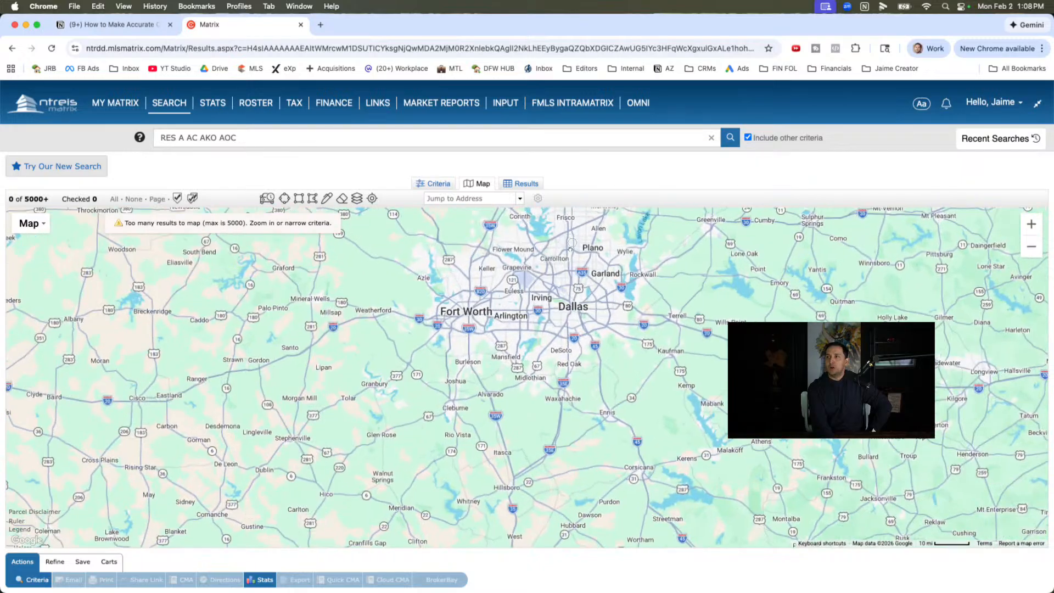
scroll(585, 250, "up", 4)
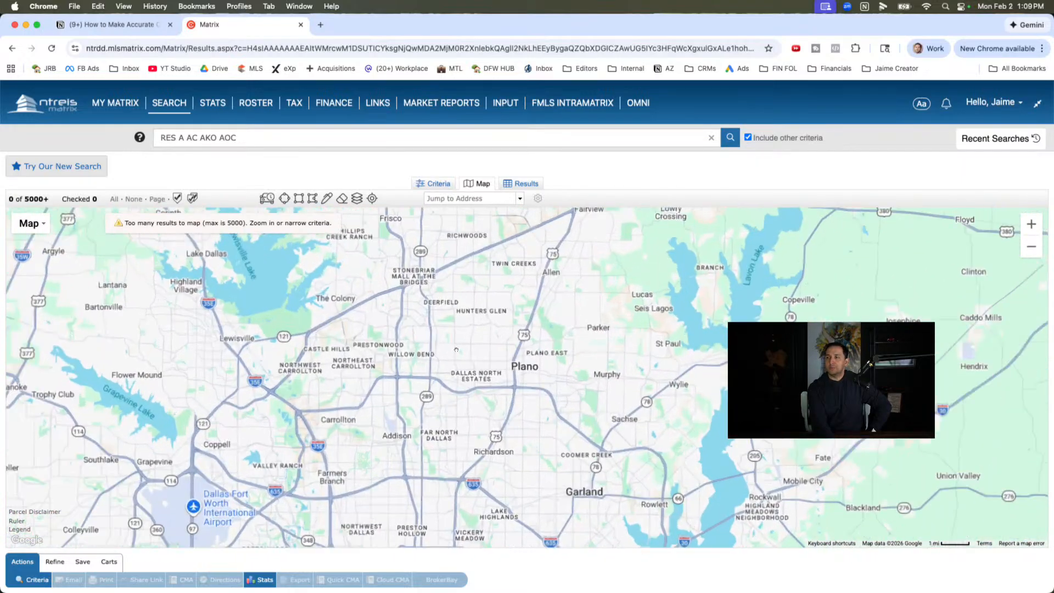
scroll(469, 327, "up", 2)
left_click_drag(469, 327, 403, 331)
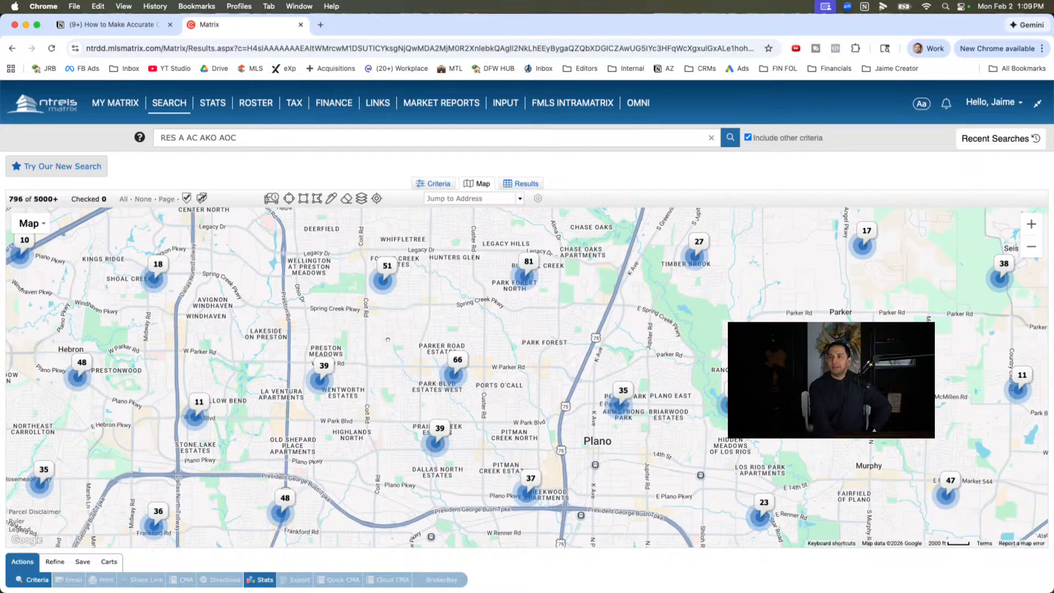
scroll(388, 340, "up", 1)
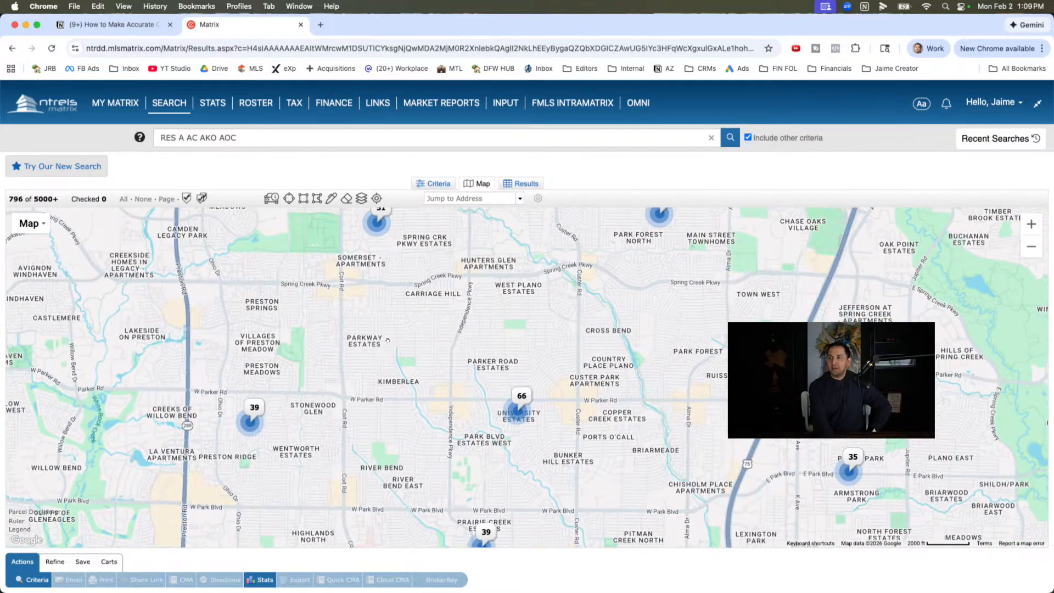
left_click_drag(387, 340, 402, 306)
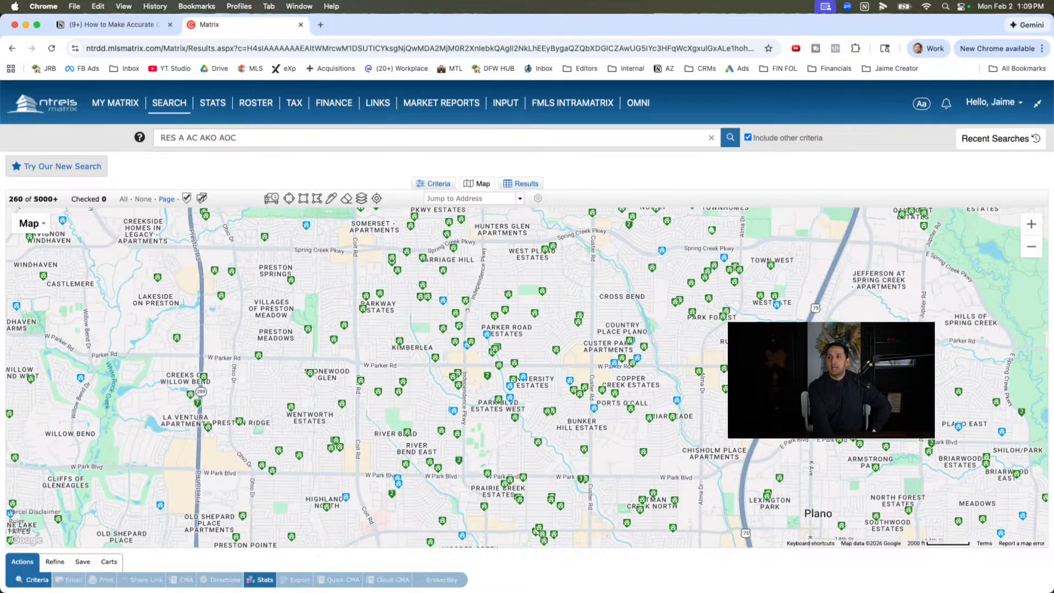
- Check the comps guidelines in the Notion notes, and inspect the price and bedroom labels of active listings around Parkway Estates
left_click(120, 25)
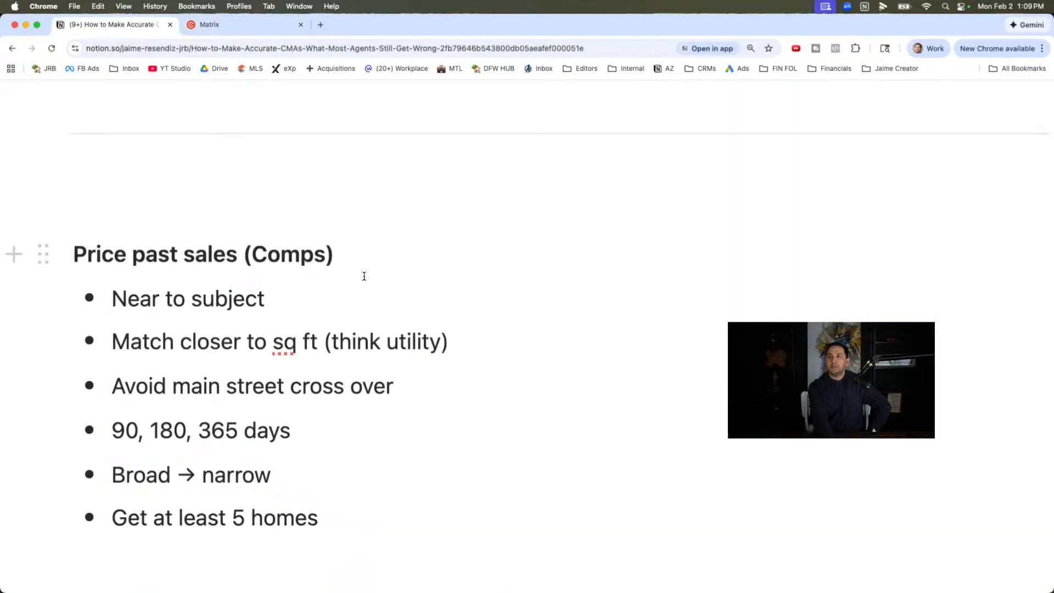
left_click(266, 24)
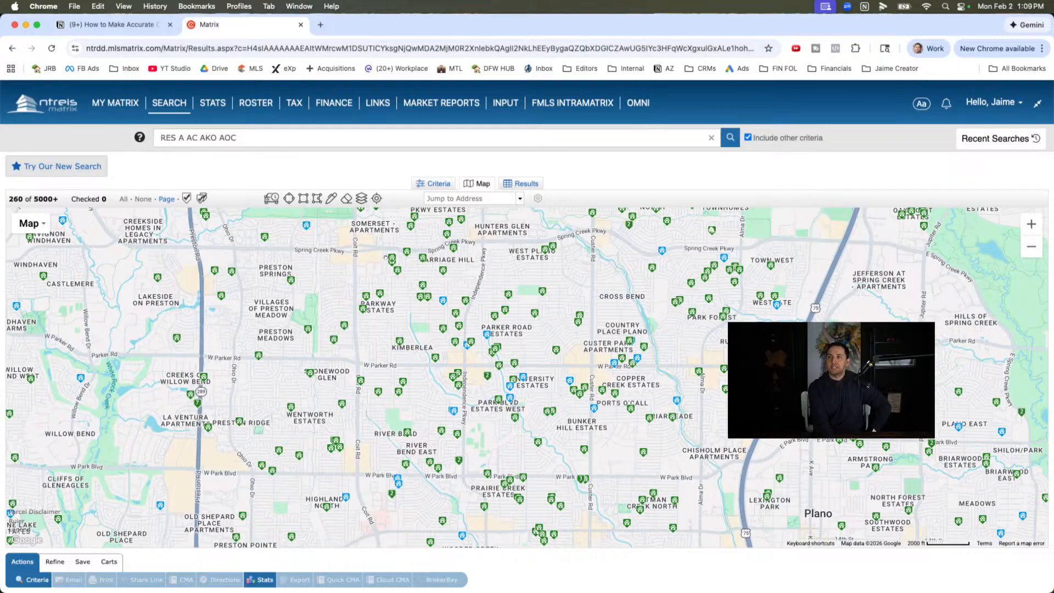
mouse_move(399, 255)
mouse_move(443, 302)
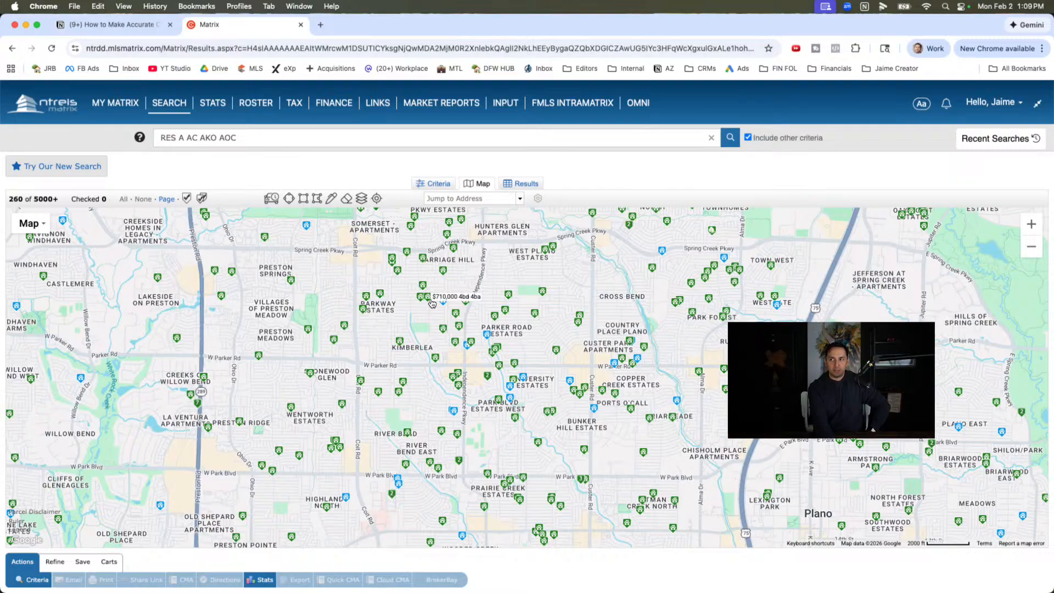
scroll(421, 254, "up", 3)
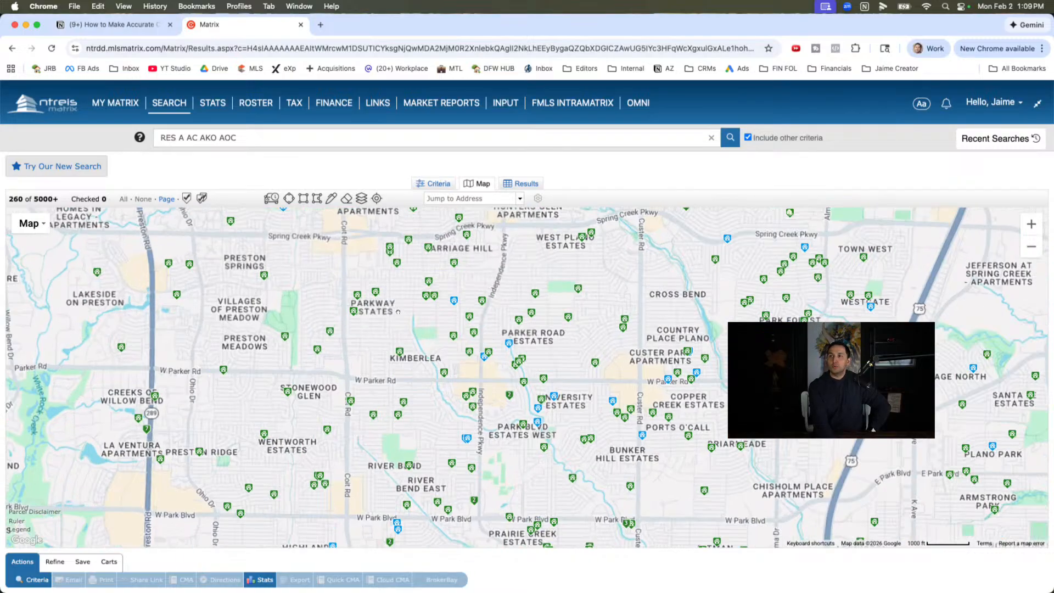
mouse_move(307, 346)
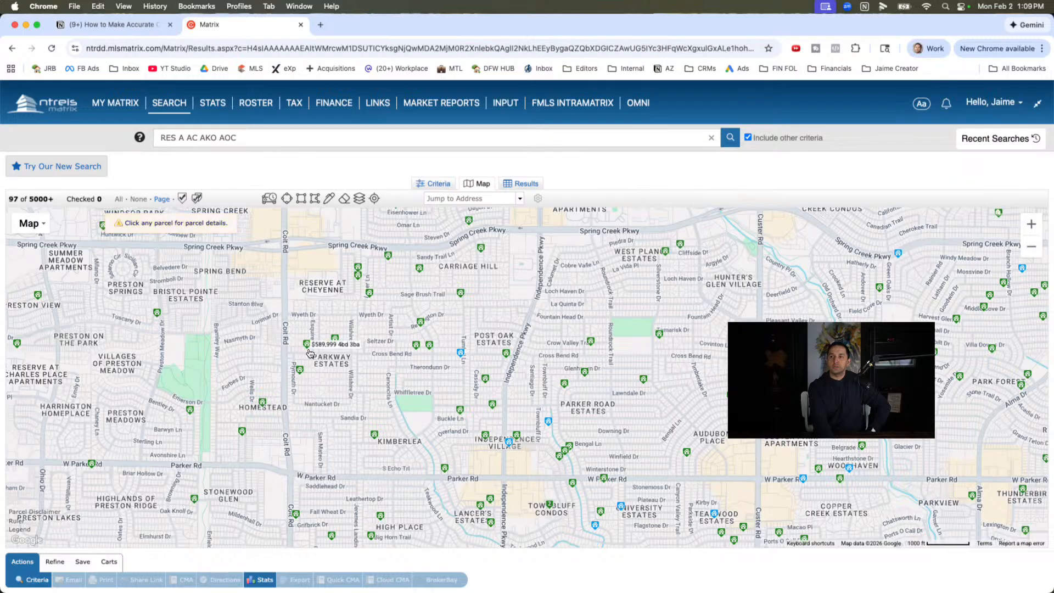
mouse_move(264, 406)
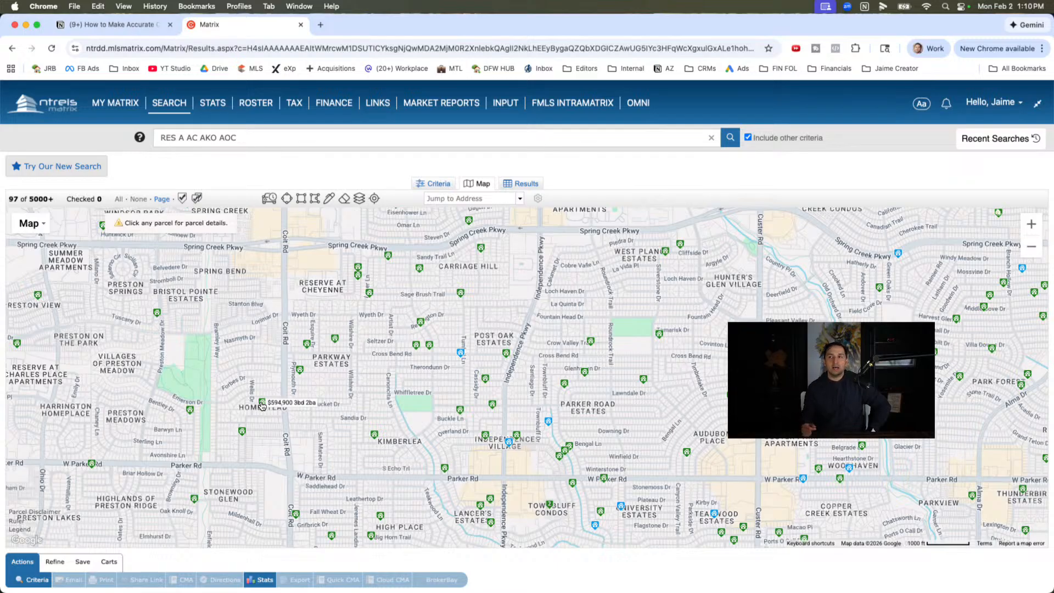
- Draw a polygon search area bounded by Spring Creek Pkwy, Independence Pkwy, W Parker Rd and Coit Rd
left_click(314, 198)
left_click(280, 250)
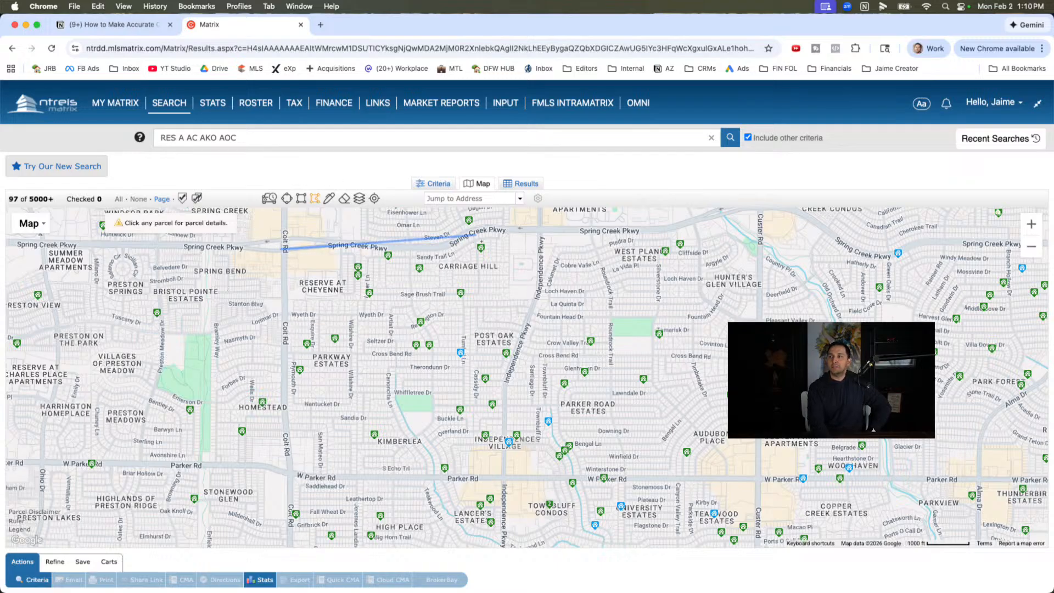
left_click(442, 243)
left_click(504, 227)
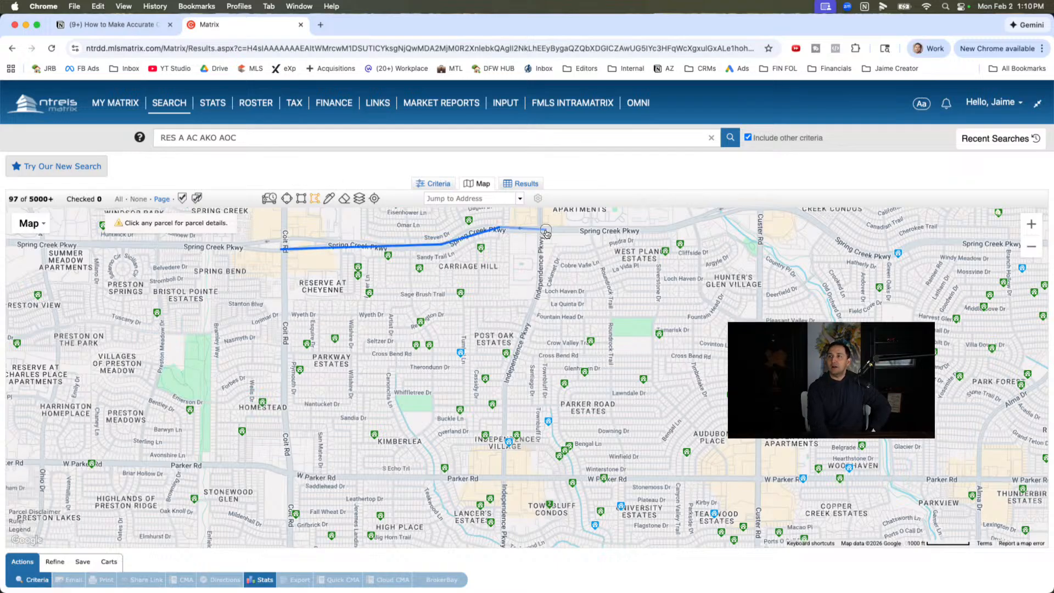
left_click(546, 229)
left_click(535, 300)
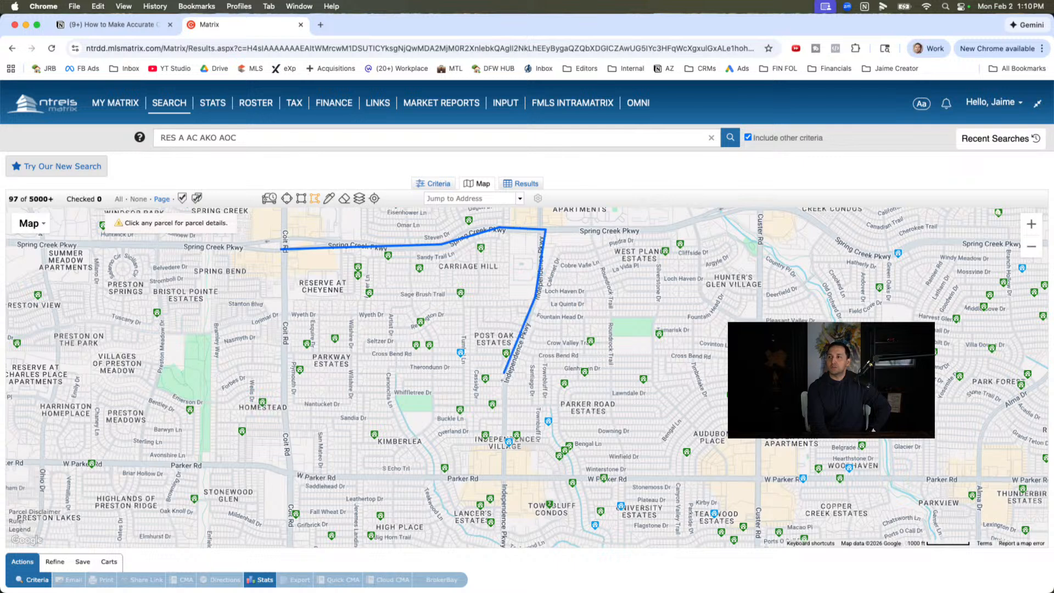
left_click(505, 374)
left_click(503, 475)
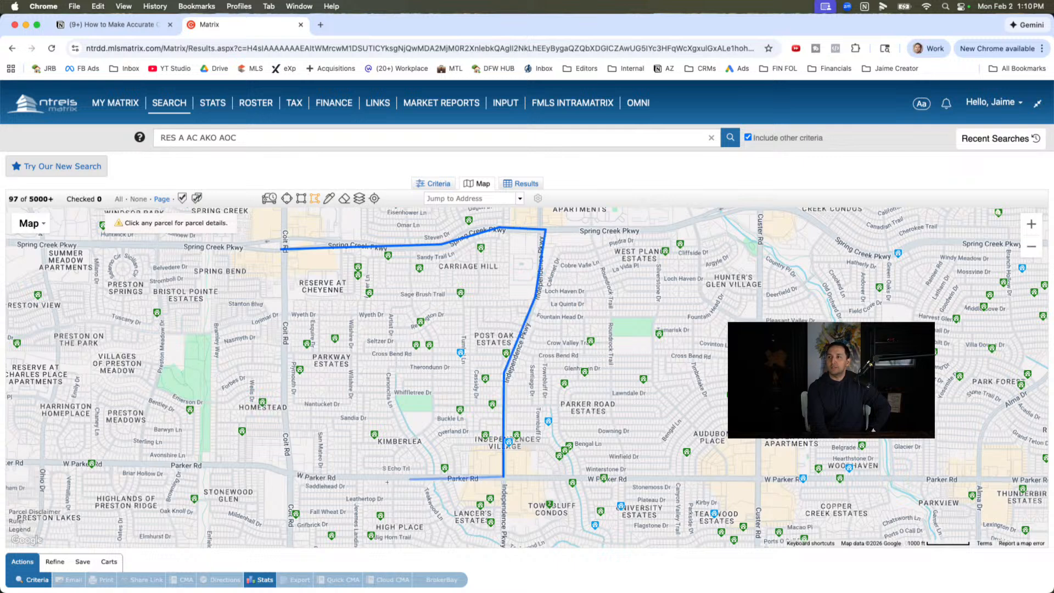
left_click(291, 473)
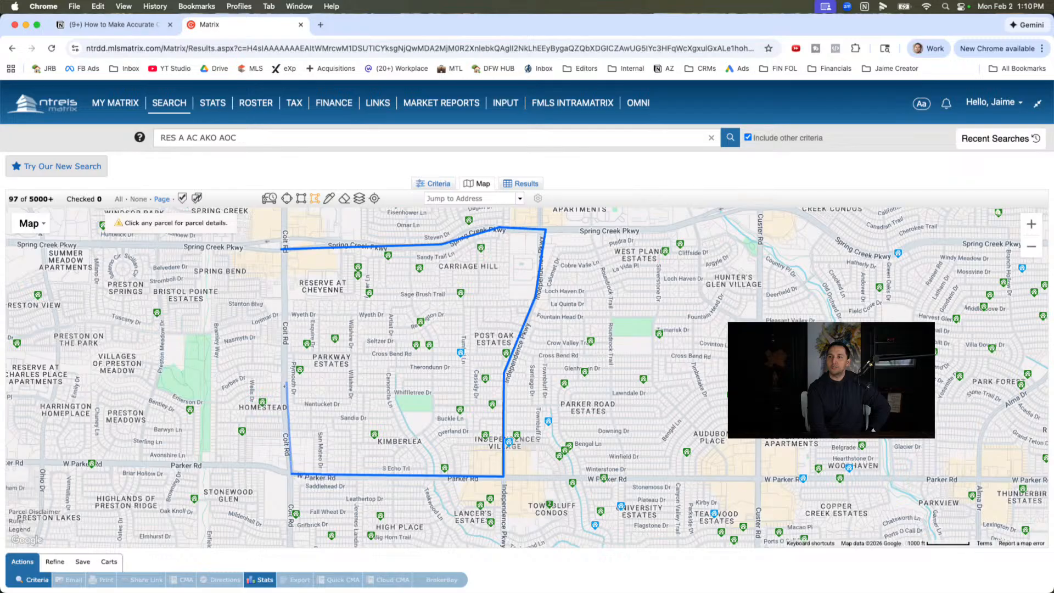
left_click(283, 359)
left_click(282, 249)
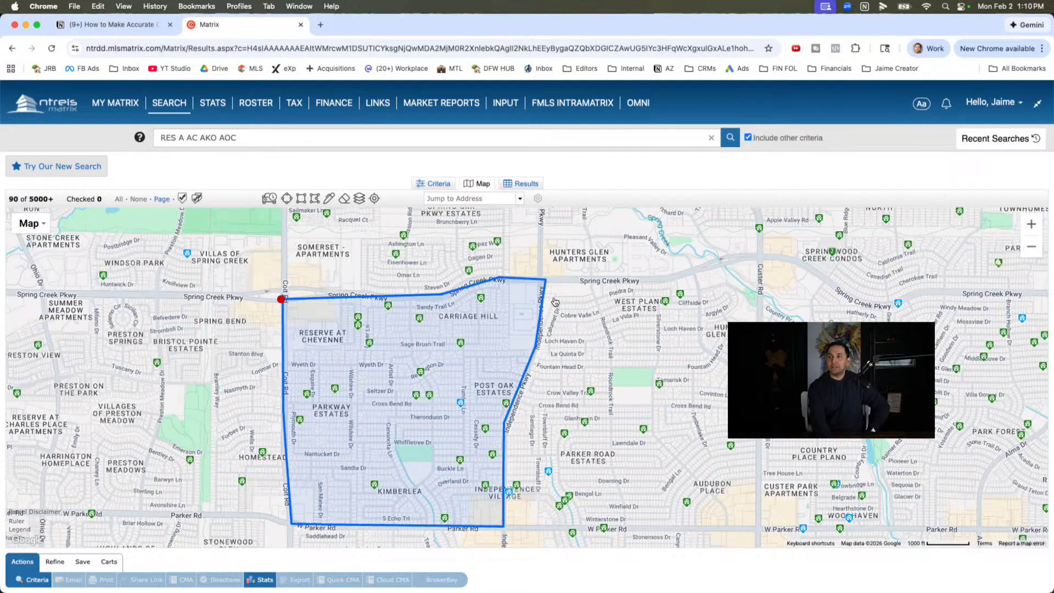
left_click_drag(555, 452, 577, 359)
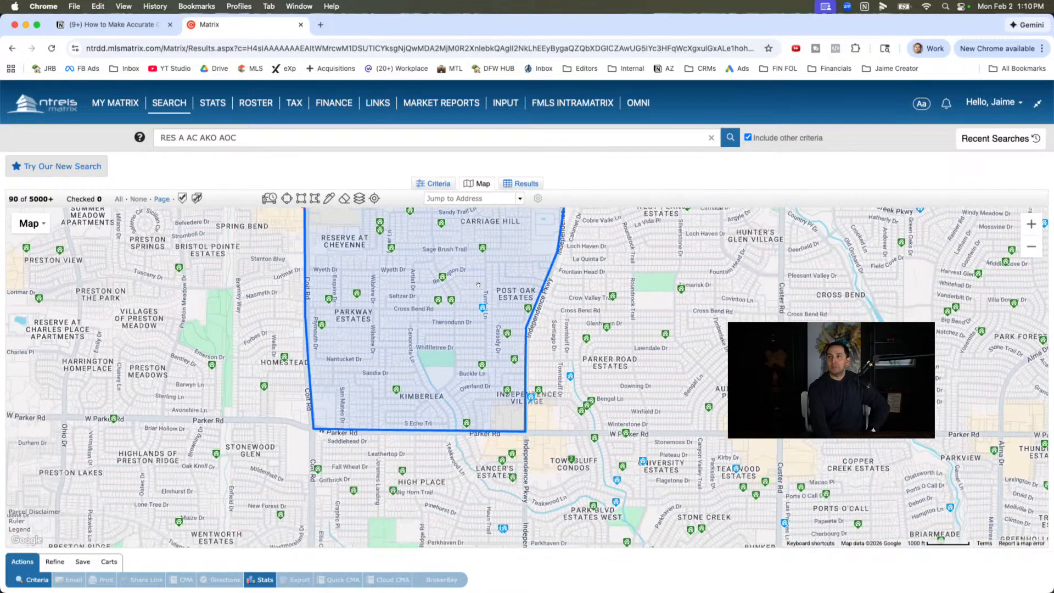
left_click_drag(241, 346, 209, 401)
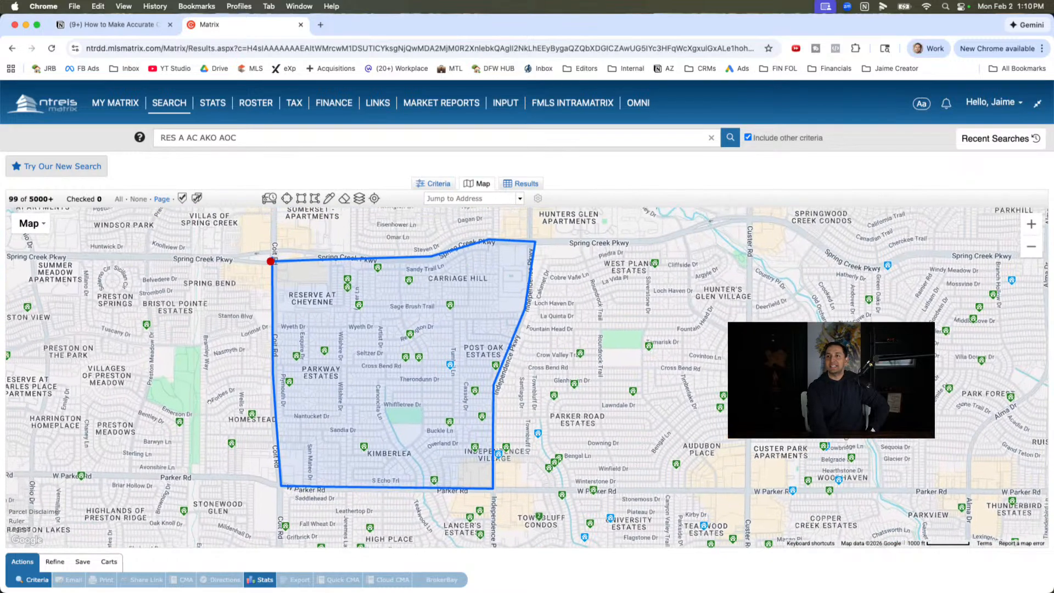
- Add Pending listings from 0-90 days to the search criteria and view them on the map
left_click(439, 185)
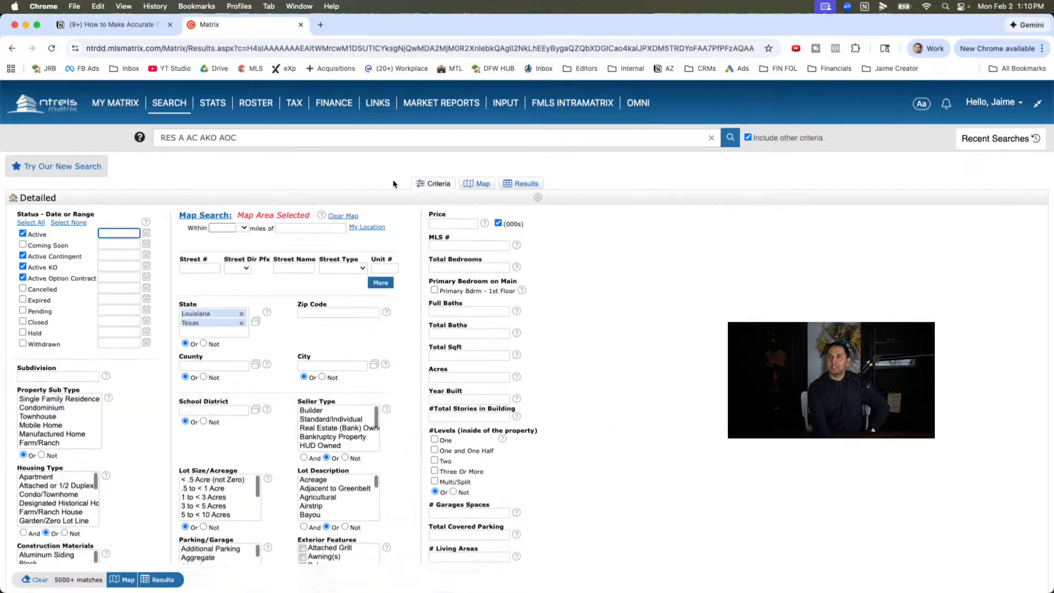
left_click(34, 312)
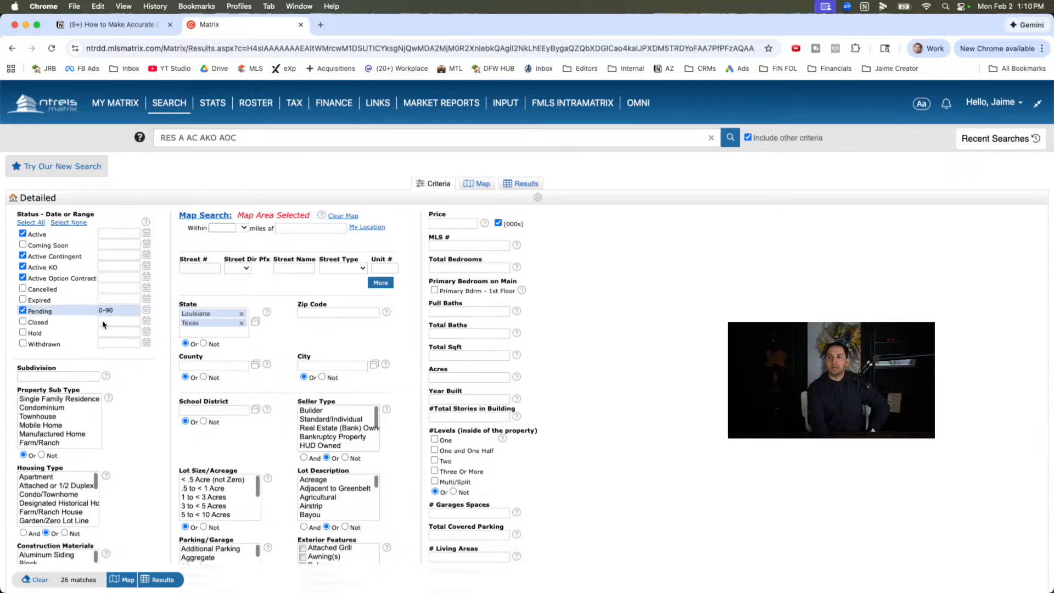
left_click(476, 185)
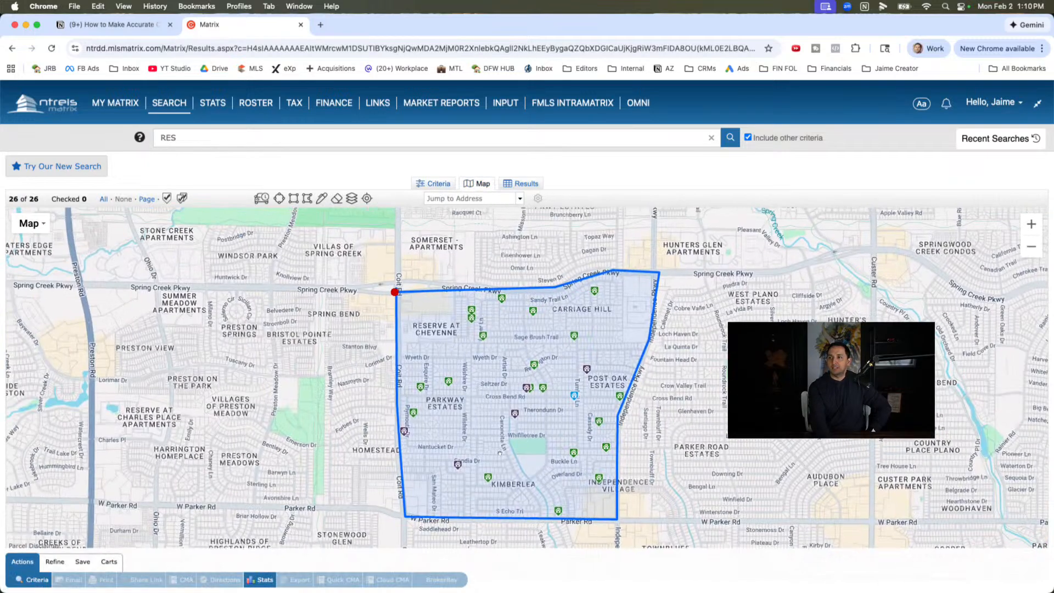
- Replace the Pending status with Closed listings from 0-90 days and view them on the map
left_click(437, 186)
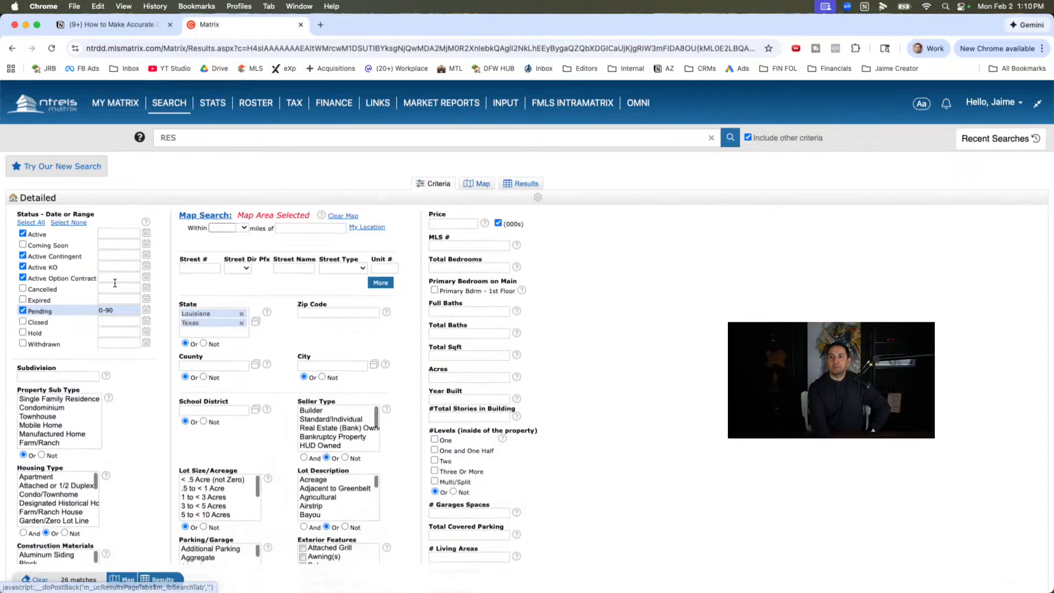
left_click(23, 312)
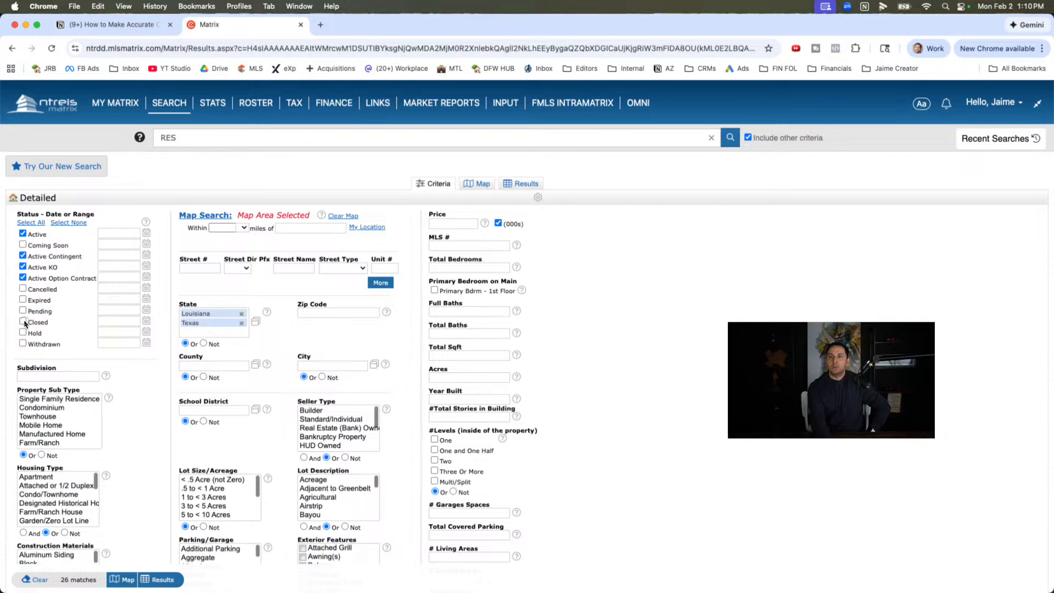
left_click(23, 322)
left_click(480, 186)
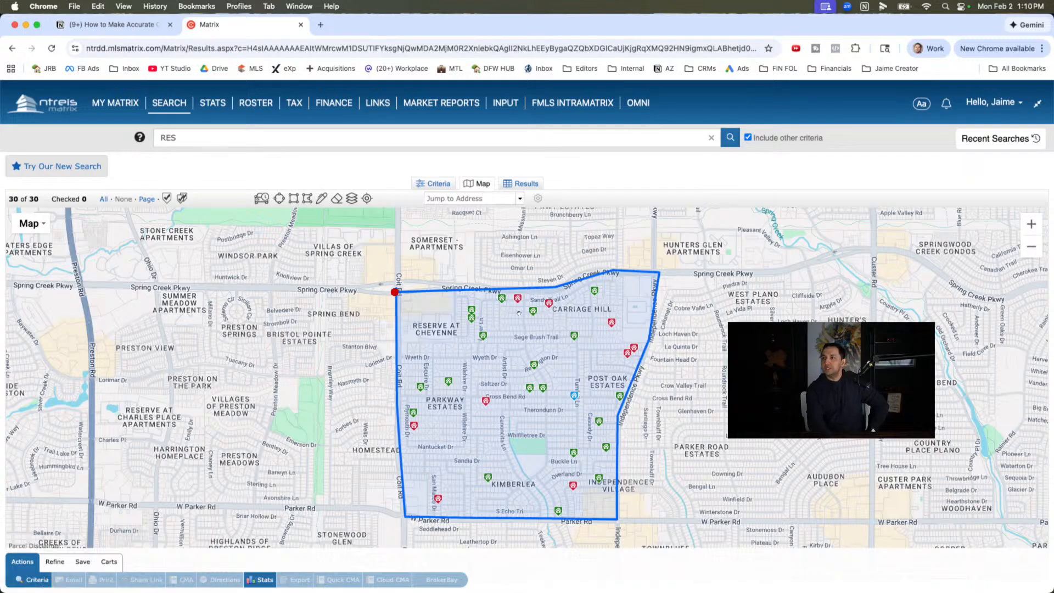
left_click_drag(520, 435, 445, 422)
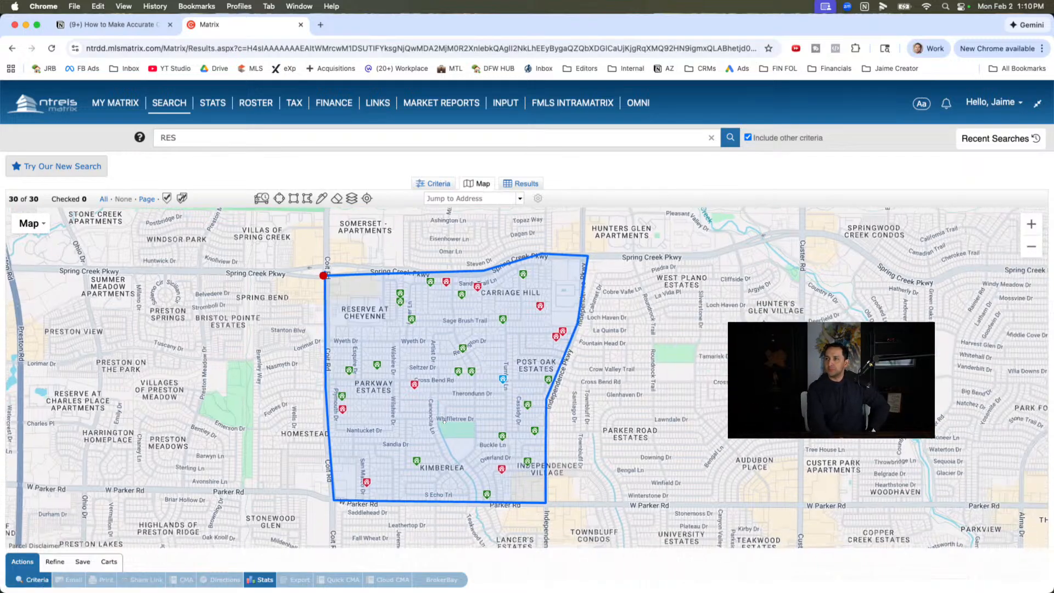
- Clear the Closed and Pending statuses from the search criteria, keeping the active statuses selected
left_click(436, 183)
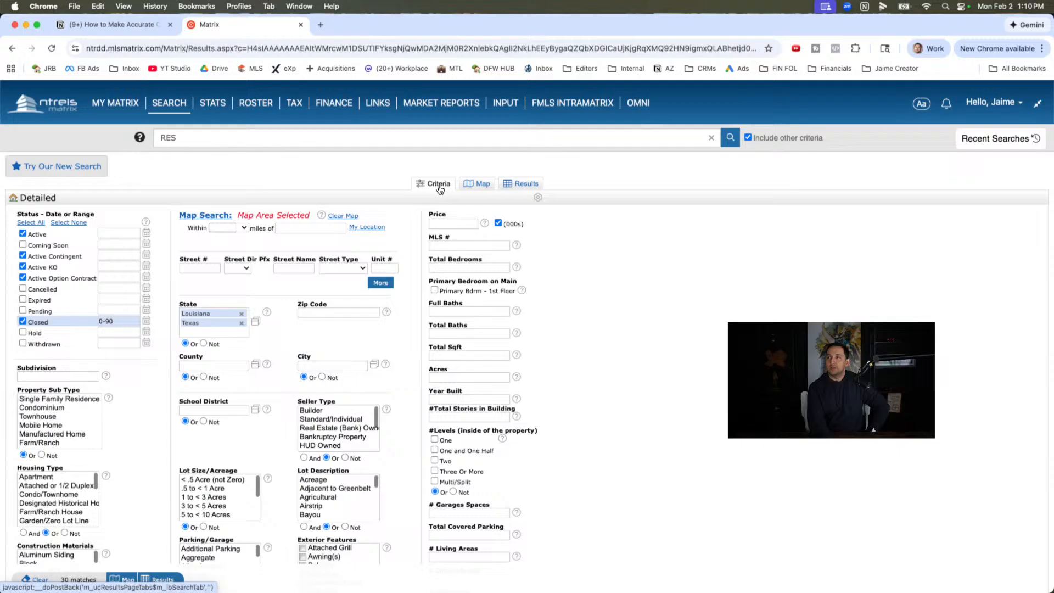
left_click(23, 311)
left_click(23, 321)
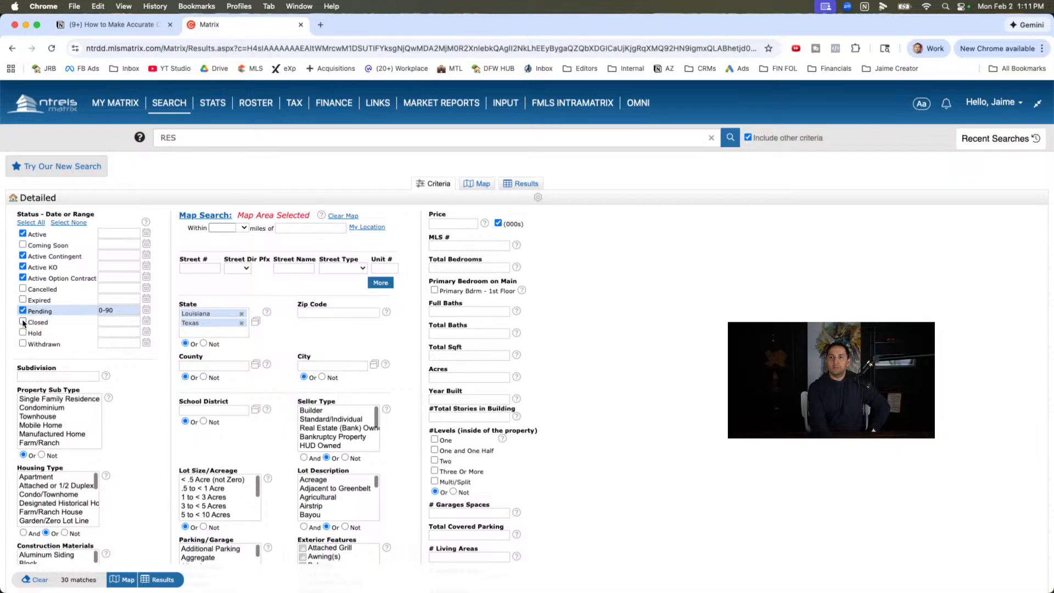
left_click(23, 310)
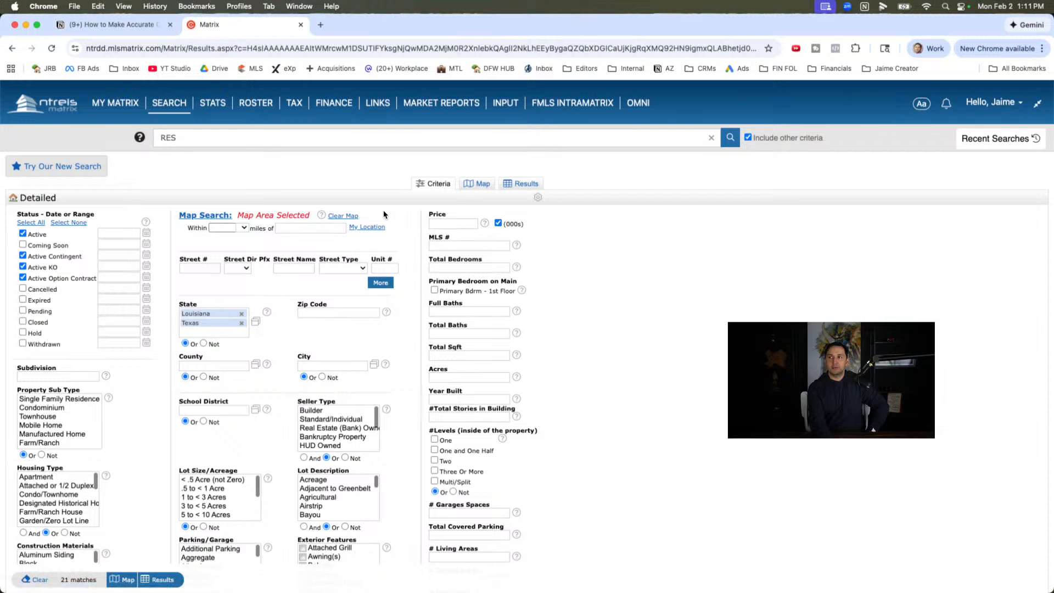
- Include both Pending and Closed listings from 0-90 days in the search and show them on the map
left_click(23, 311)
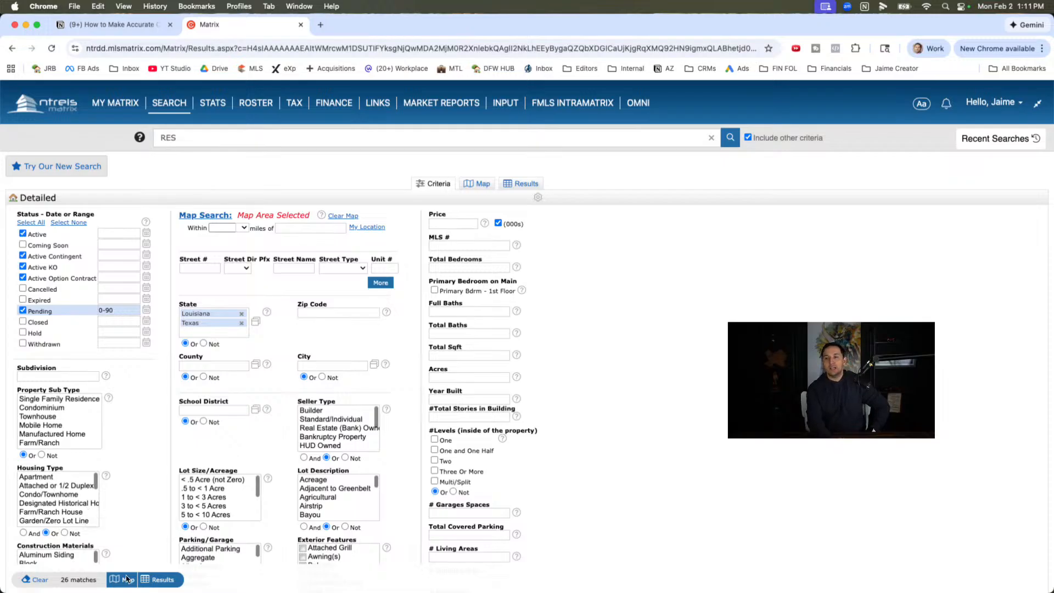
left_click(23, 323)
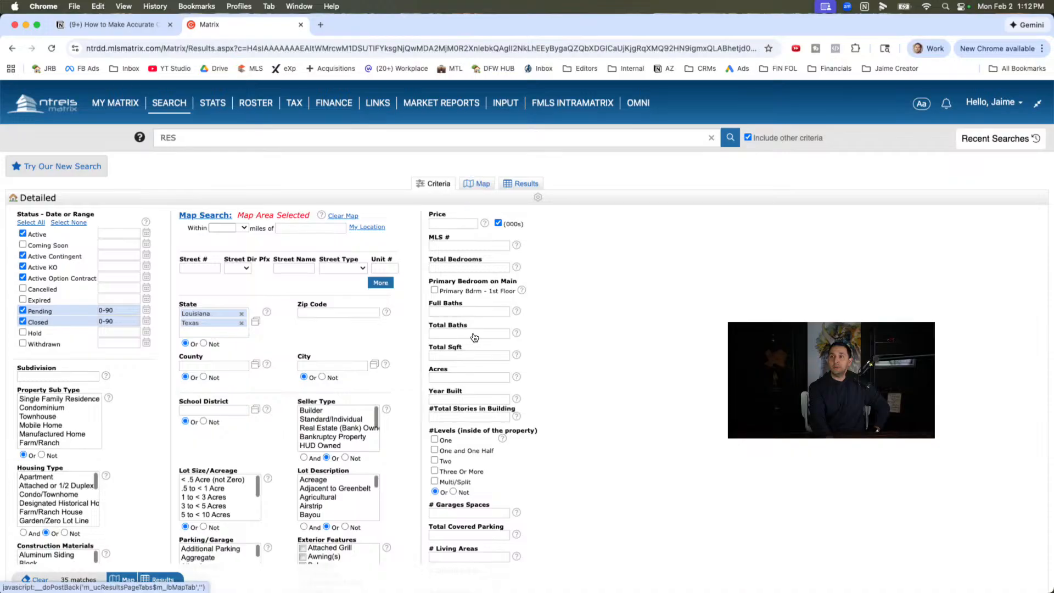
left_click(484, 185)
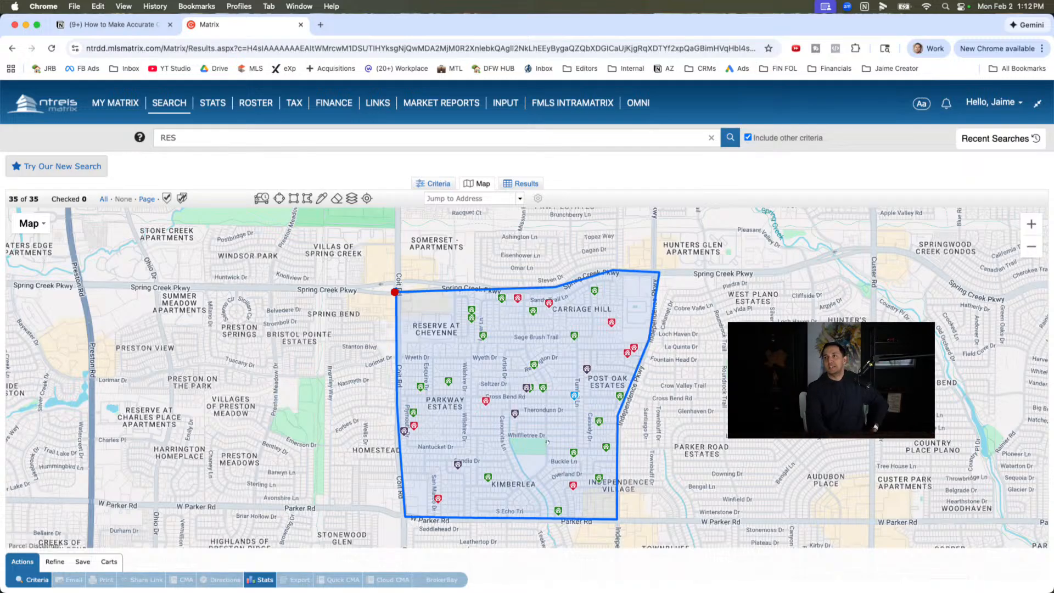
left_click(434, 183)
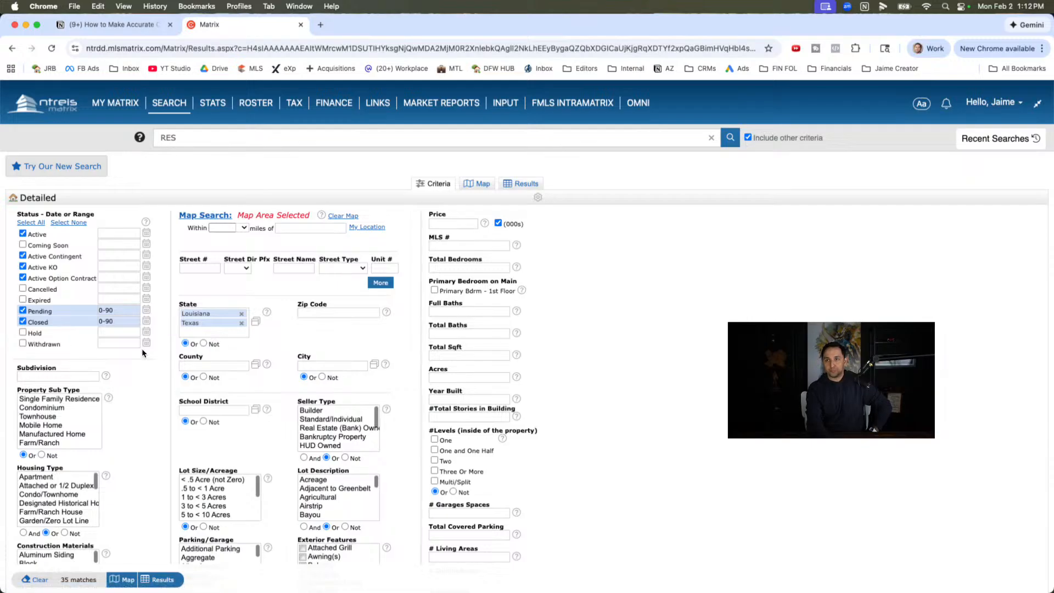
left_click(476, 184)
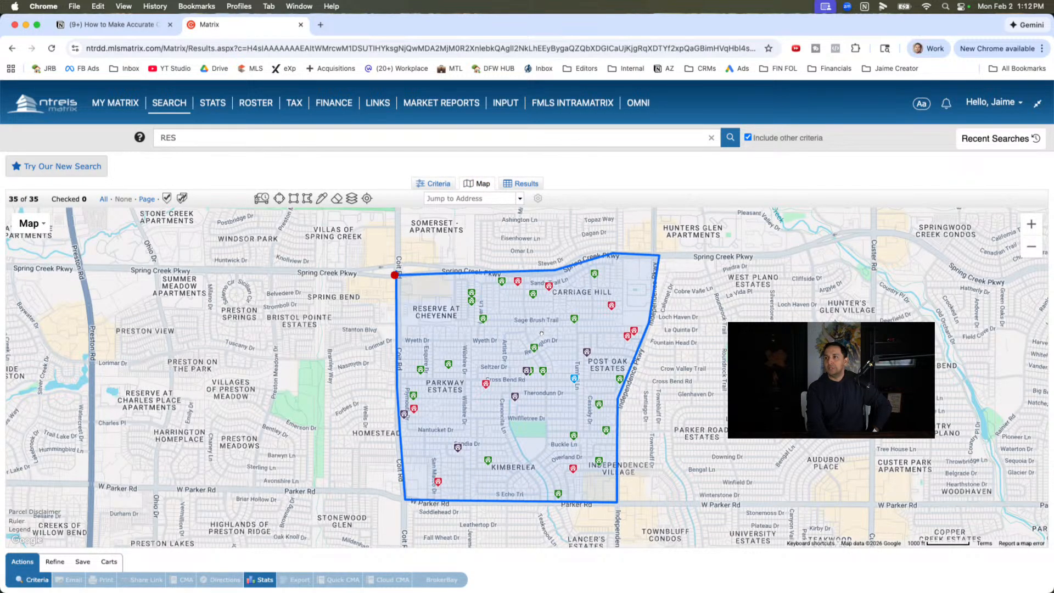
- Examine the active, pending and closed listings on the map across the outlined neighborhood, from Spring Creek Pkwy to Parker Rd
scroll(541, 333, "up", 2)
left_click_drag(550, 376, 567, 176)
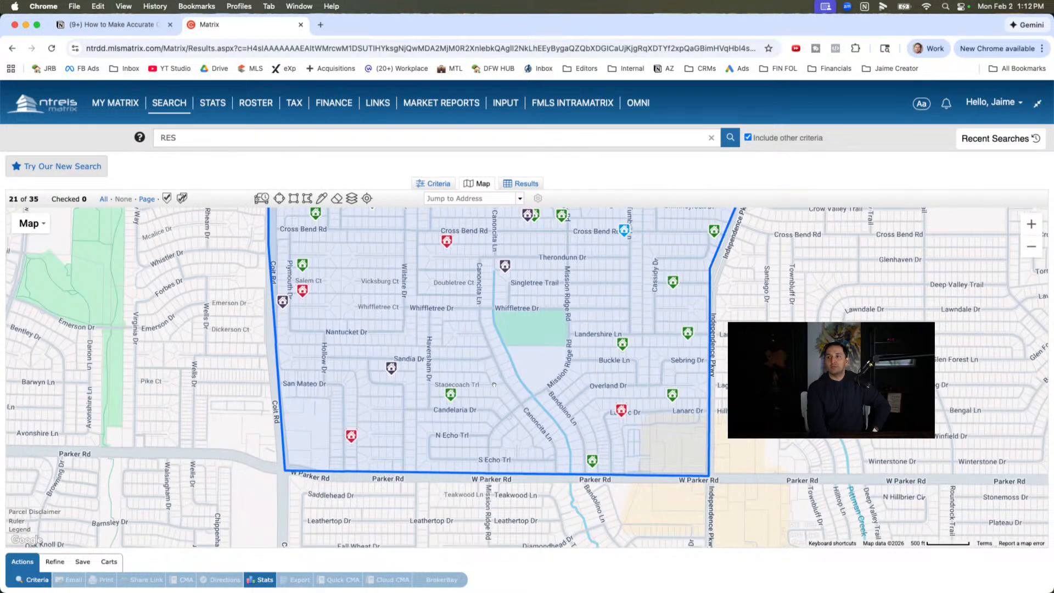
left_click_drag(494, 385, 489, 411)
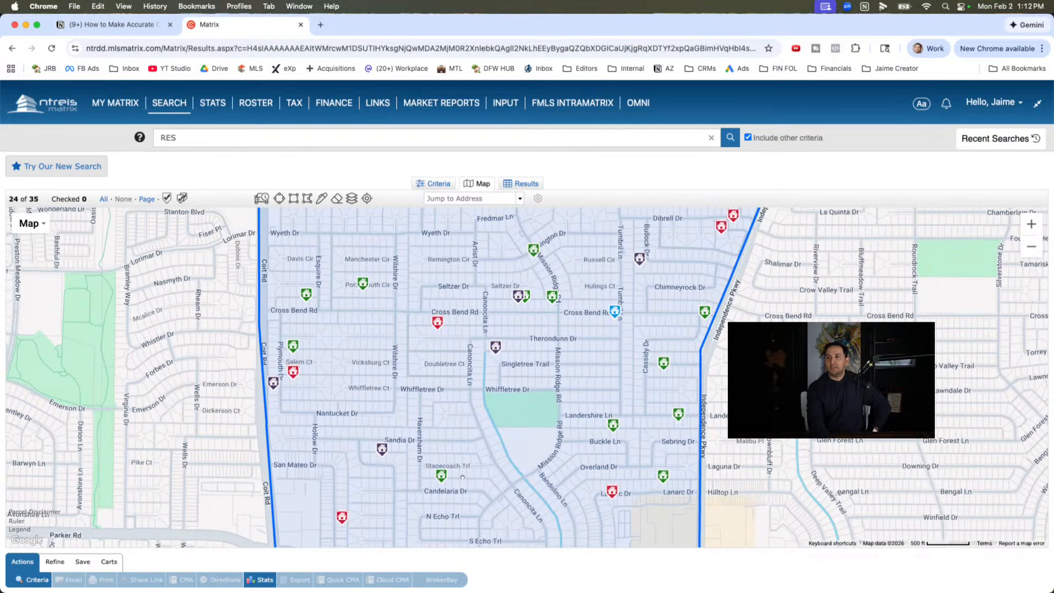
left_click_drag(462, 477, 406, 475)
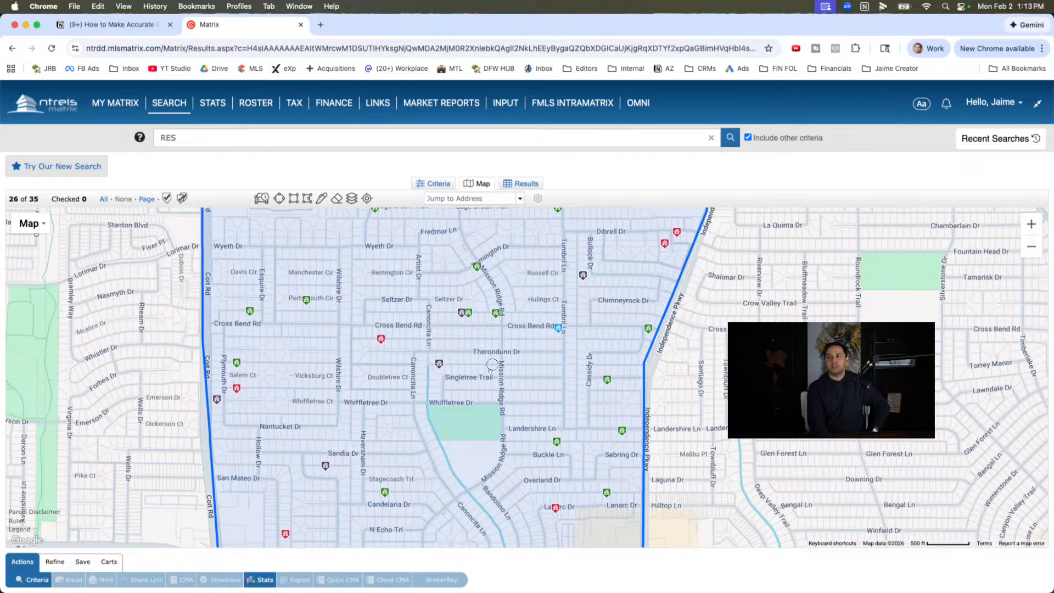
left_click_drag(491, 370, 360, 472)
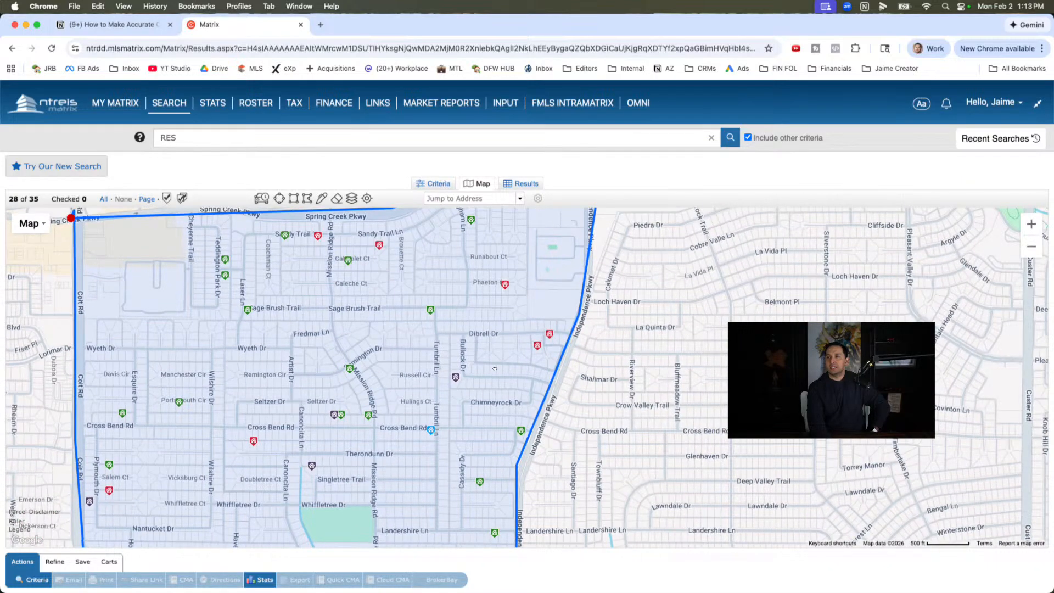
left_click_drag(470, 283, 503, 332)
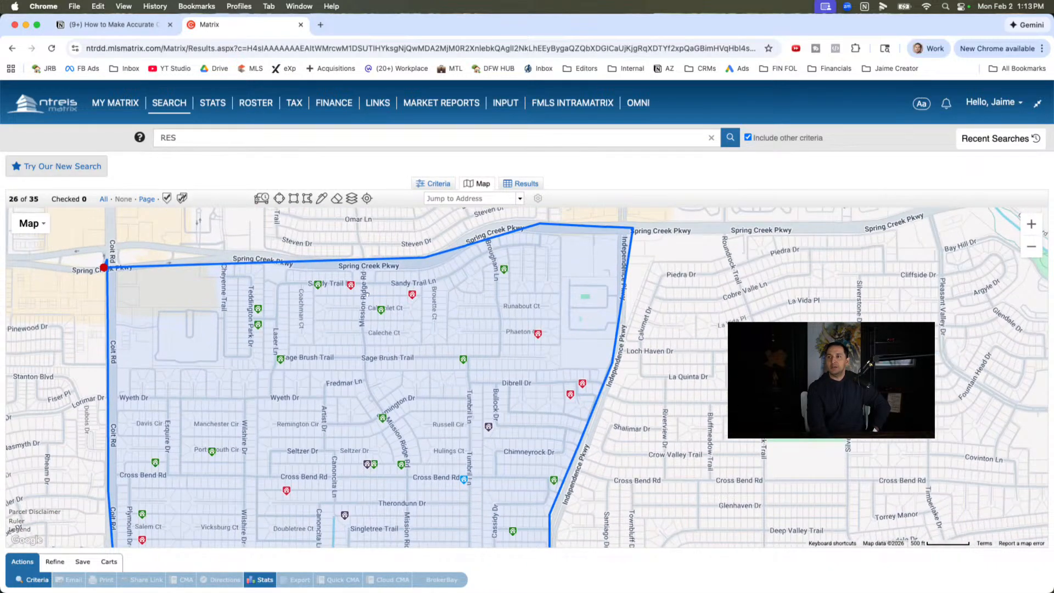
left_click_drag(329, 376, 332, 413)
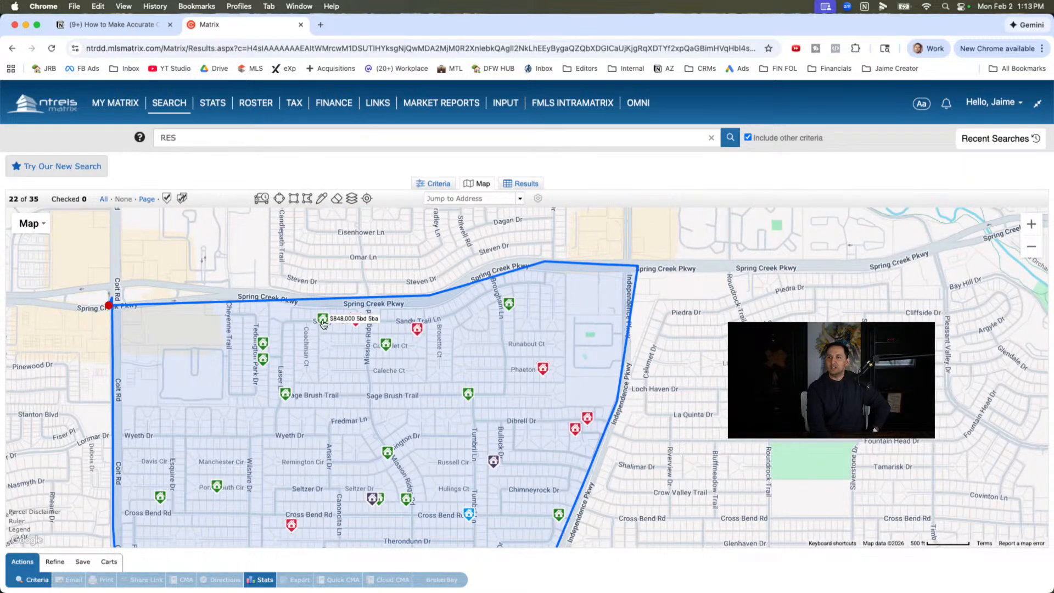
left_click_drag(349, 365, 347, 315)
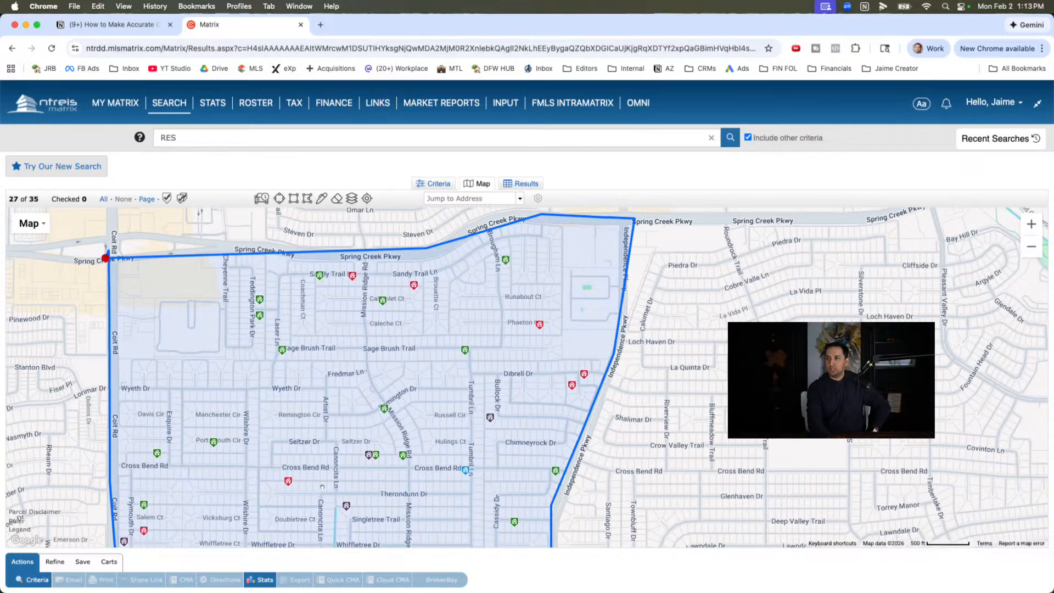
left_click_drag(323, 486, 316, 281)
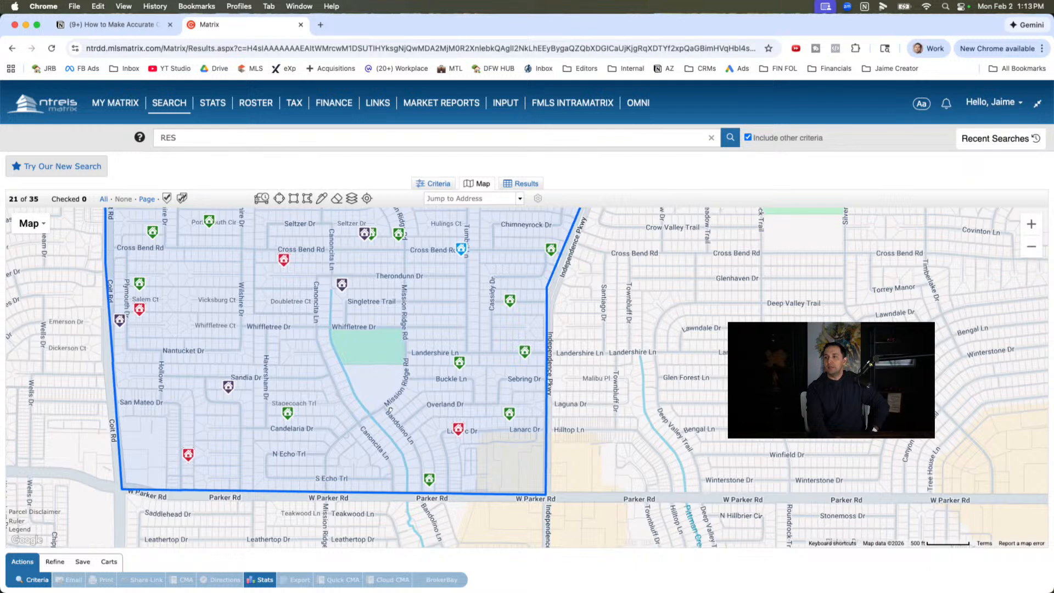
left_click_drag(390, 410, 342, 409)
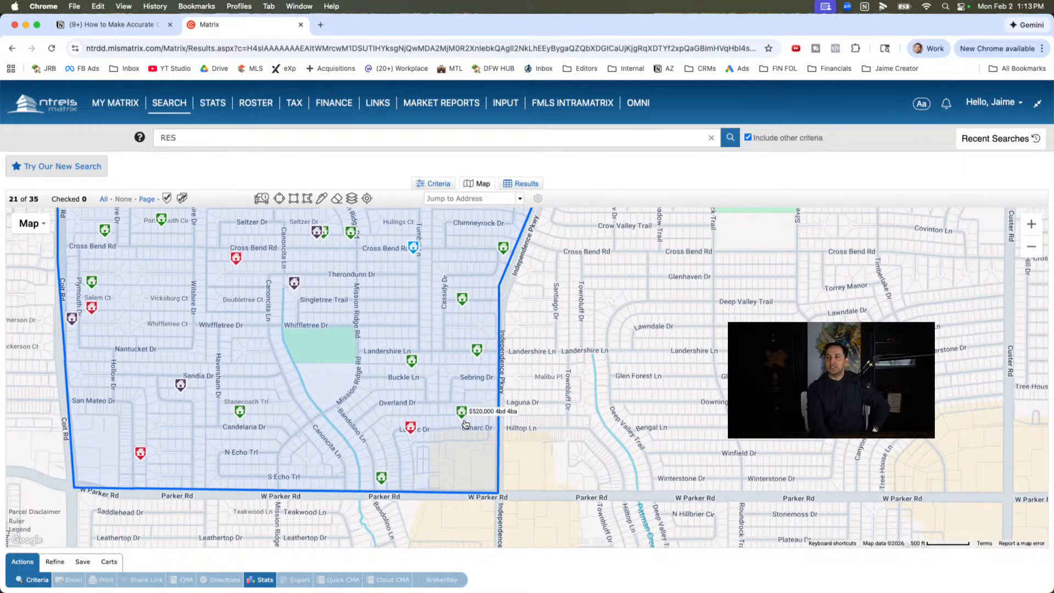
left_click_drag(389, 424, 484, 545)
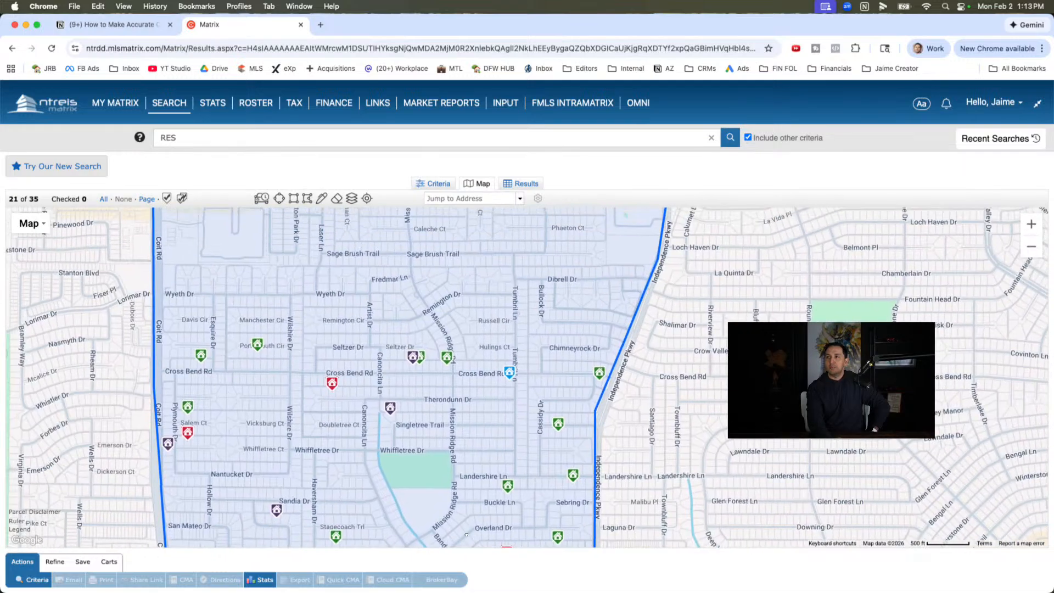
left_click_drag(473, 360, 473, 443)
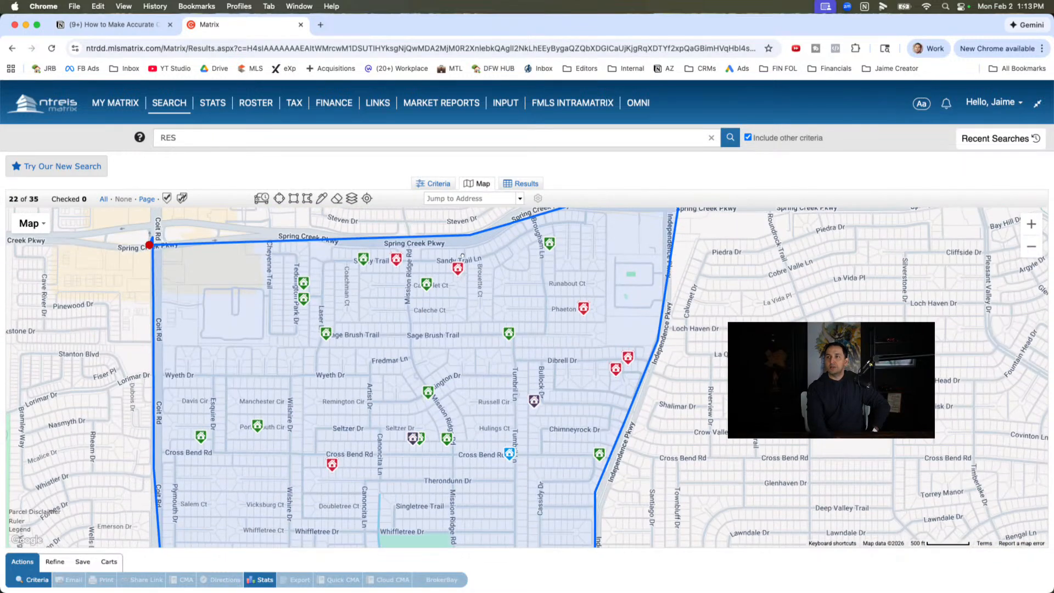
- Limit the search criteria to Closed listings from 0-90 days, removing the Pending and all active statuses, and list the results
left_click(432, 183)
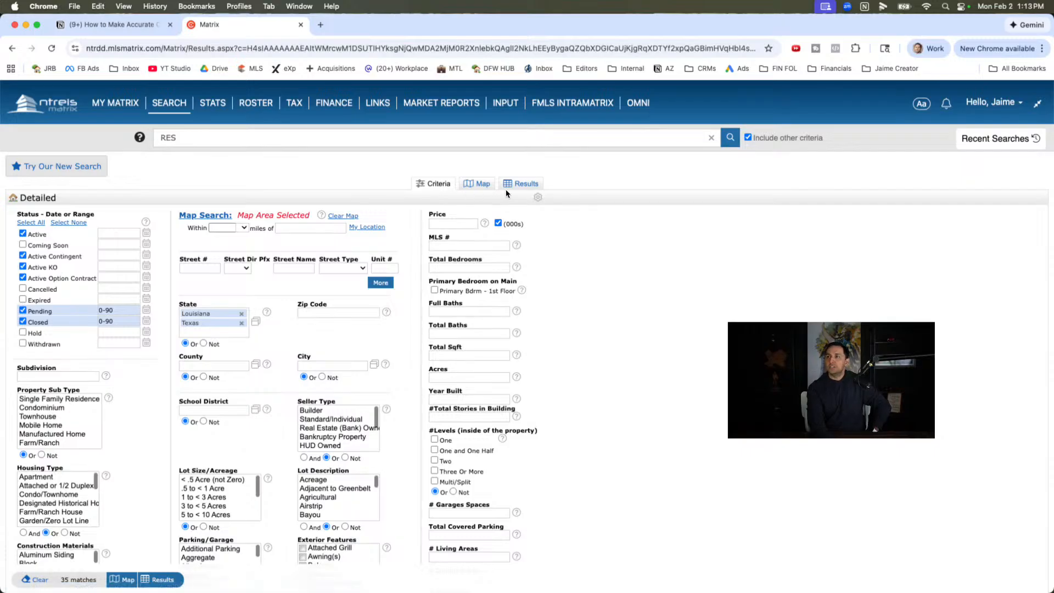
left_click(23, 277)
left_click(23, 266)
left_click(22, 255)
left_click(22, 233)
left_click(23, 310)
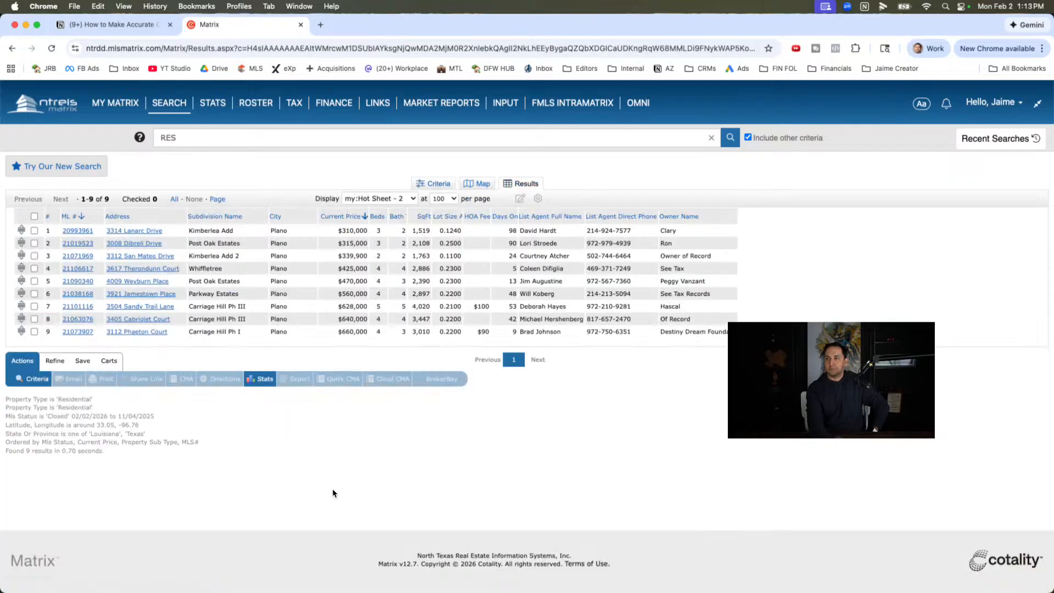
- Sort the closed listings by square footage in ascending order and show them in the my:HyperLocalCMA GPT display
left_click(420, 216)
left_click(396, 198)
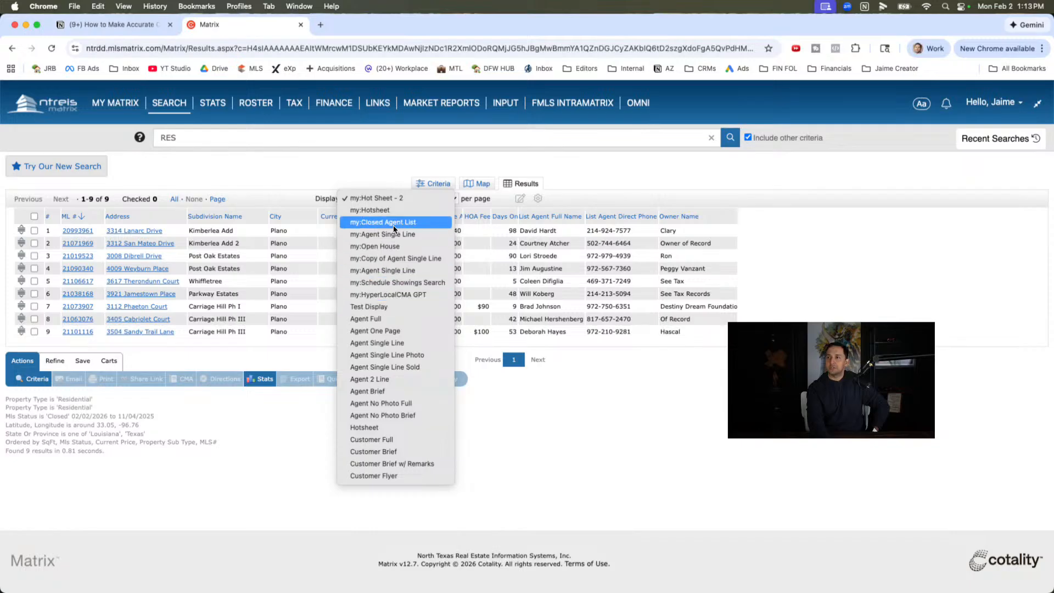
left_click(397, 297)
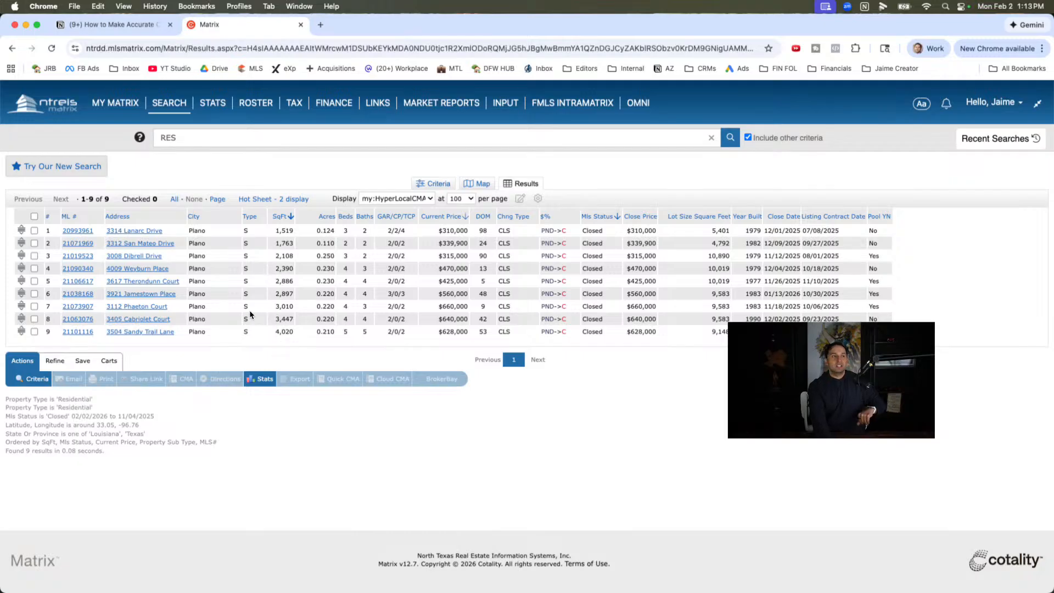
- Compare the square footage and current price of the smallest and largest closed homes in the results
left_click_drag(275, 231, 295, 234)
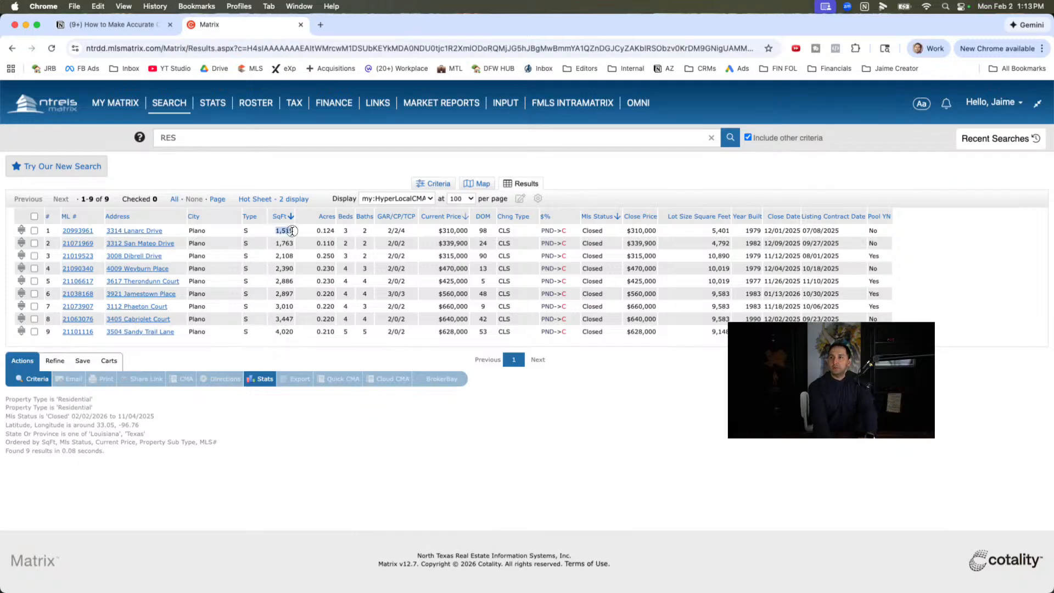
left_click(283, 241)
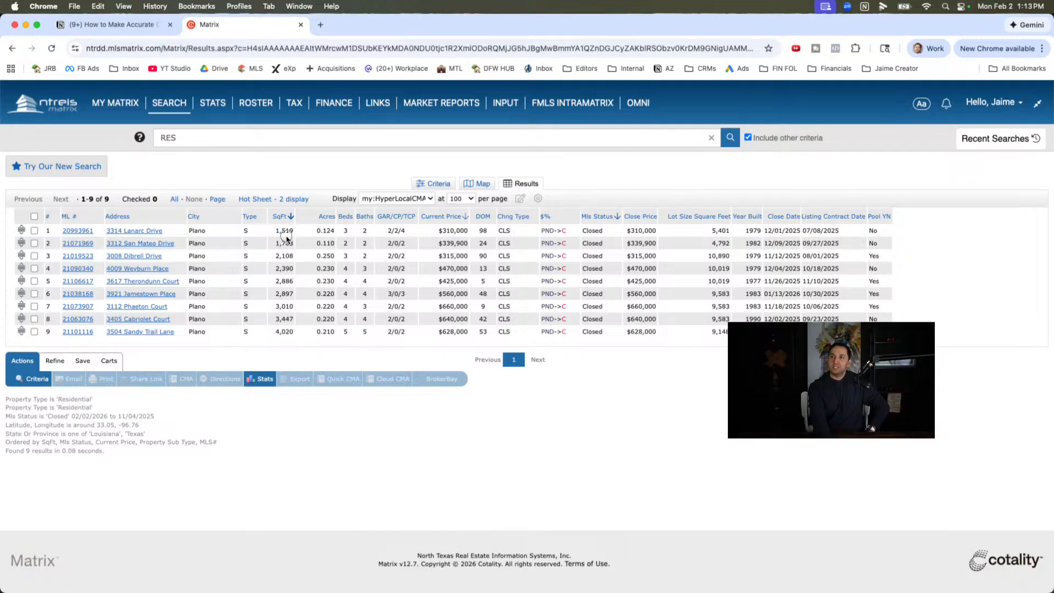
left_click_drag(273, 331, 305, 333)
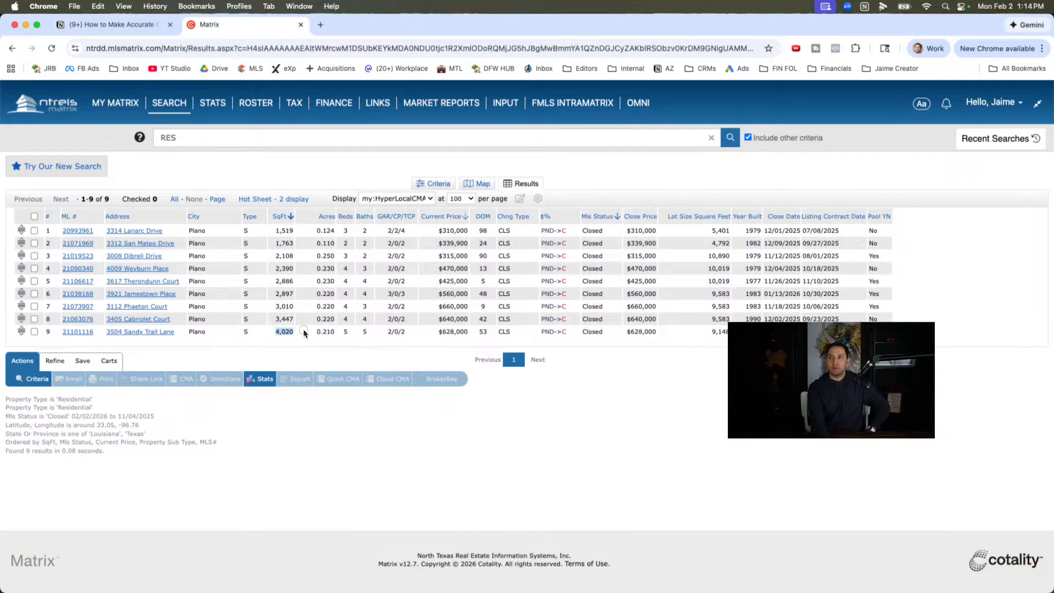
left_click_drag(274, 230, 301, 234)
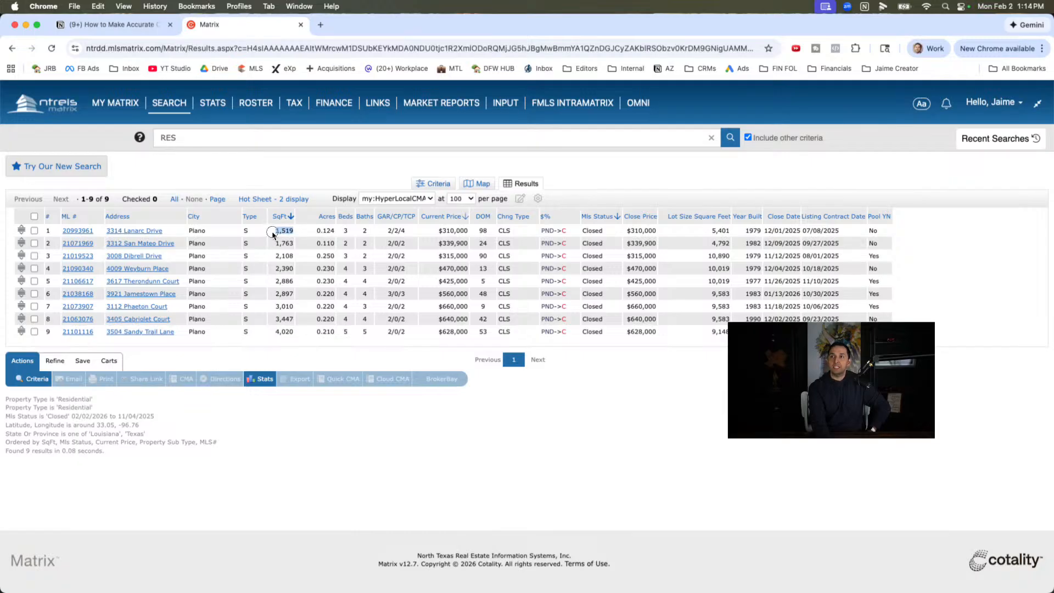
double_click(272, 233)
double_click(280, 330)
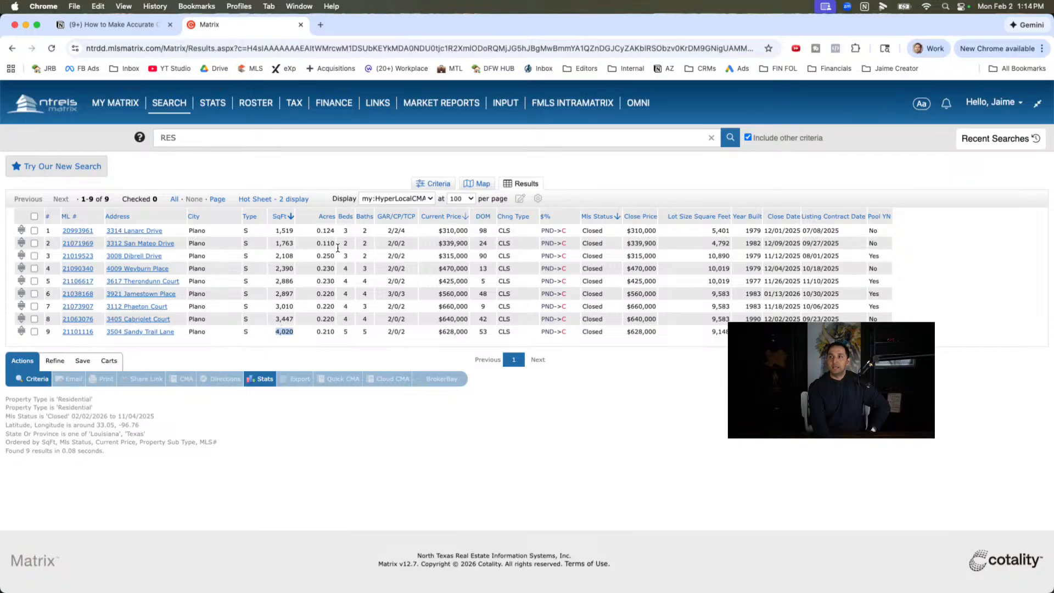
left_click(284, 236)
left_click_drag(438, 230, 468, 231)
left_click_drag(438, 333, 468, 333)
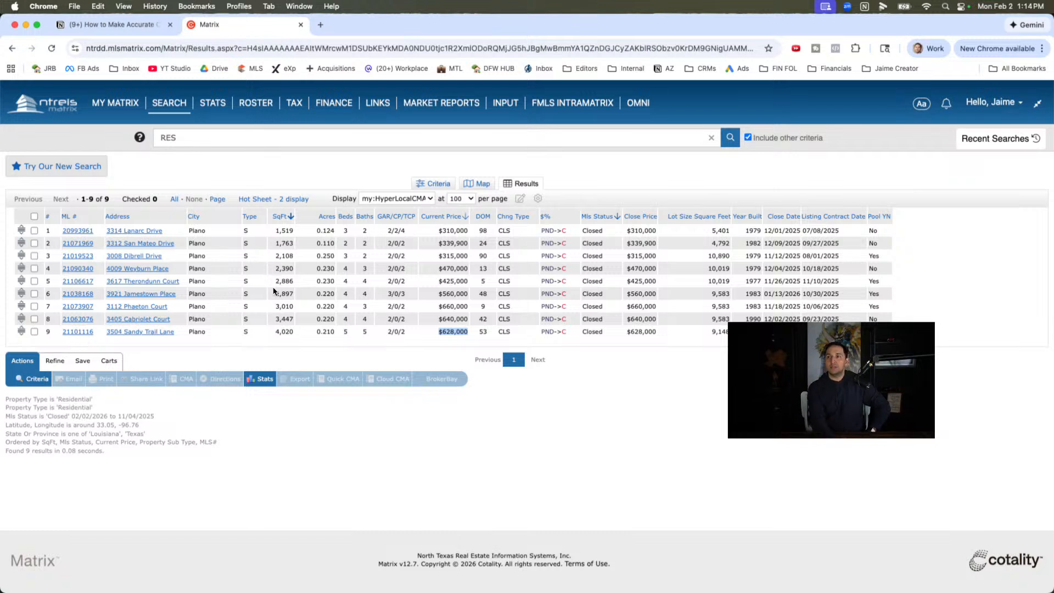
- Review the square footage, bedroom counts and bathroom counts of the mid-sized closed homes in rows 4 to 6
double_click(277, 283)
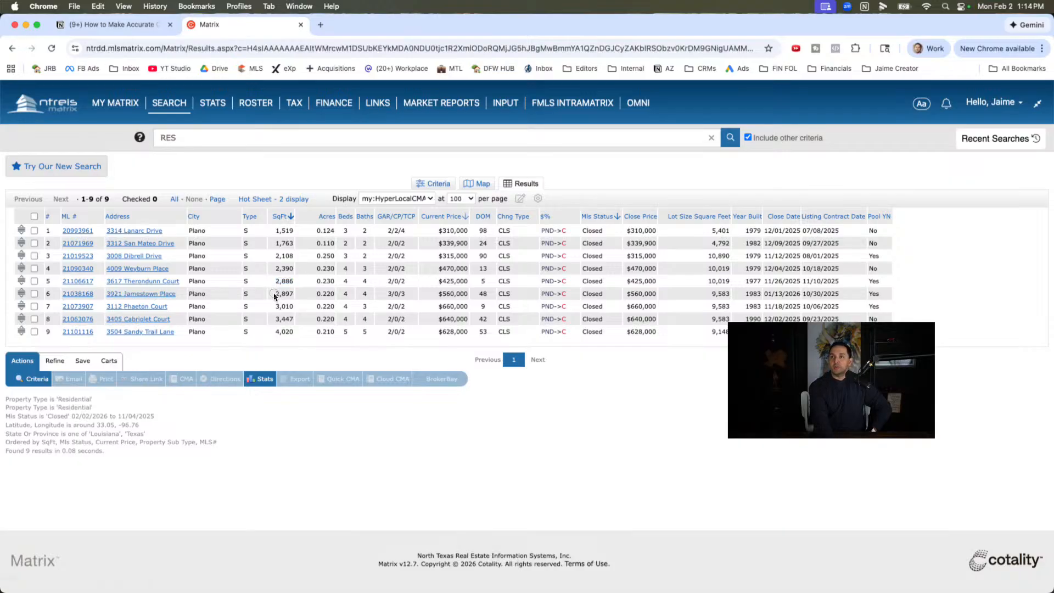
double_click(282, 294)
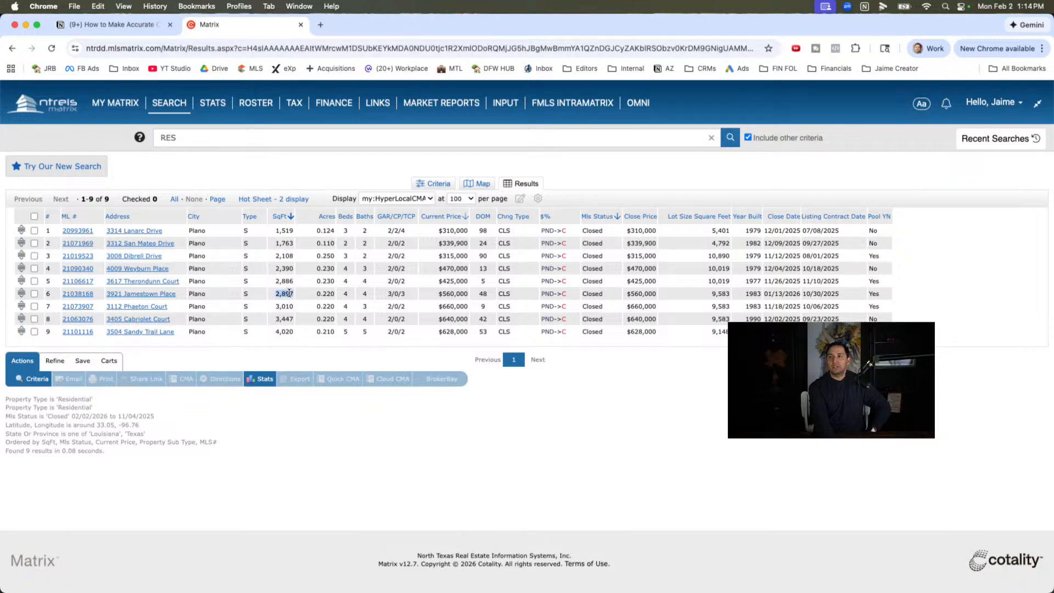
left_click(291, 295)
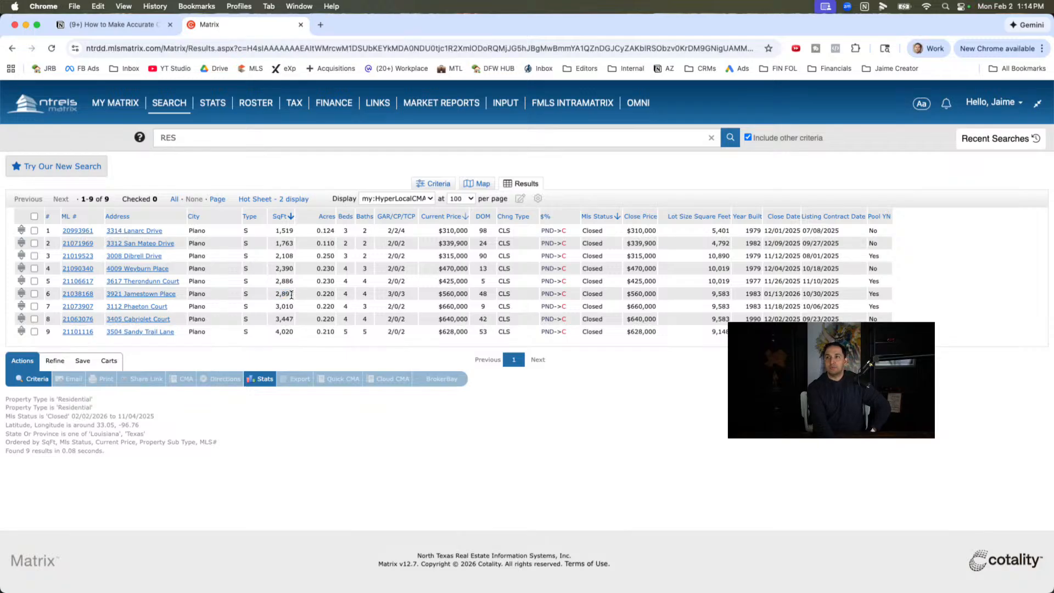
mouse_move(343, 281)
left_mouse_down()
mouse_move(366, 287)
mouse_move(340, 292)
left_mouse_up()
left_click(378, 291)
left_click_drag(359, 268, 373, 268)
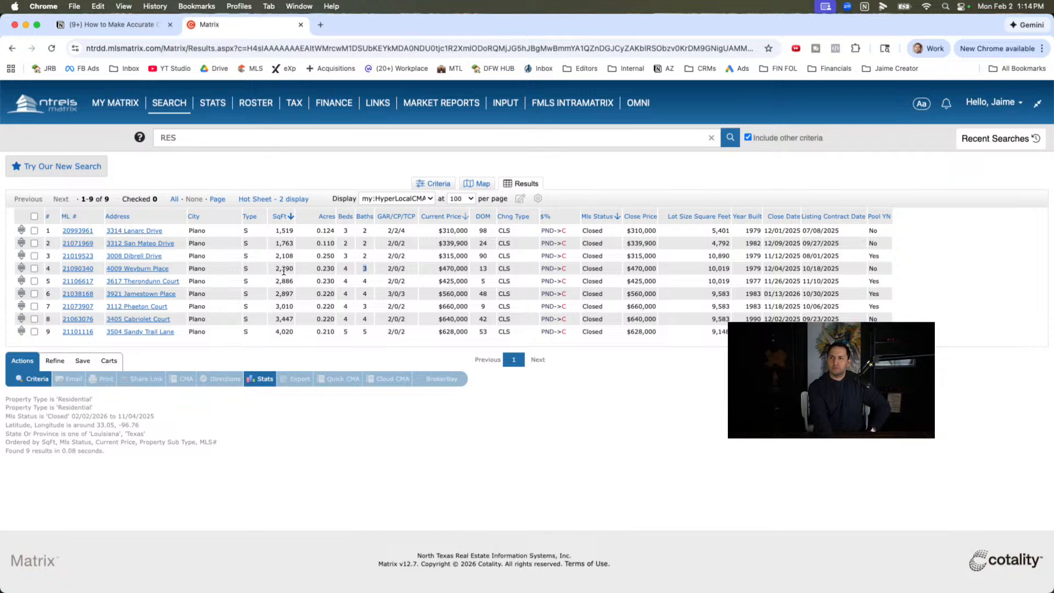
left_click(370, 271)
- Compare the square footage of the closed homes in rows 4 to 8 to judge which are similar in size
left_click_drag(286, 269, 269, 269)
left_click(285, 278)
double_click(276, 281)
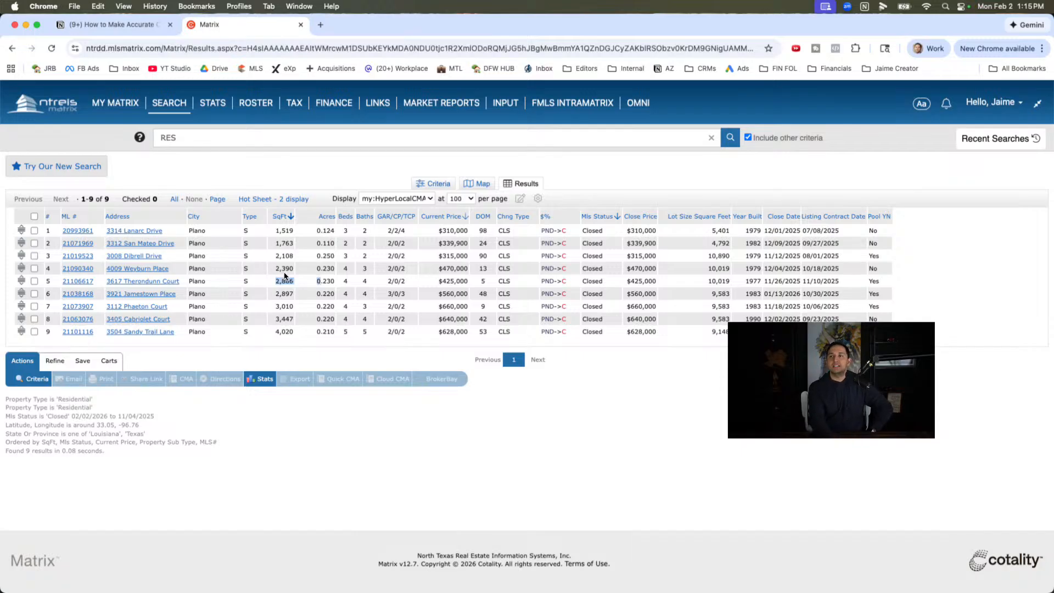
double_click(284, 268)
left_click(277, 291)
double_click(282, 271)
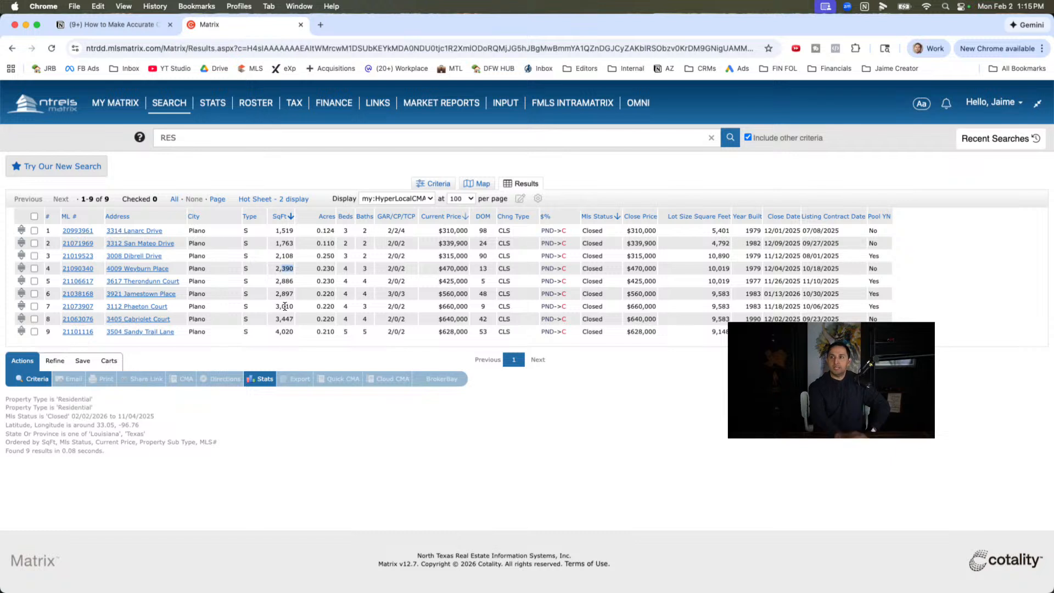
double_click(286, 293)
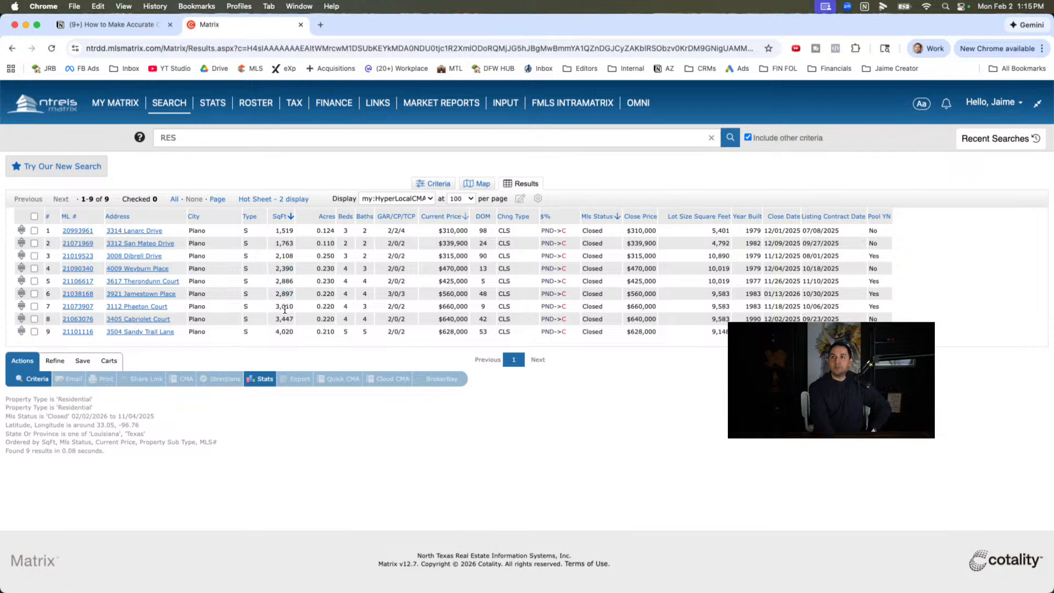
double_click(283, 307)
double_click(285, 319)
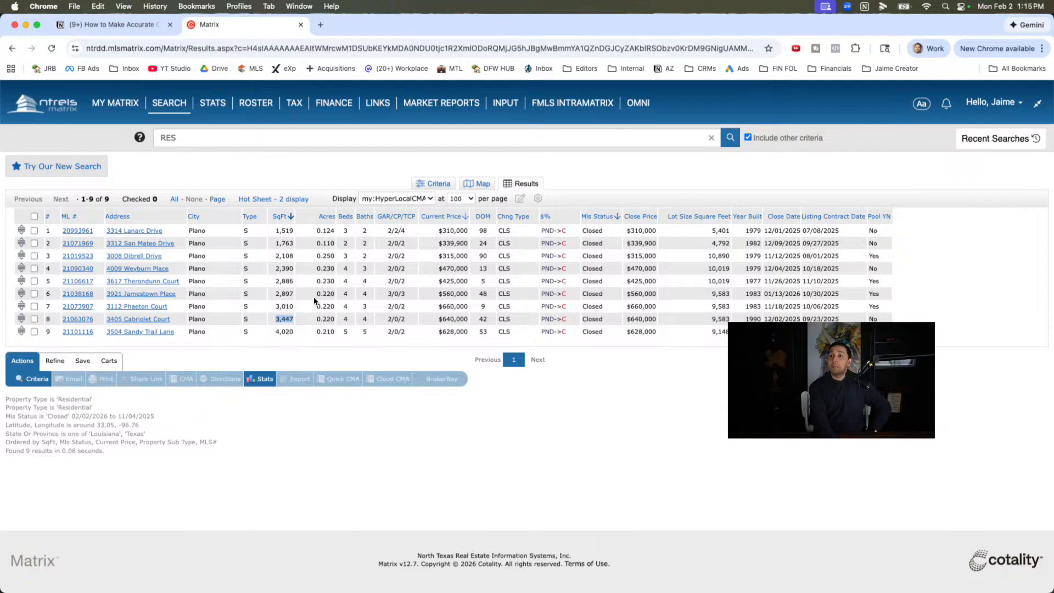
left_click(341, 282)
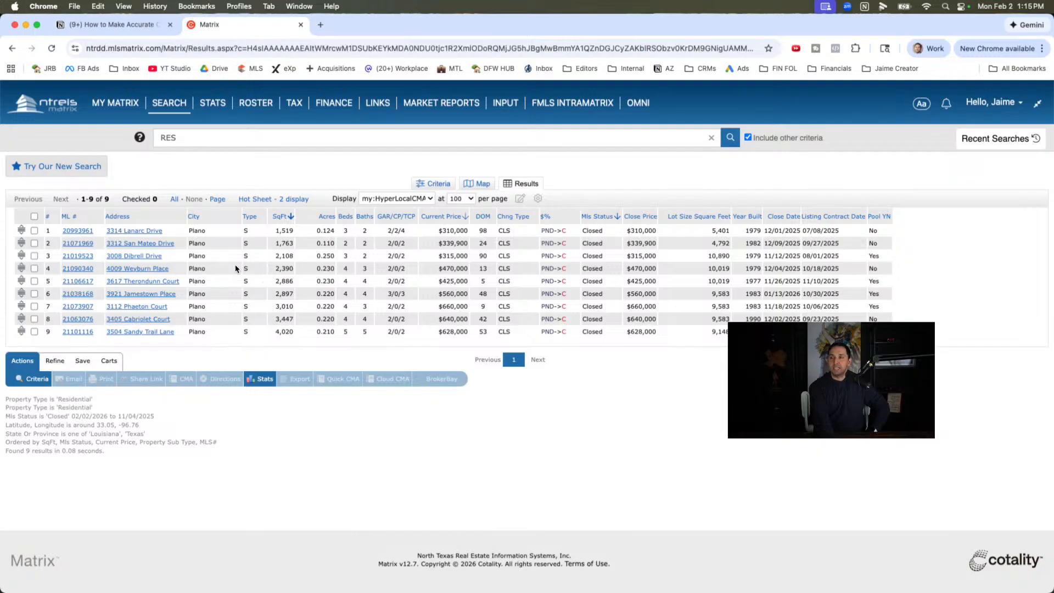
- Select the five closed listings in rows 4 to 8, from 2,390 to 3,447 square feet, as comparables
left_click(34, 269)
left_click(34, 281)
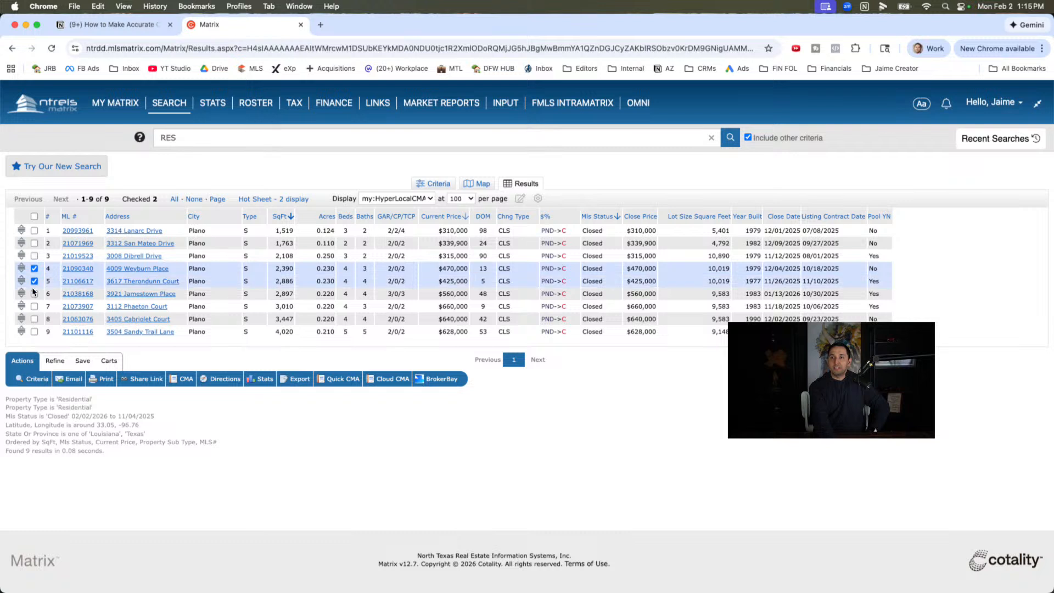
left_click(34, 293)
left_click(35, 306)
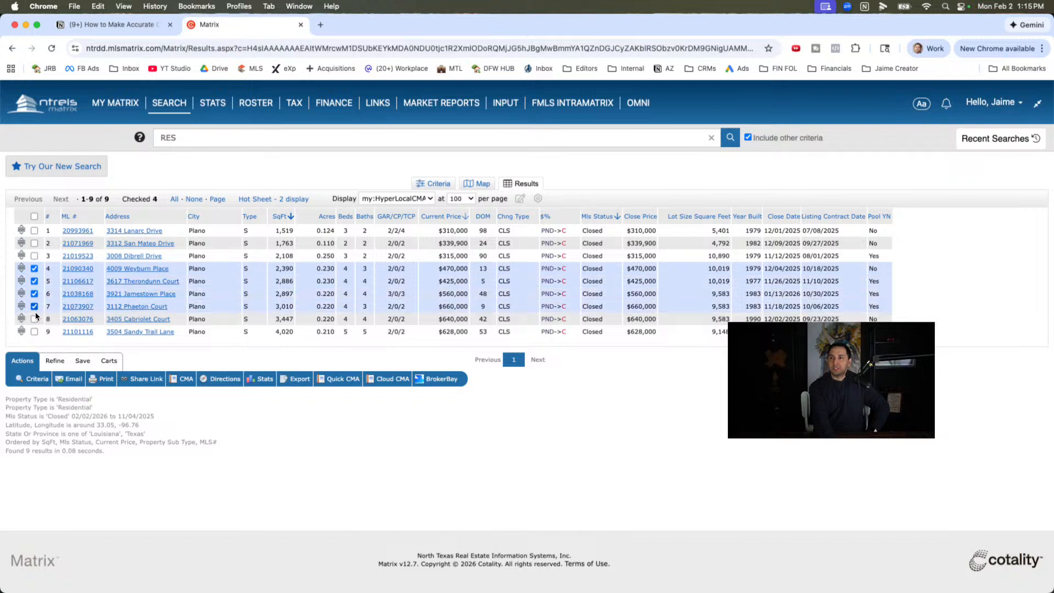
left_click(35, 319)
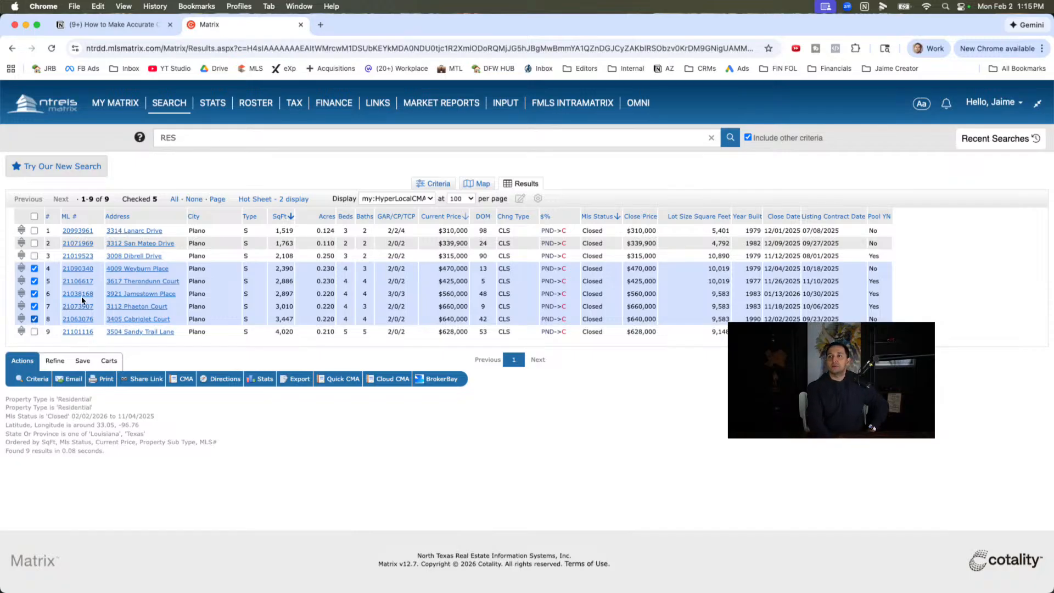
scroll(405, 309, "right", 1)
scroll(404, 309, "left", 1)
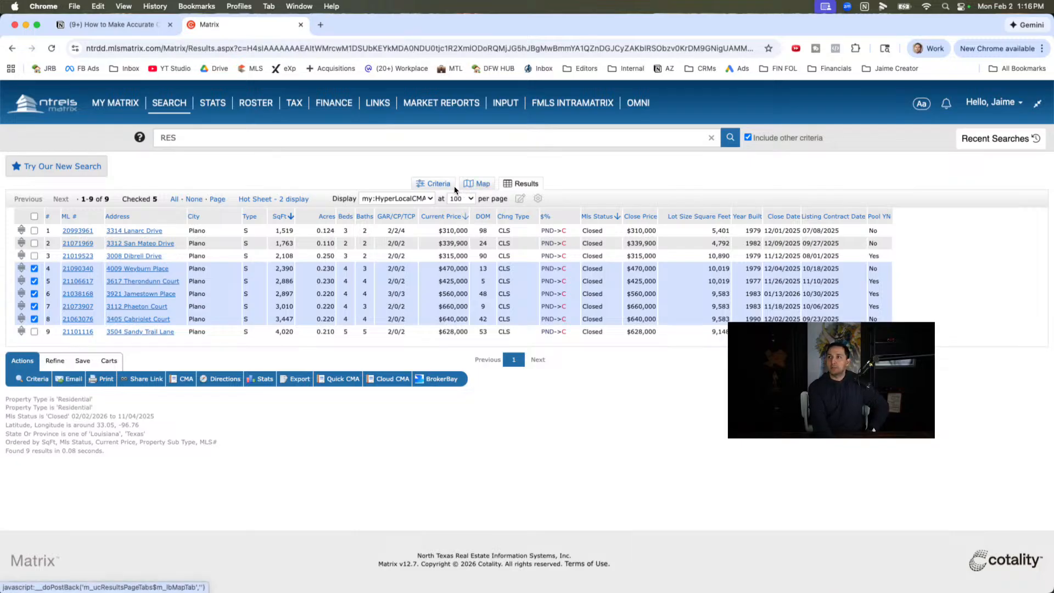
- Widen the closed-status search range to 0-180 days and list the matching homes
left_click(435, 183)
left_click(124, 320)
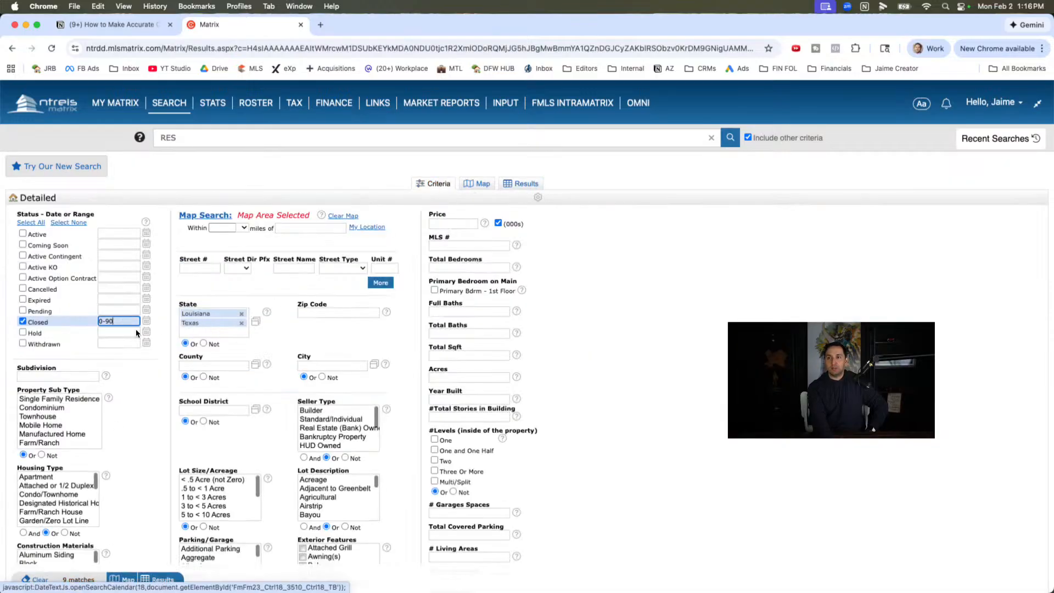
key("BackSpace")
key("BackSpace")
type("1")
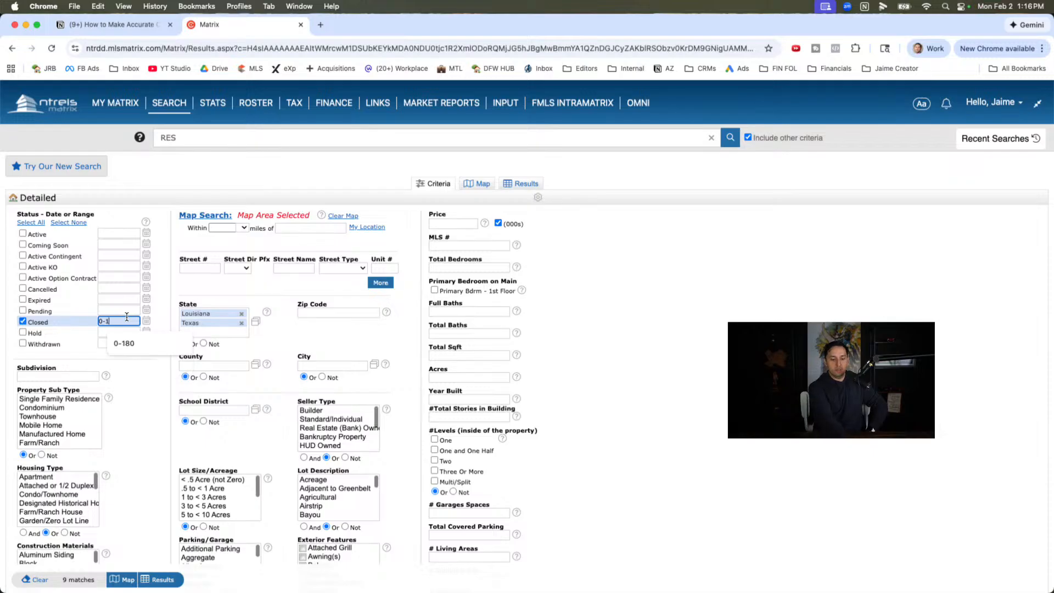
type("80")
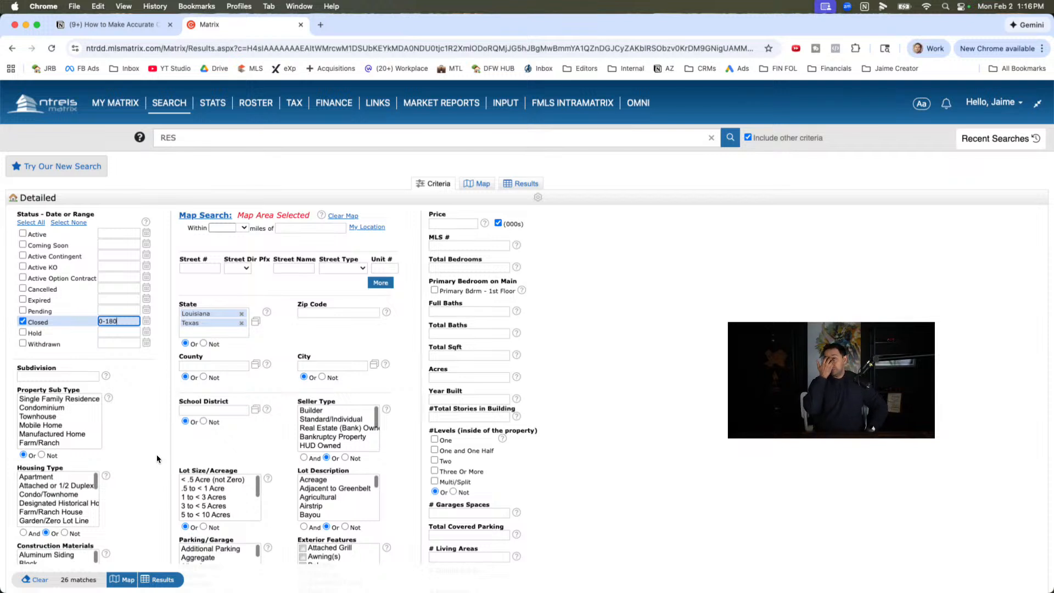
left_click(479, 185)
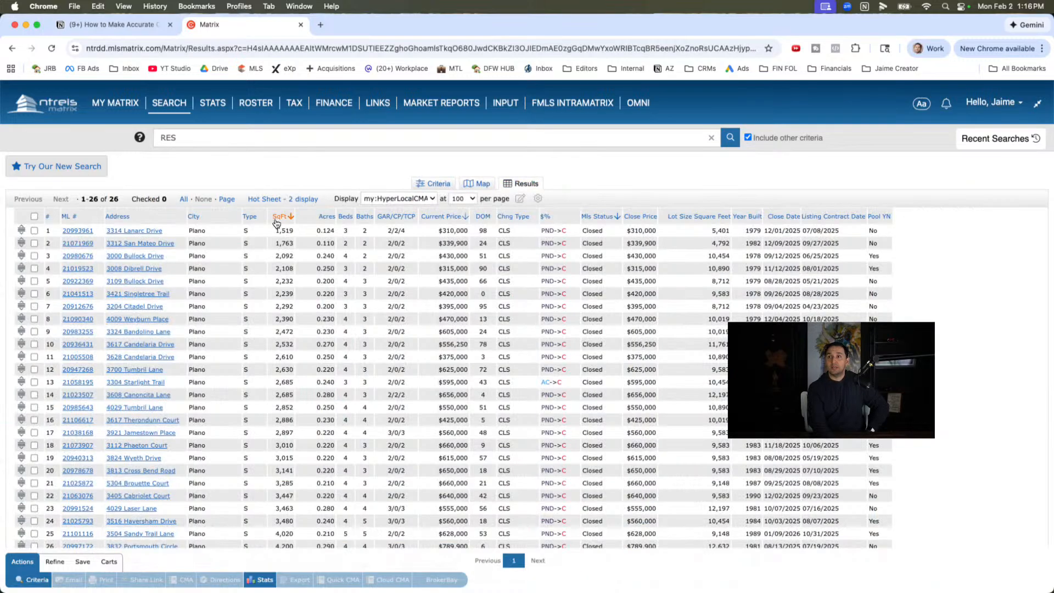
scroll(279, 425, "down", 3)
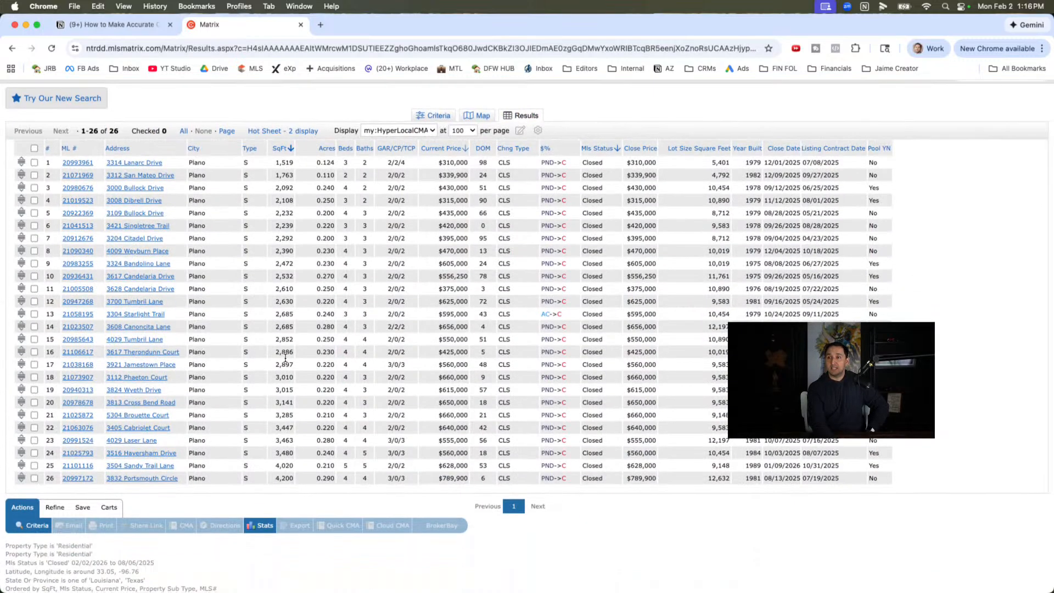
- Select the closed 2,886 square foot listing in row 16 as a comparable
double_click(283, 352)
left_click(209, 357)
left_click(99, 353)
left_click(34, 352)
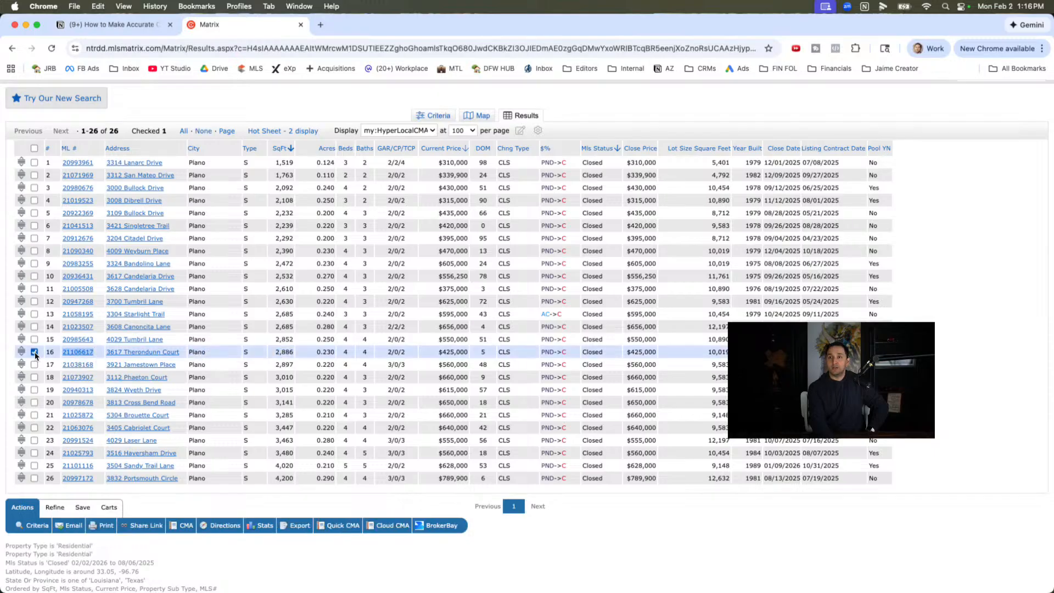
- Compare the square footage and bedroom counts of the closed homes in rows 11 to 17
double_click(287, 363)
left_click(287, 345)
left_click(275, 291)
left_click_drag(275, 292, 299, 327)
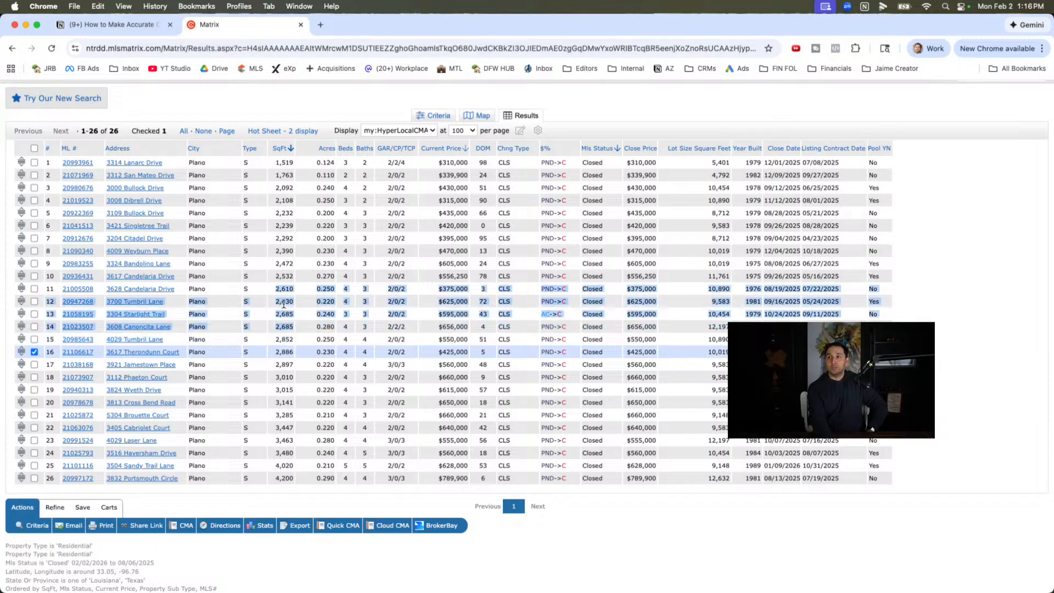
left_click_drag(284, 304, 358, 333)
left_click(358, 333)
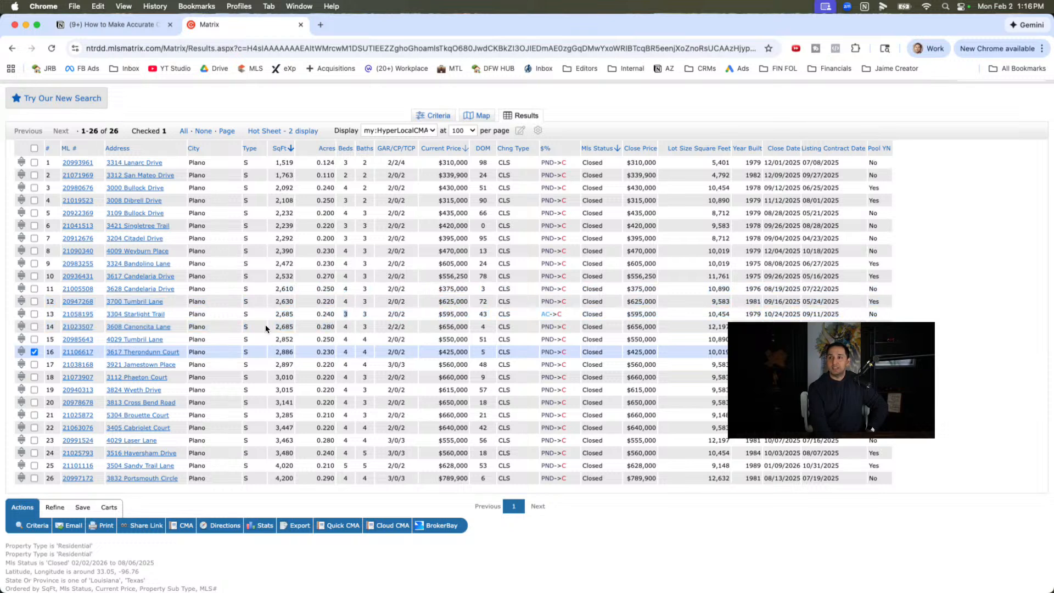
left_click(284, 328)
left_click(286, 340)
- Add the closed listings in rows 12 to 15 and row 17, from 2,630 to 2,897 square feet, to the selected comparables
left_click(34, 365)
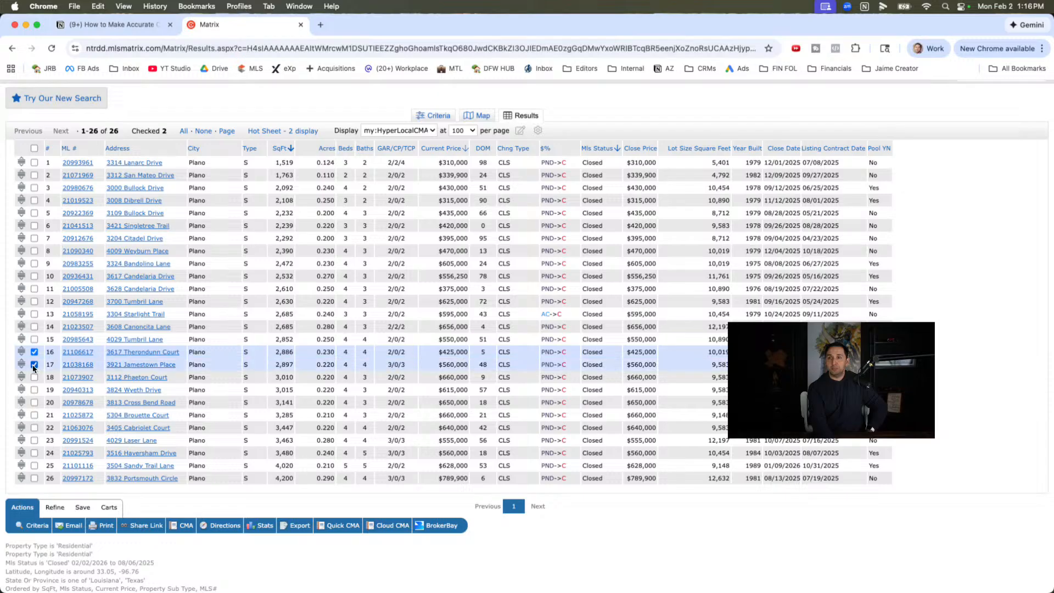
left_click(34, 339)
left_click(34, 327)
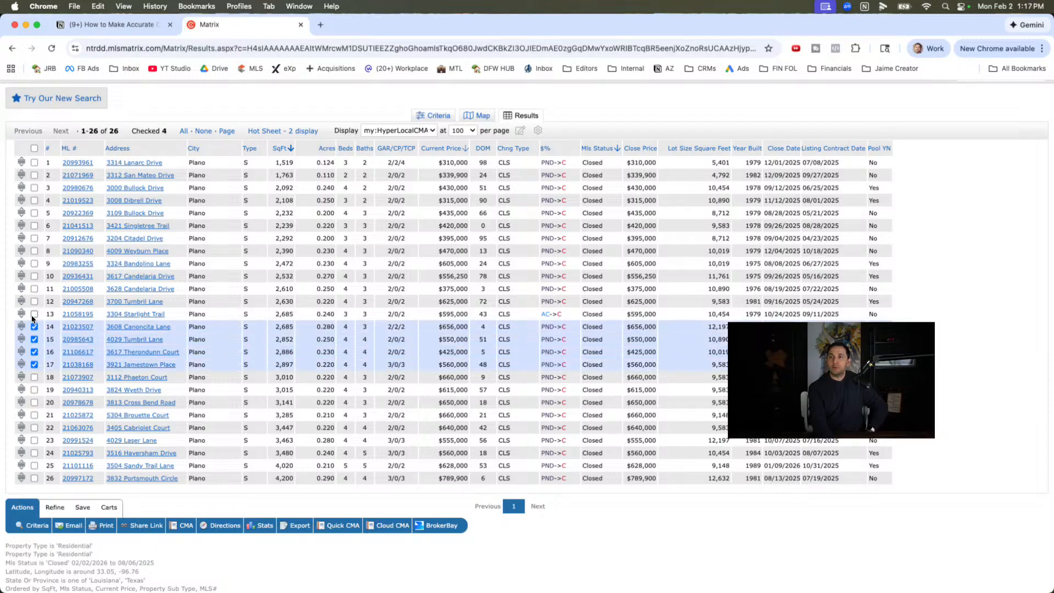
left_click(34, 315)
left_click(34, 302)
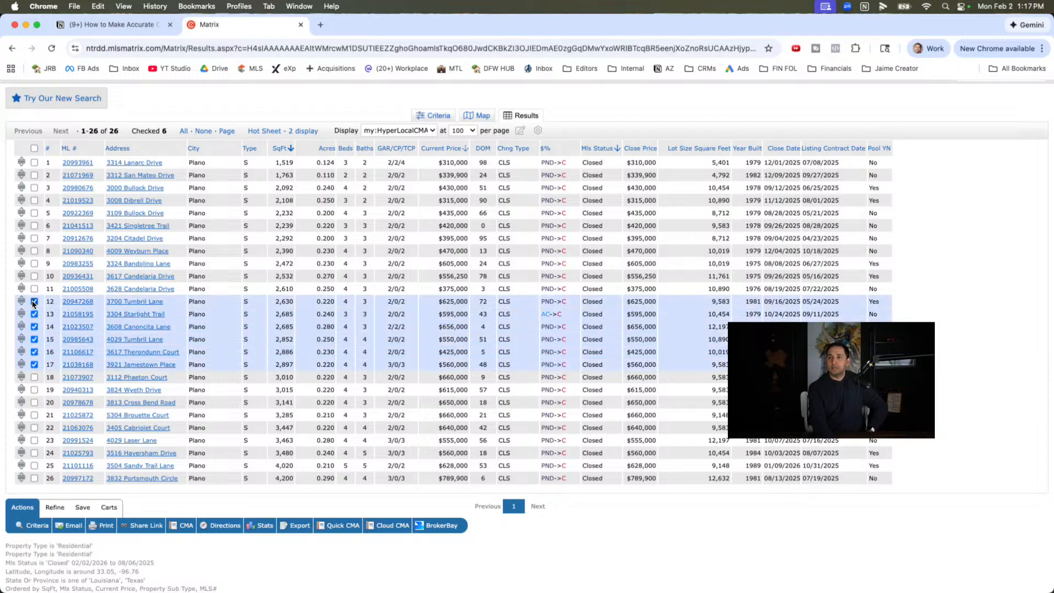
left_click(34, 315)
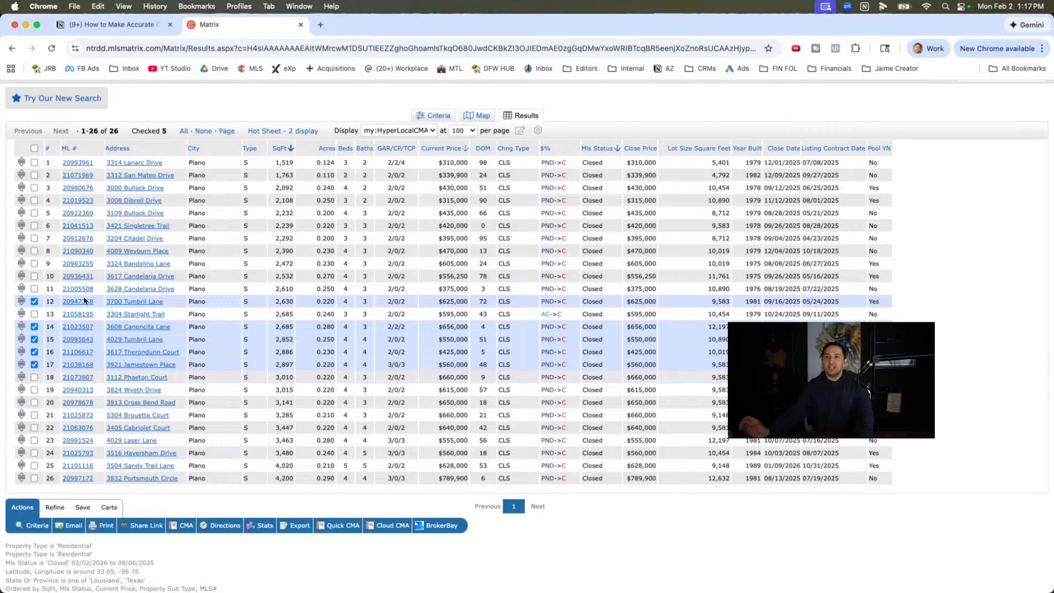
left_click(34, 315)
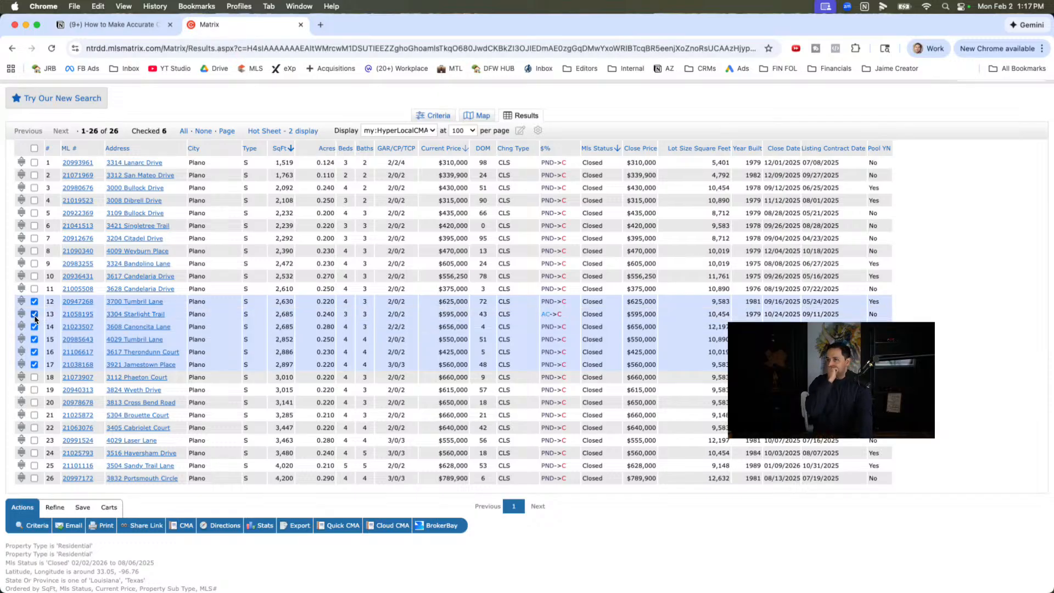
left_click(346, 317)
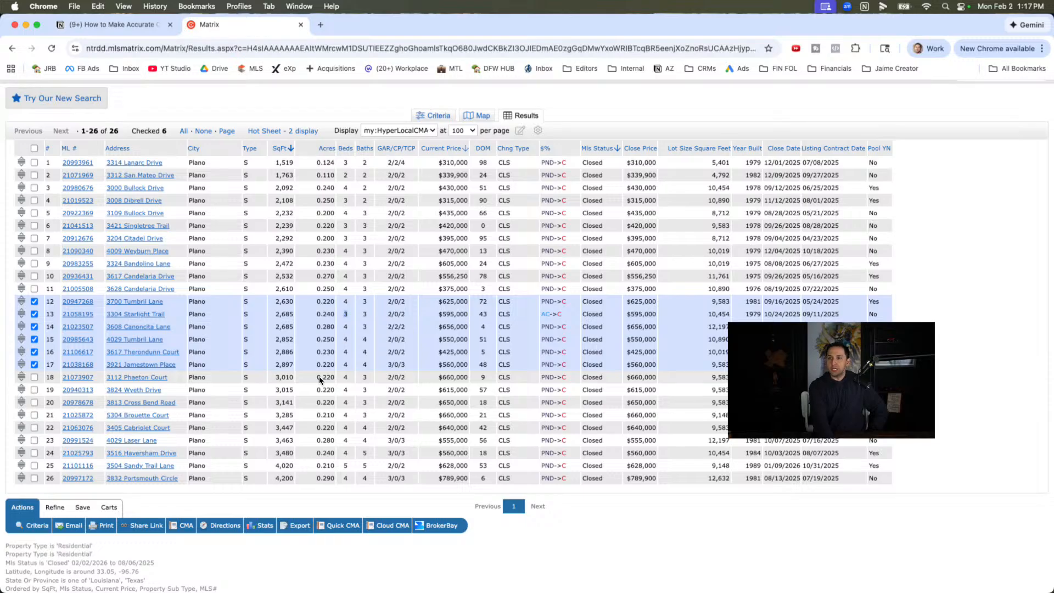
- Generate a Quick CMA for the selected listings and review its average and median list price, sale price and sale-to-list ratio
left_click(348, 525)
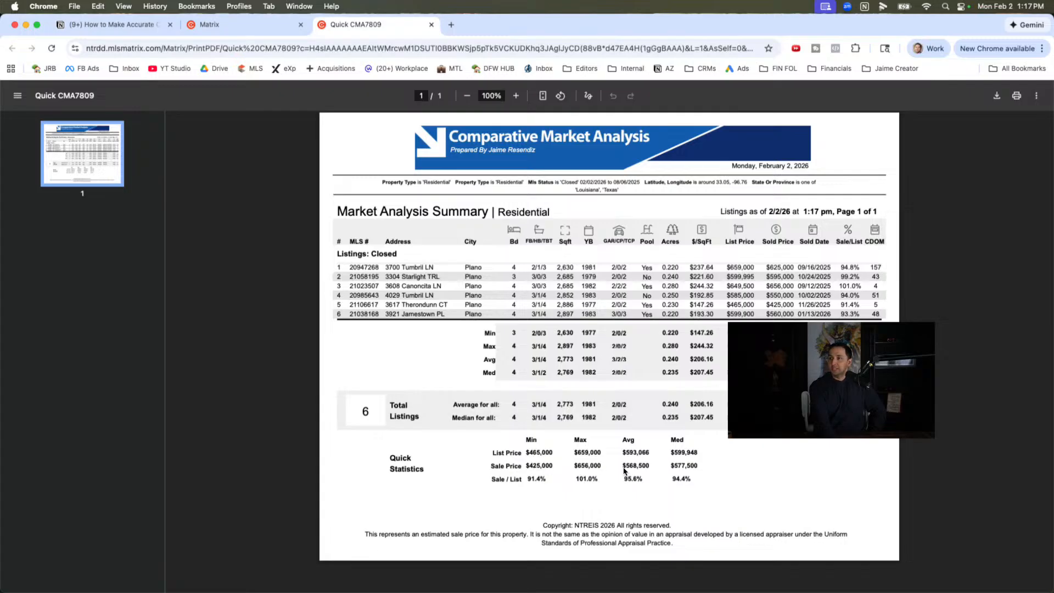
left_click_drag(621, 454, 668, 469)
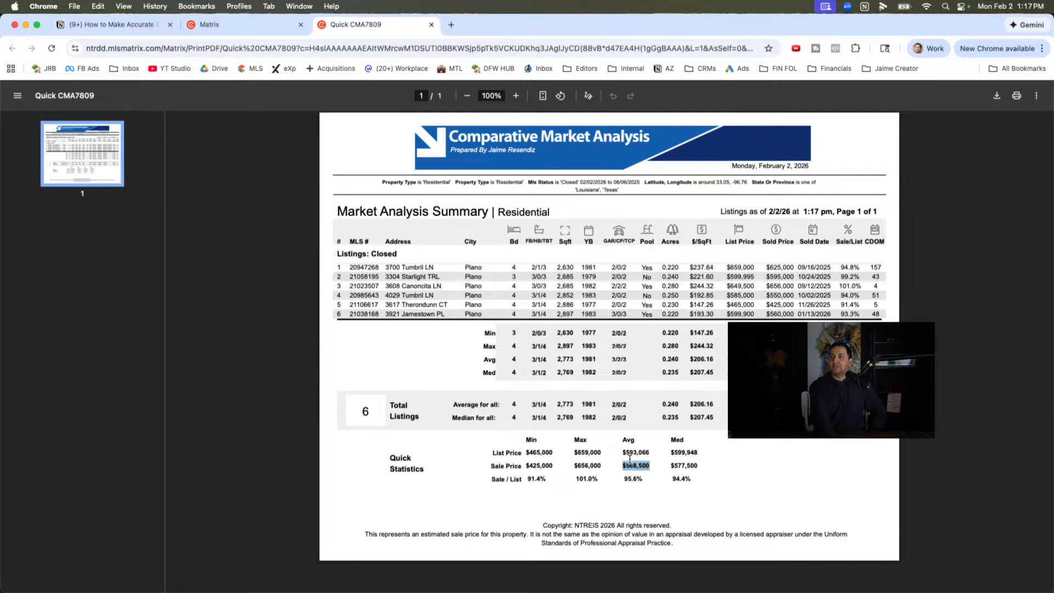
left_click(630, 459)
left_click_drag(624, 454, 705, 452)
left_click(637, 468)
left_click(664, 460)
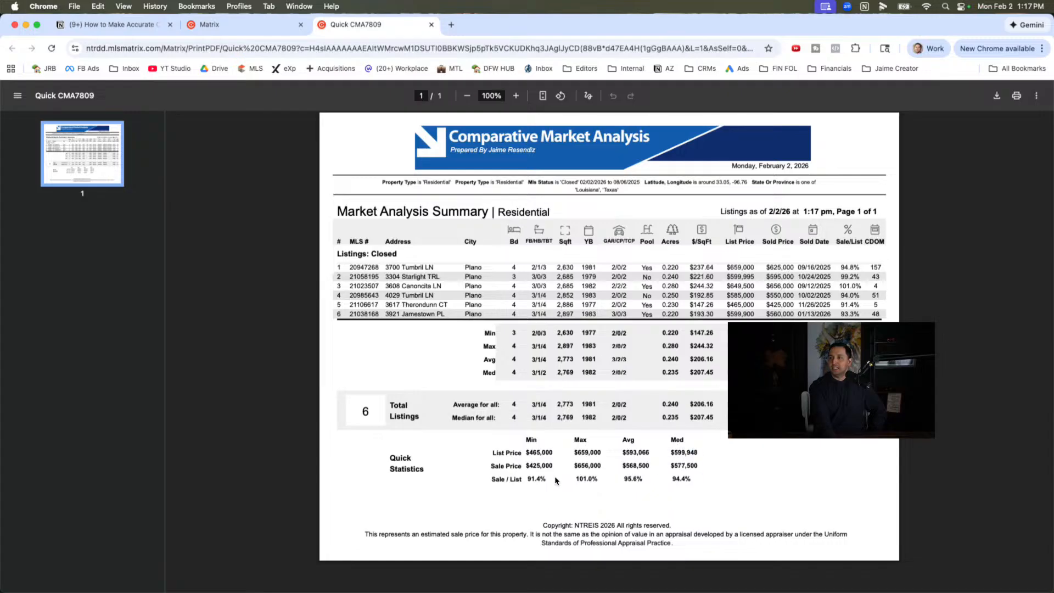
mouse_move(624, 478)
left_mouse_down()
mouse_move(693, 476)
mouse_move(619, 479)
left_mouse_up()
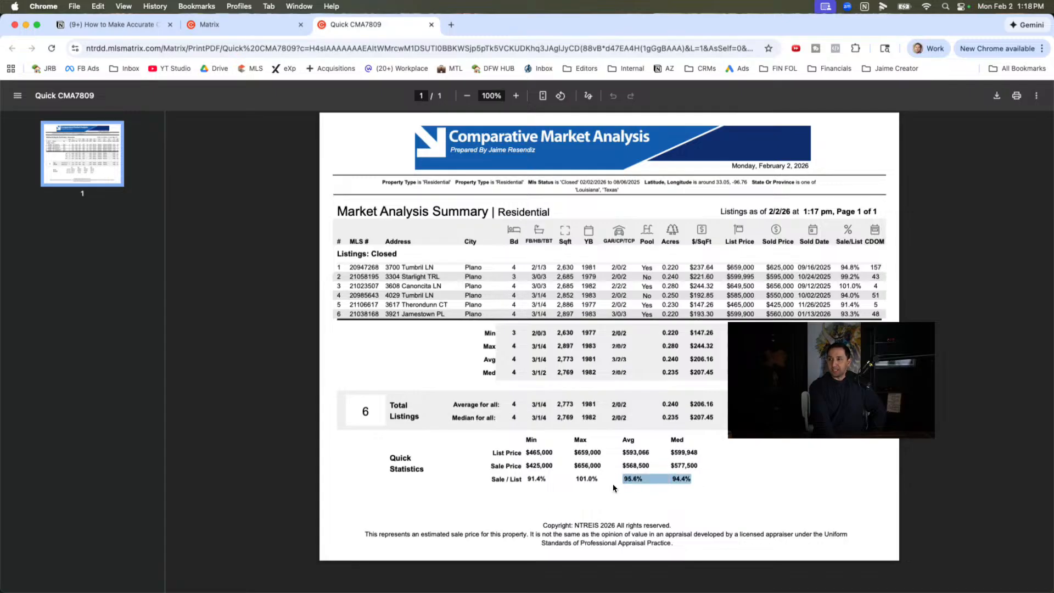
left_click(632, 467)
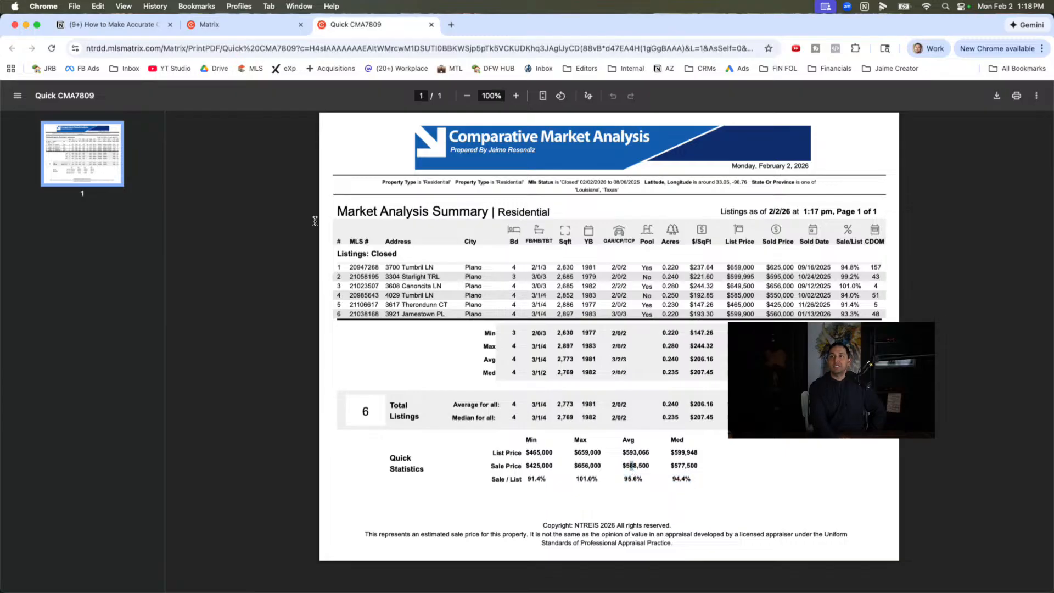
- Switch to the Notion notes and review the guidance on pricing past sales and current competition, checking it against the selected comparables and CMA report
left_click(122, 25)
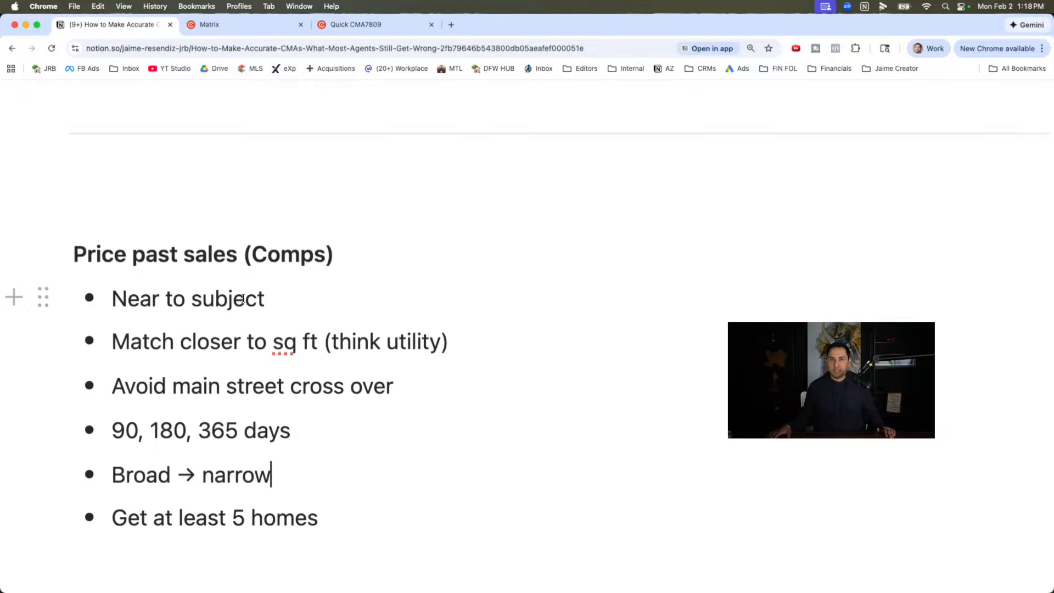
left_click(214, 24)
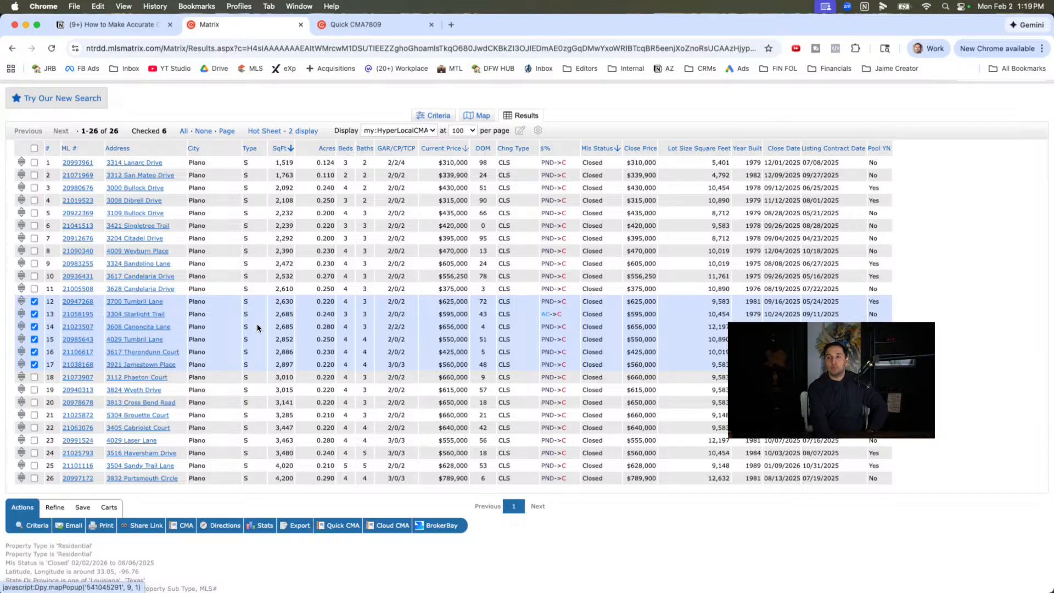
left_click(342, 28)
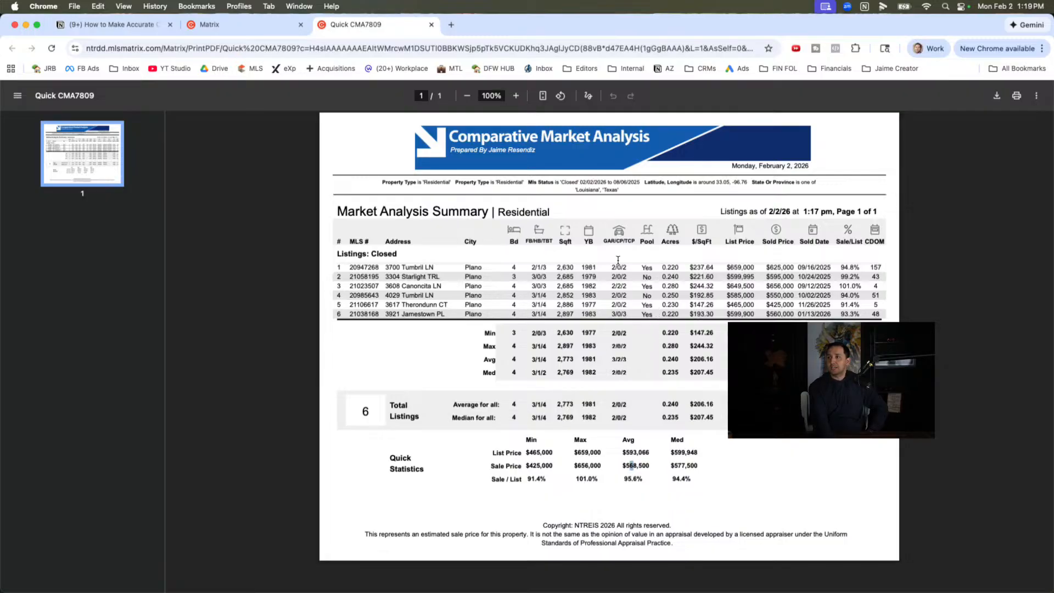
left_click(84, 27)
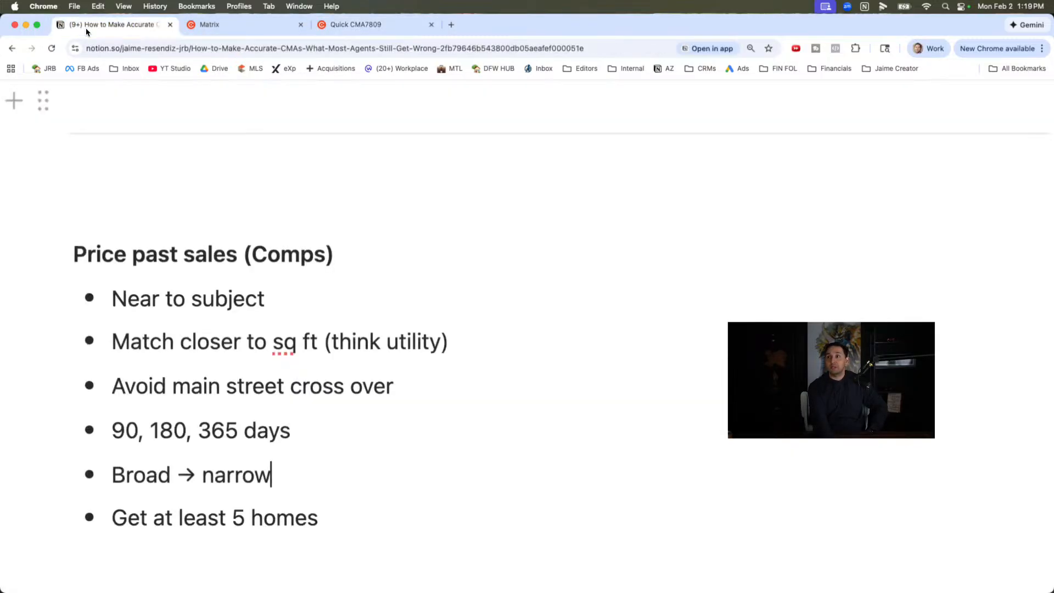
scroll(212, 282, "down", 8)
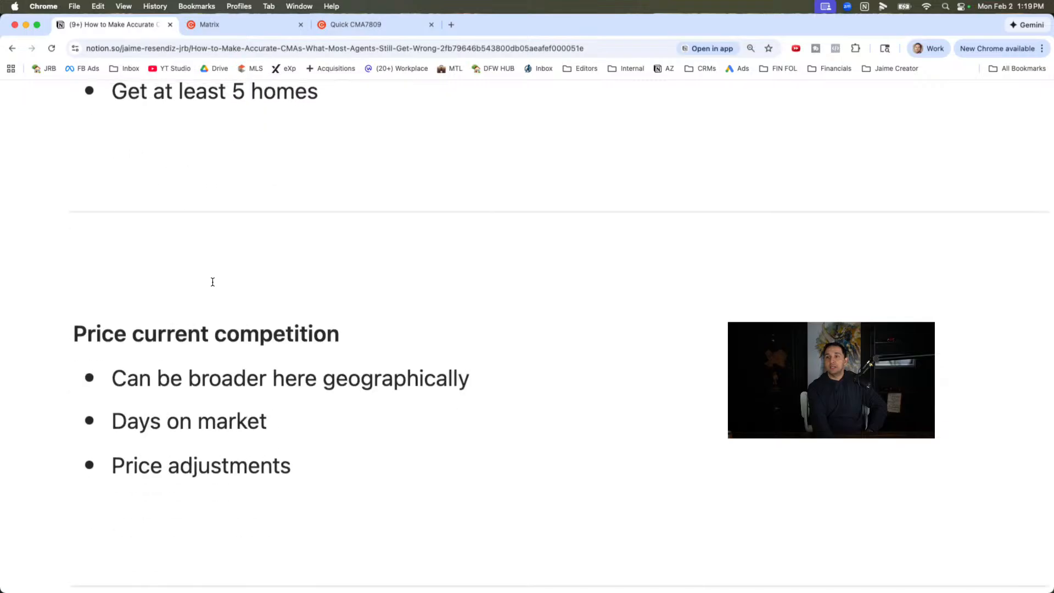
scroll(212, 282, "up", 5)
left_click_drag(327, 386, 116, 158)
scroll(205, 393, "down", 5)
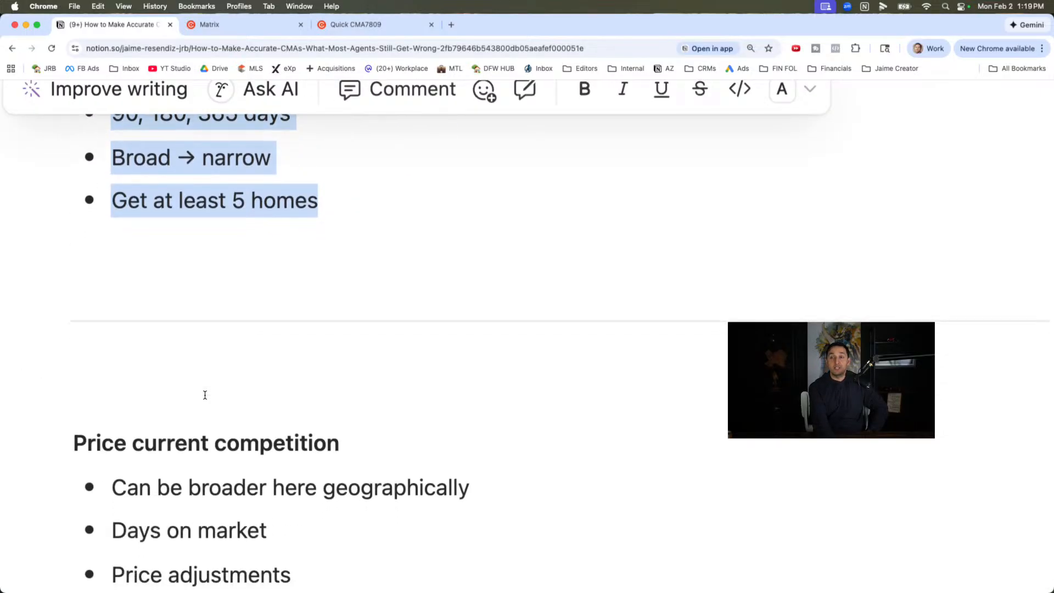
scroll(205, 395, "down", 1)
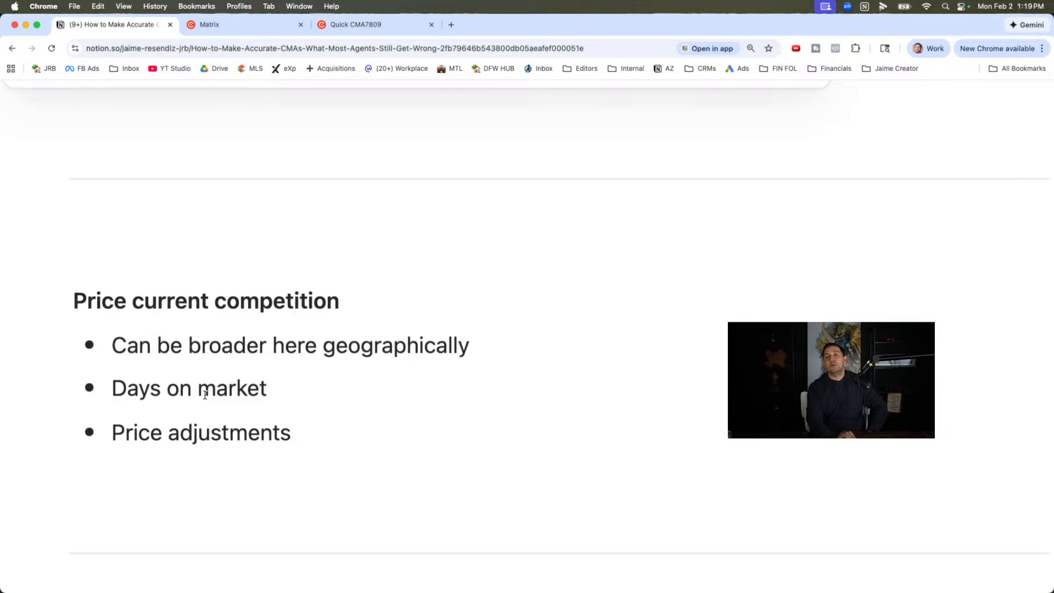
left_click(369, 240)
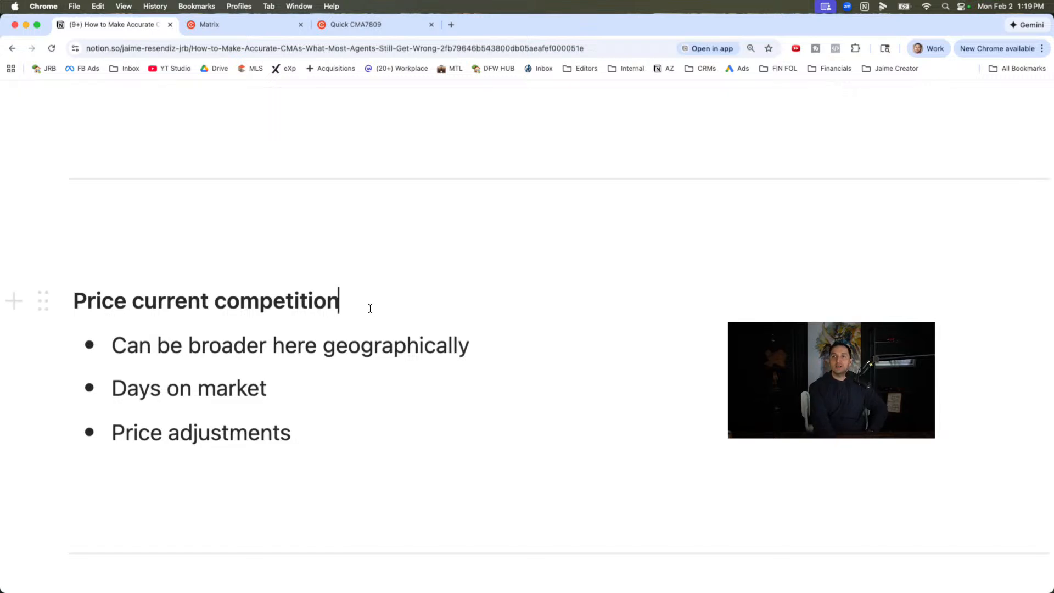
- Switch back to Matrix, change the status criterion from Closed to Active, and list the active homes in the mapped area
left_click(220, 24)
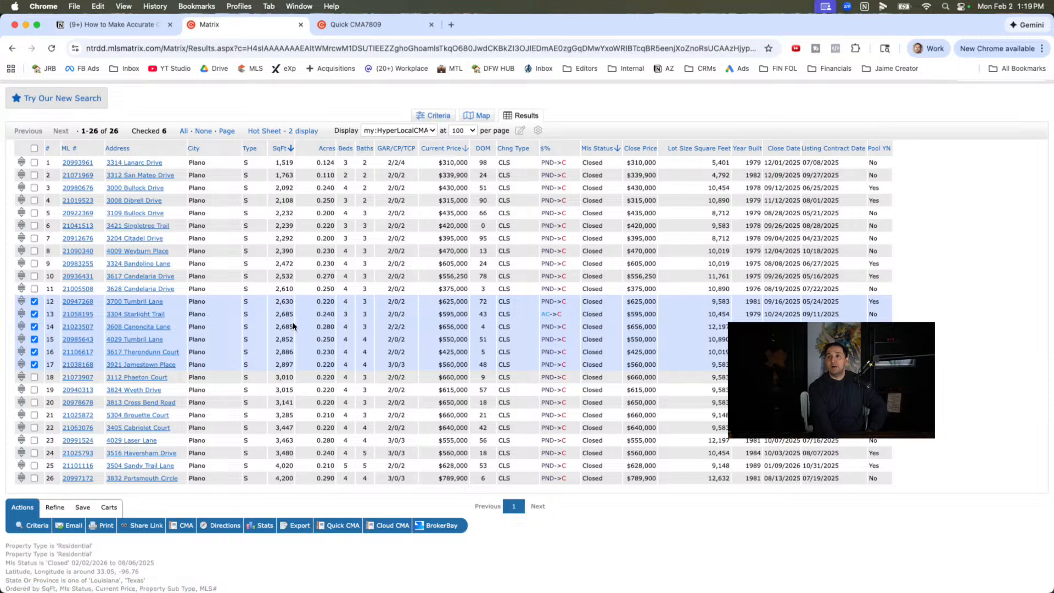
left_click(433, 118)
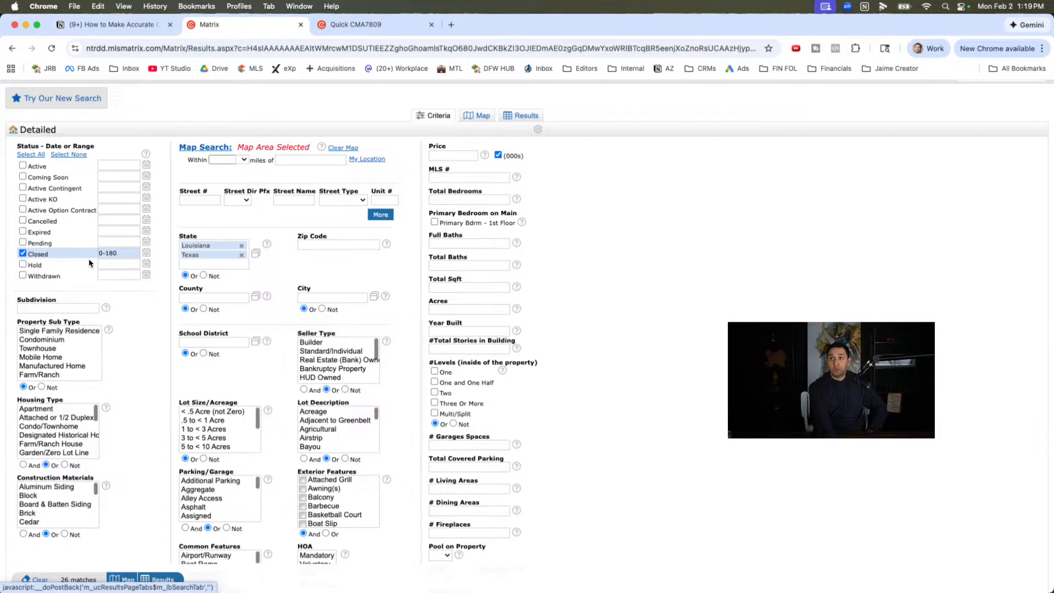
left_click(23, 254)
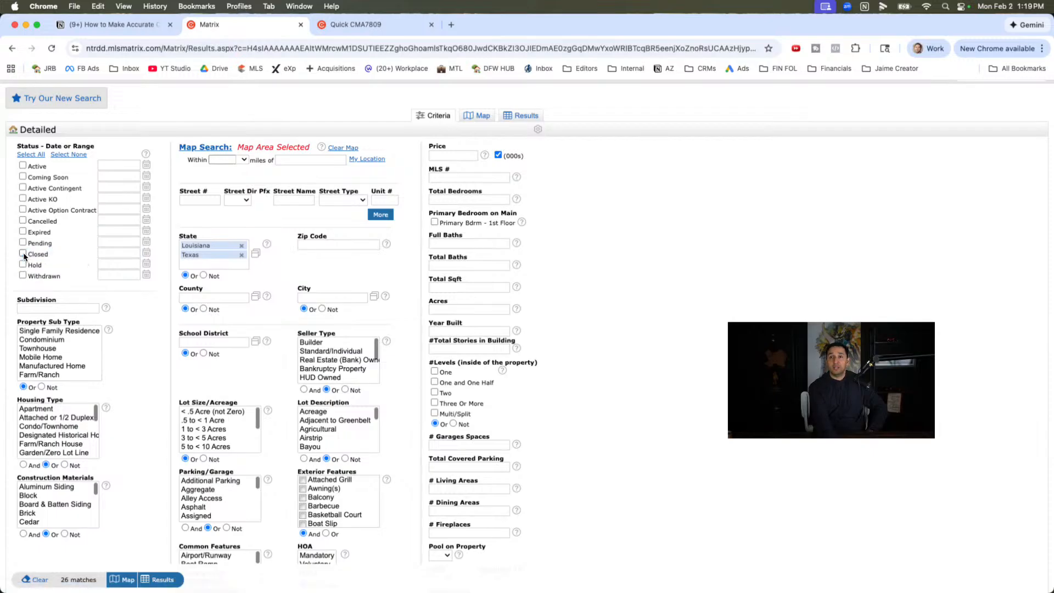
left_click(23, 166)
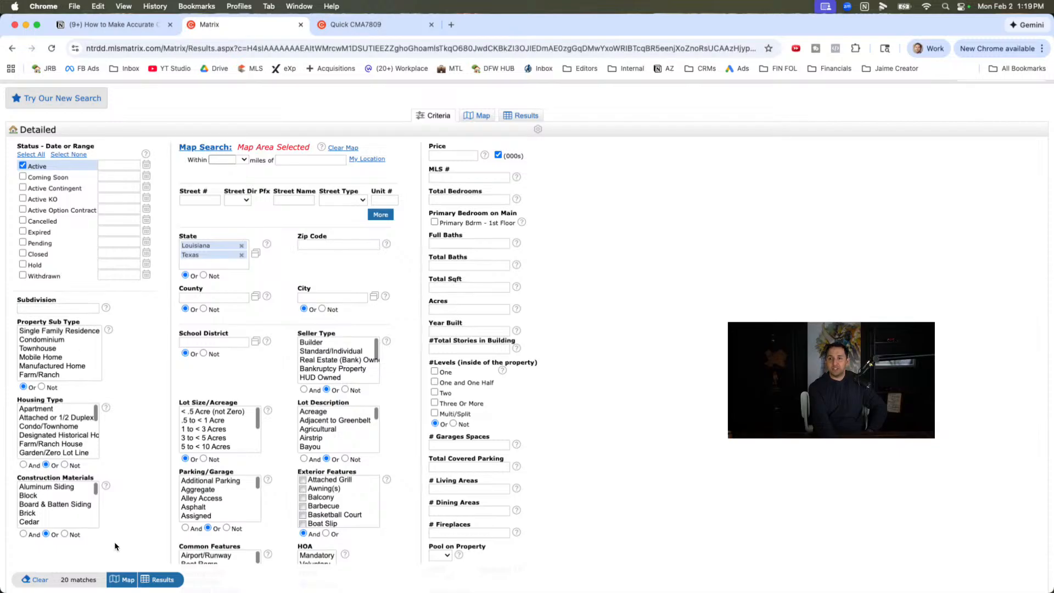
left_click(488, 117)
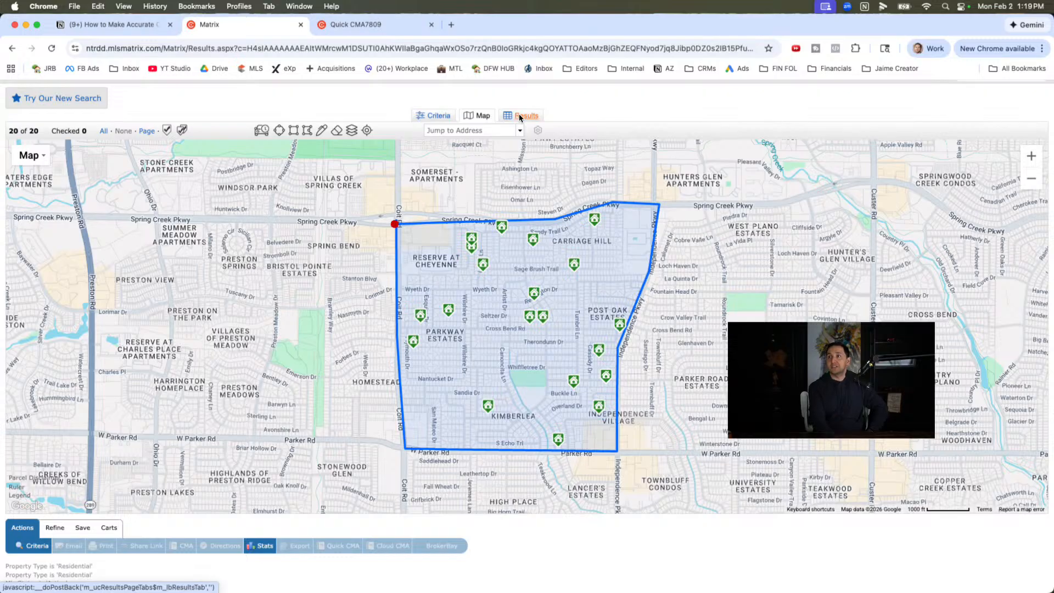
left_click(520, 117)
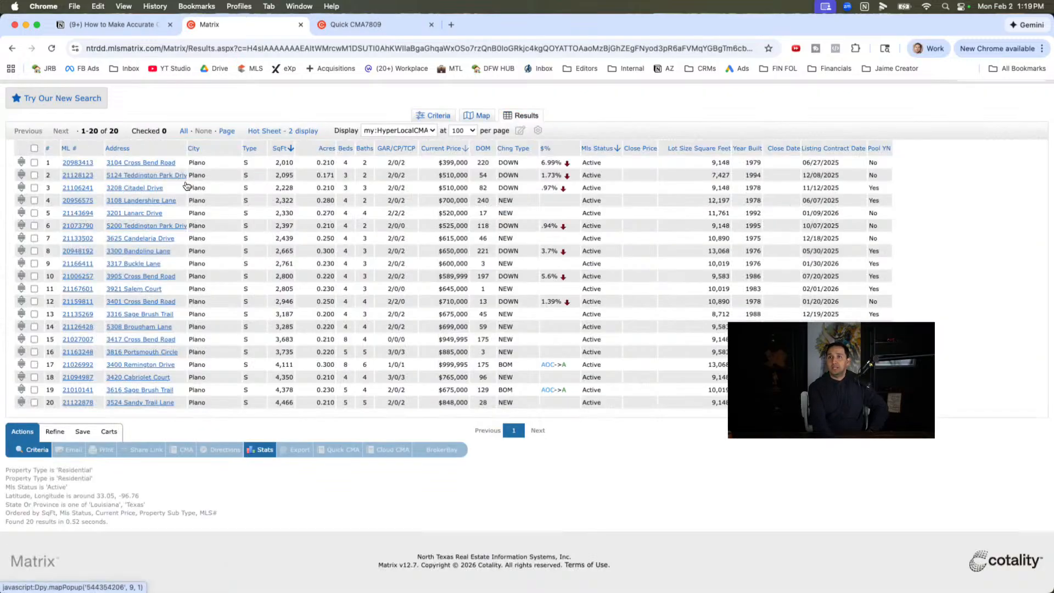
- Compare the square footage and current prices of the active homes in rows 10 to 12
scroll(295, 302, "up", 2)
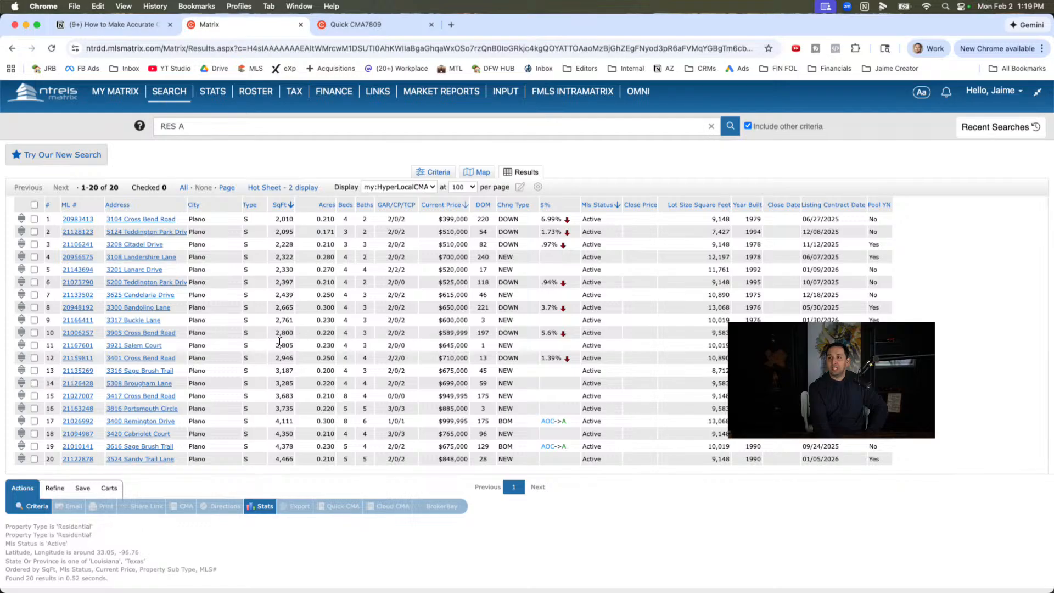
left_click_drag(273, 338, 291, 335)
left_click(276, 347)
left_click_drag(442, 335, 485, 346)
left_click(434, 354)
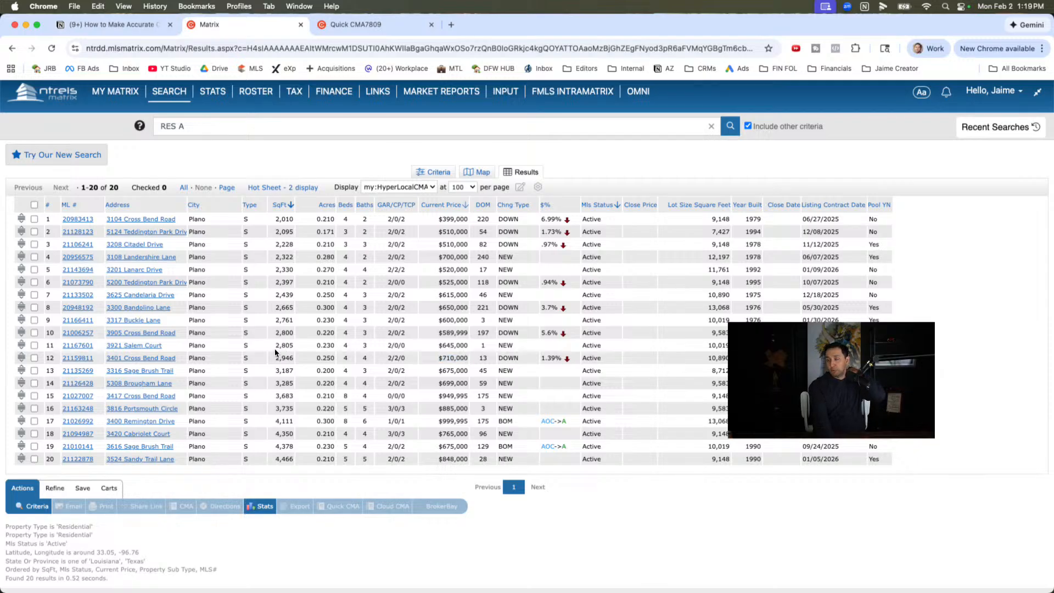
left_click(437, 332)
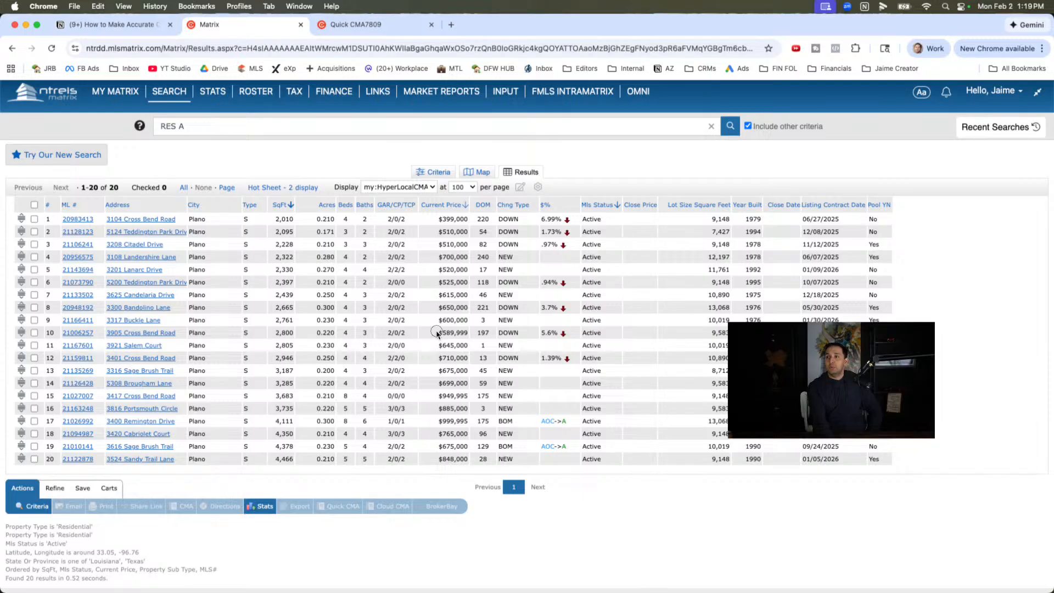
- Compare the prices in rows 10 and 11 with the Notion notes on current competition: broader geography, days on market and price adjustments
left_click_drag(437, 332, 467, 331)
left_click(441, 347)
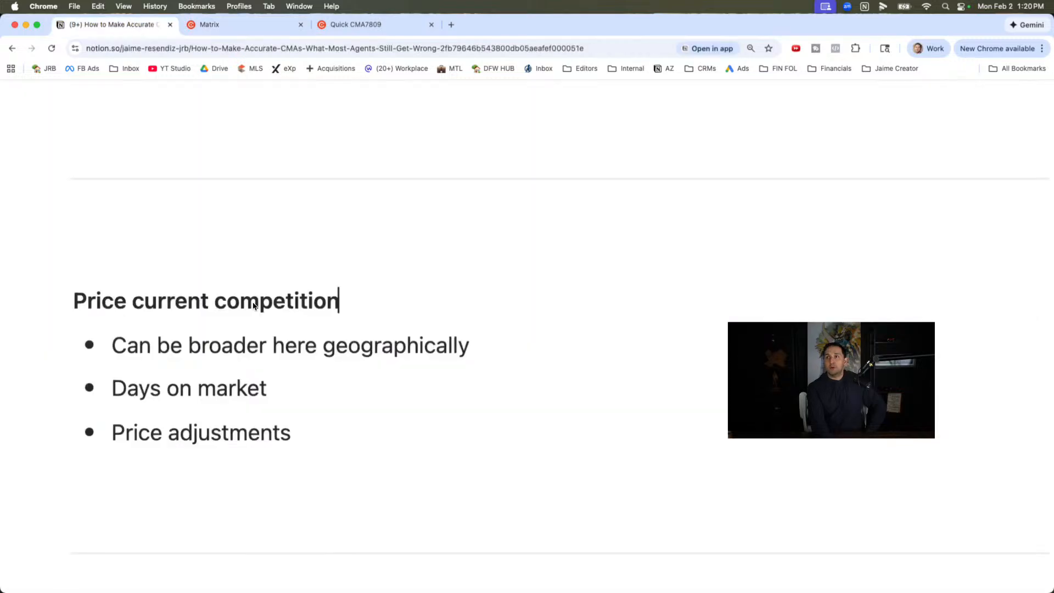
left_click(156, 27)
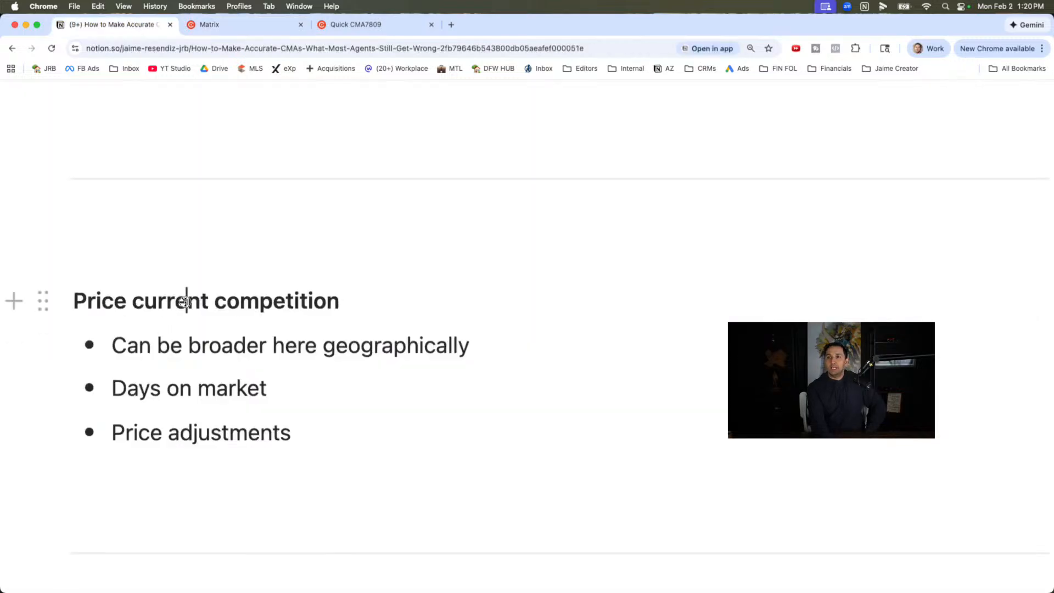
triple_click(184, 301)
double_click(240, 344)
left_click(323, 343)
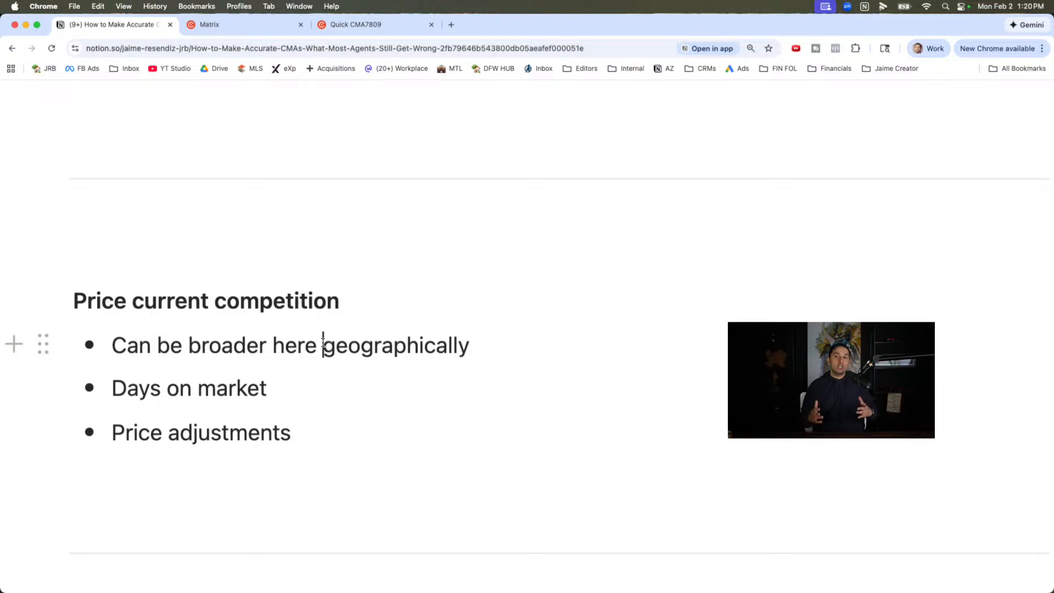
left_click(264, 396)
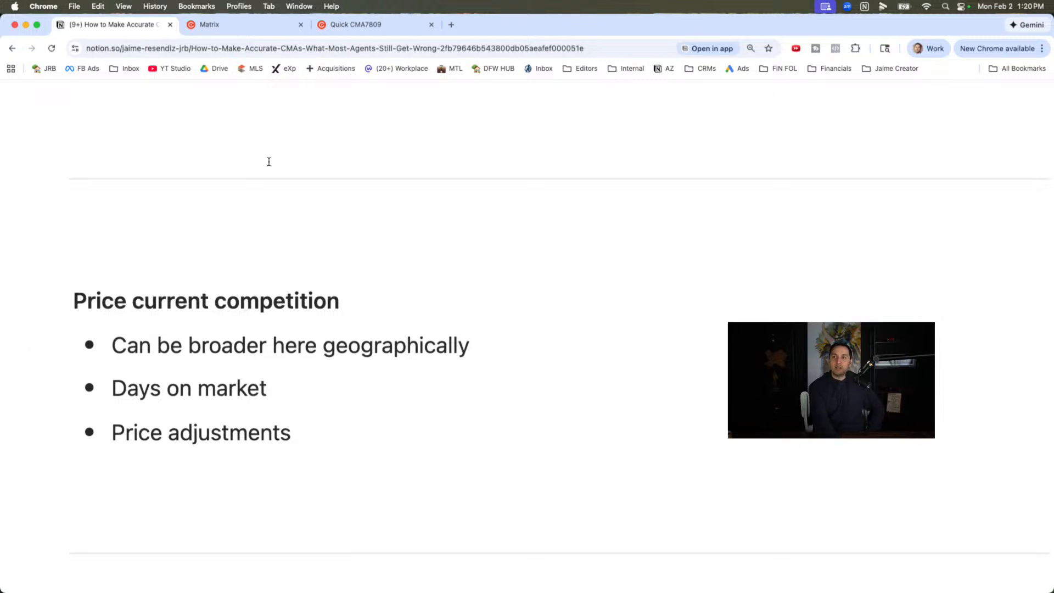
- Switch back to Matrix and change the active results' display, trying my:Hot Sheet - 2 before choosing my:Hotsheet
left_click(242, 24)
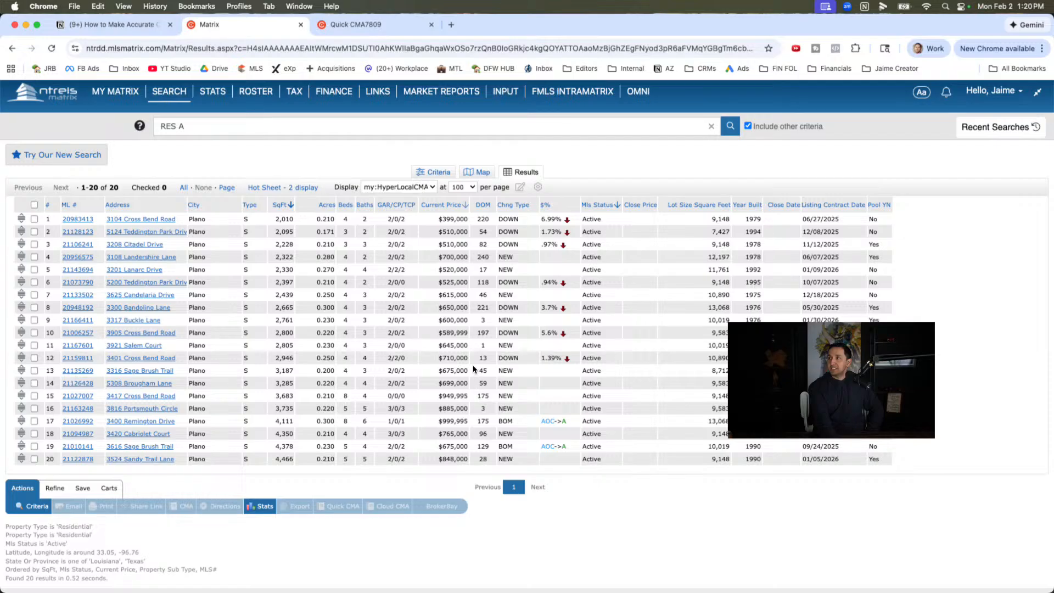
left_click(431, 185)
left_click(431, 186)
left_click(396, 187)
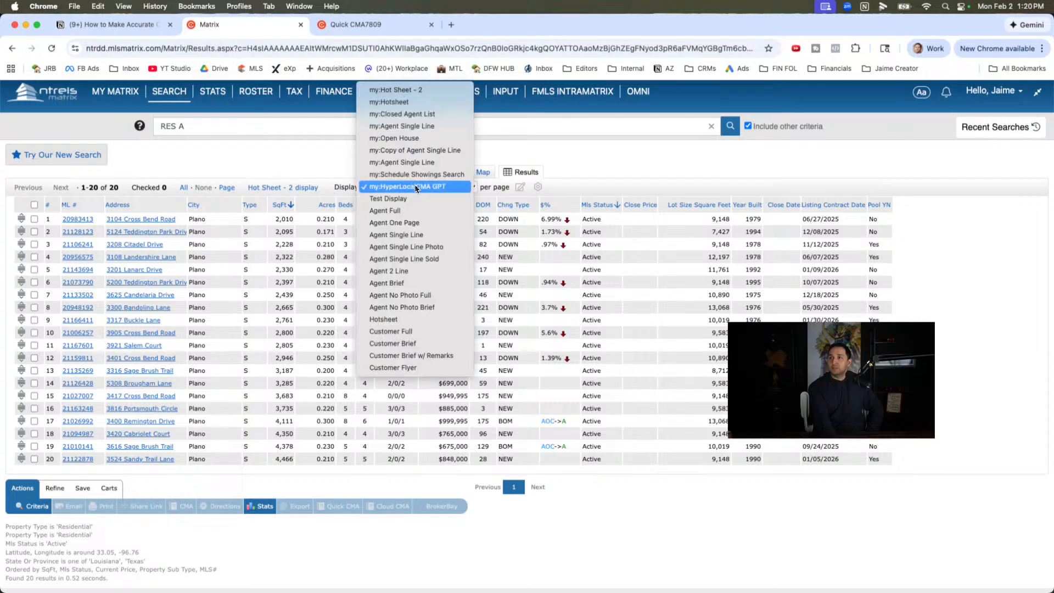
left_click(420, 90)
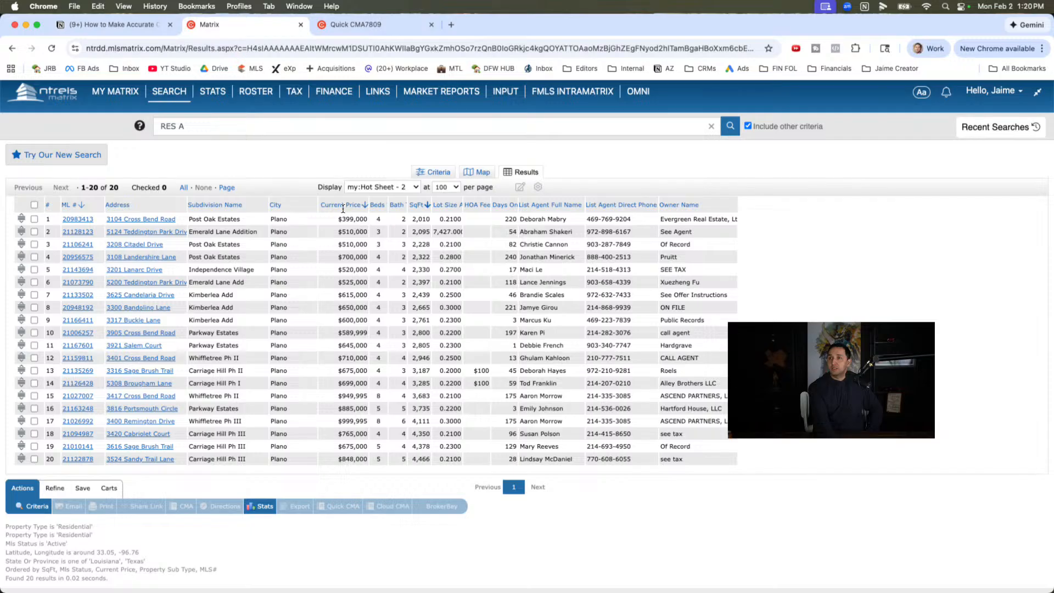
left_click(439, 173)
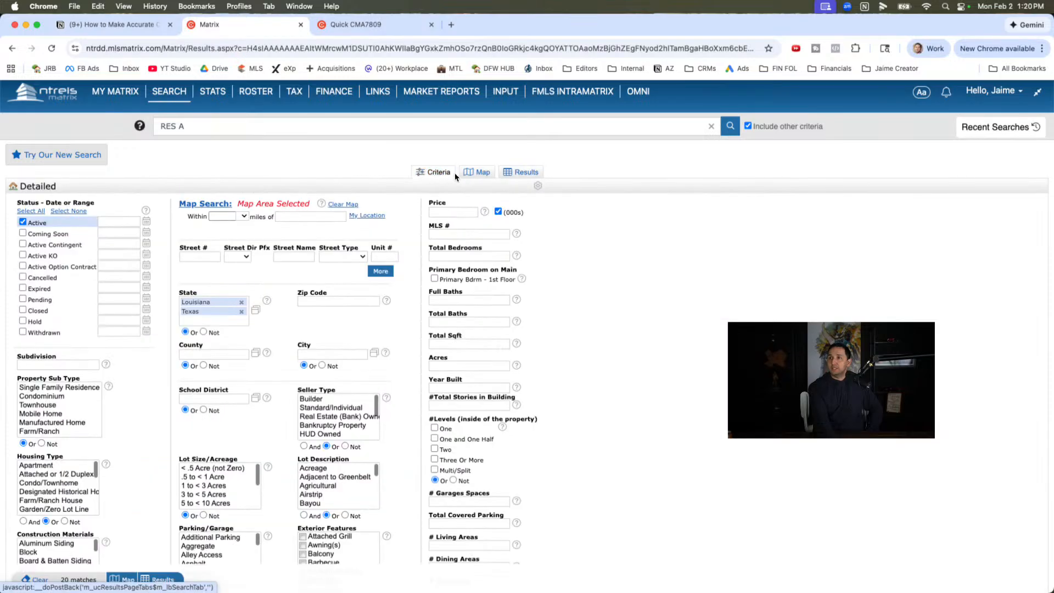
left_click(476, 172)
left_click(518, 172)
left_click(374, 189)
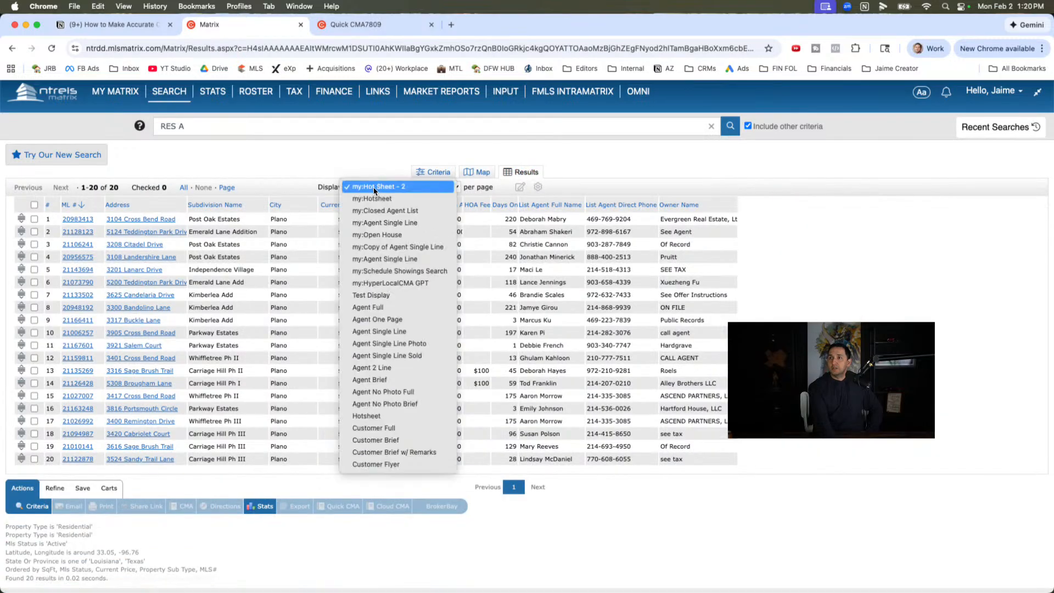
left_click(376, 199)
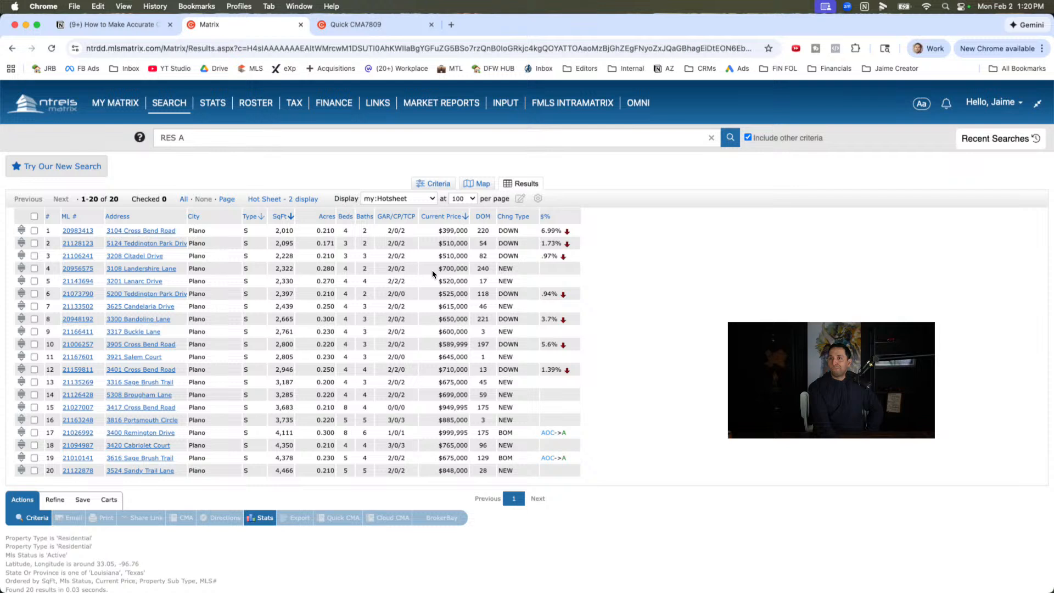
- Try a List Price column placed right after Current Price in the results, and remove it again
left_click(558, 217)
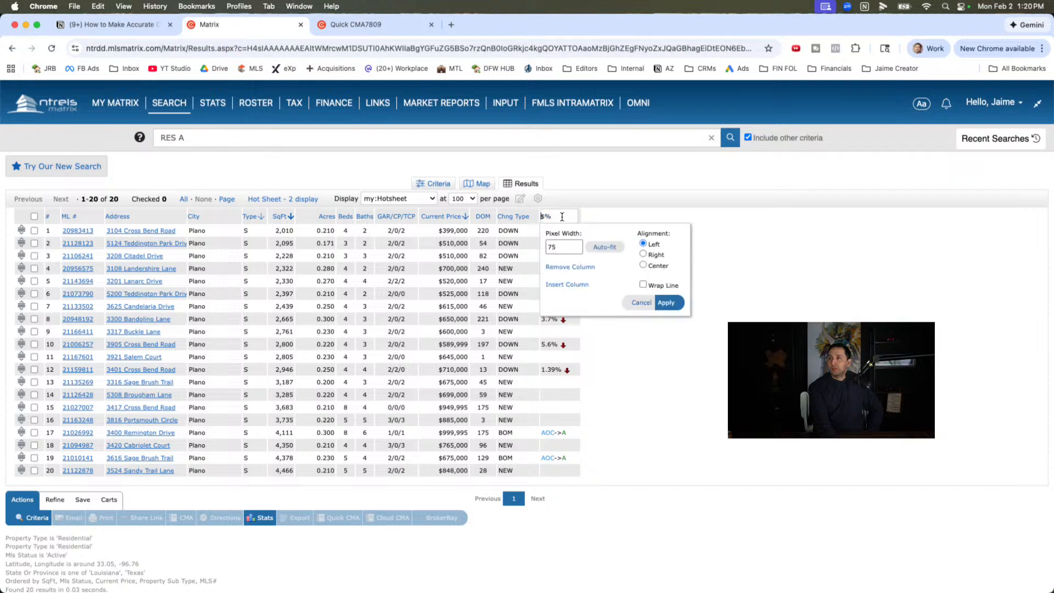
left_click(567, 284)
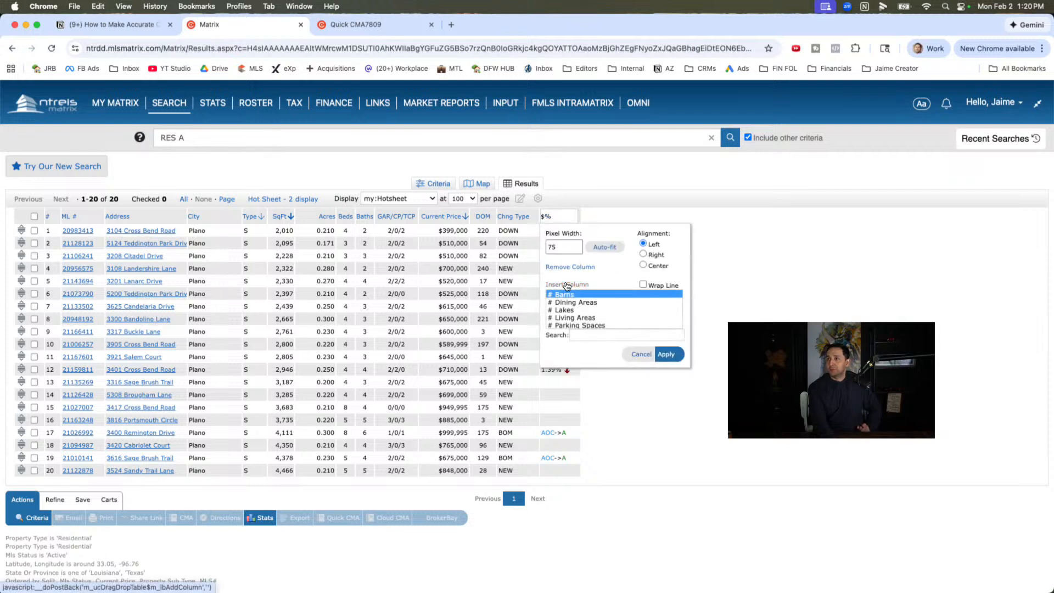
left_click(582, 334)
type("pri")
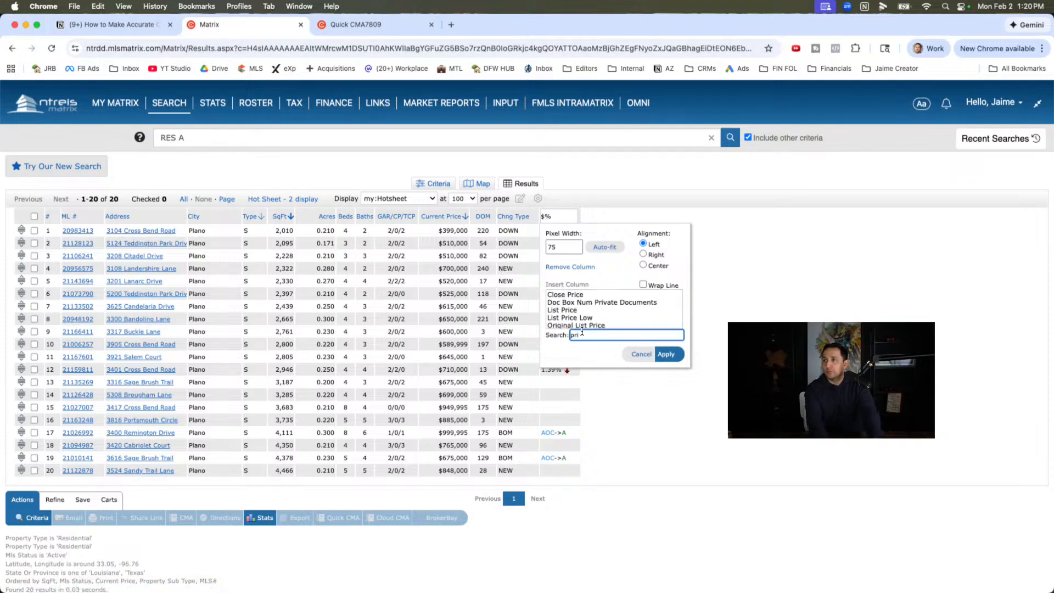
left_click(568, 311)
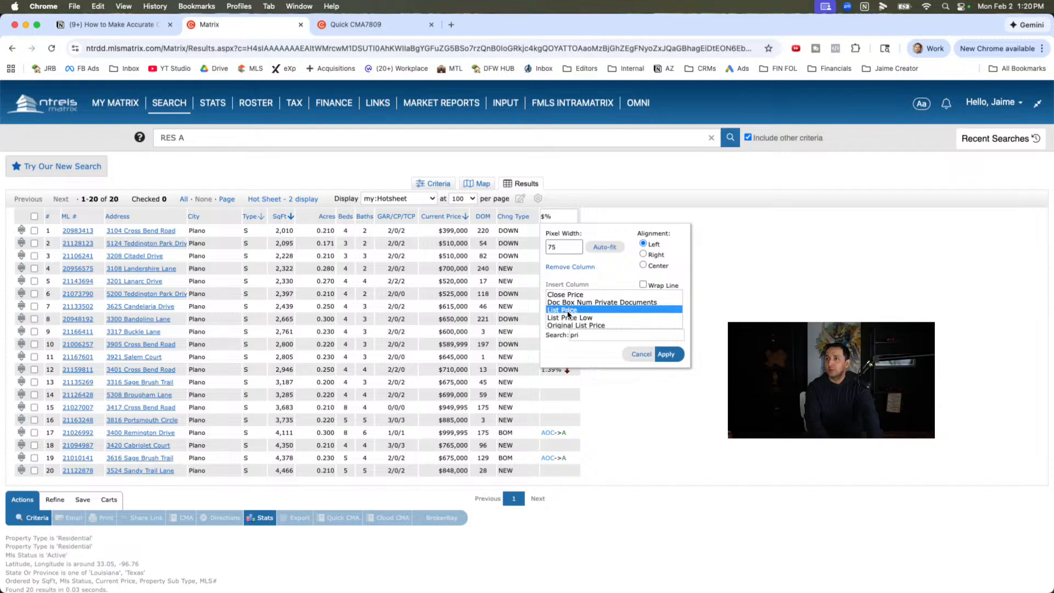
left_click(667, 355)
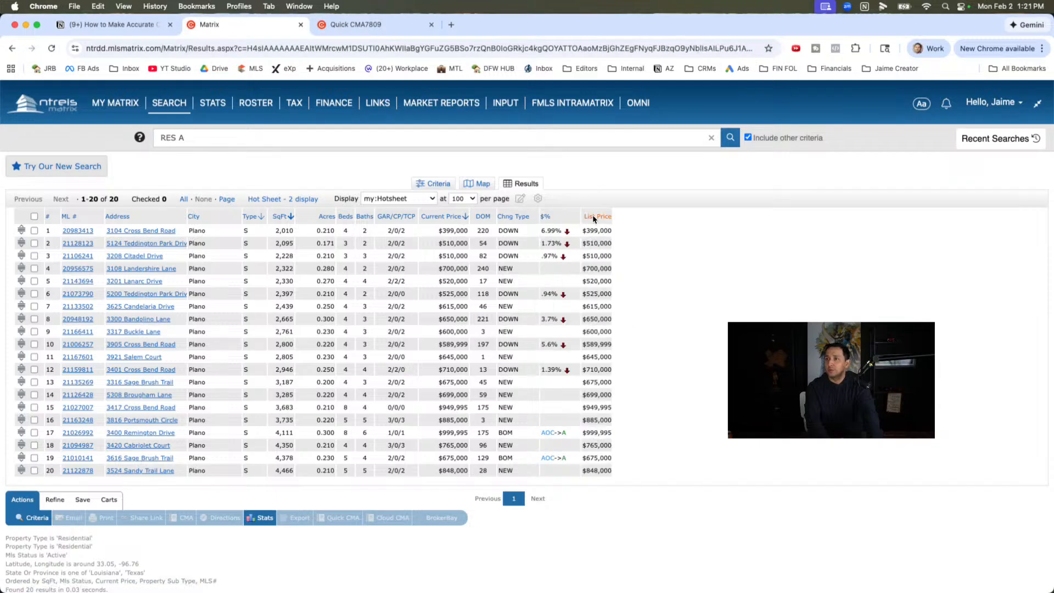
left_click_drag(593, 219, 476, 220)
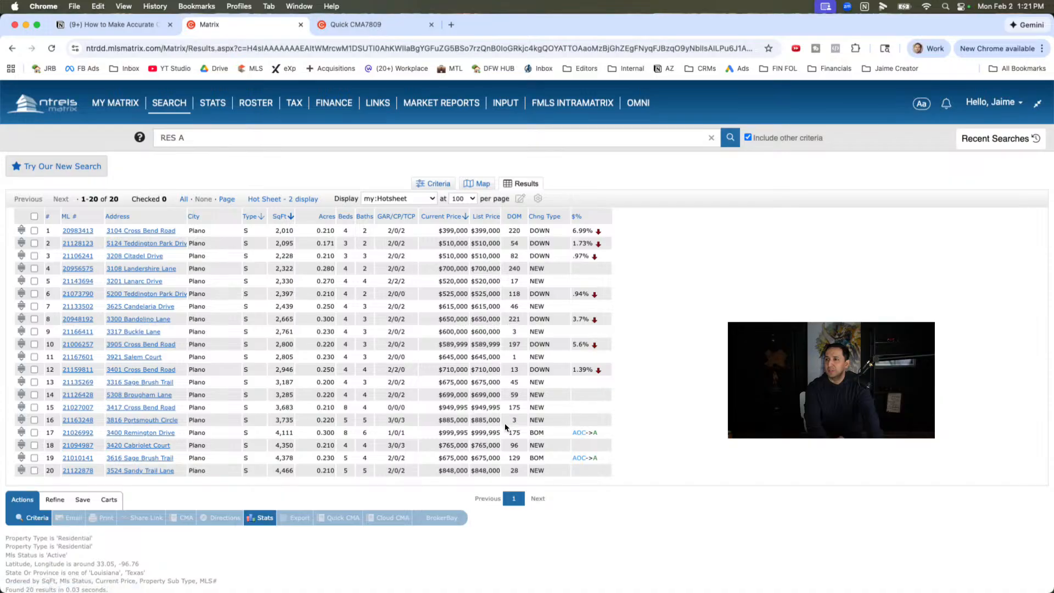
left_click(486, 216)
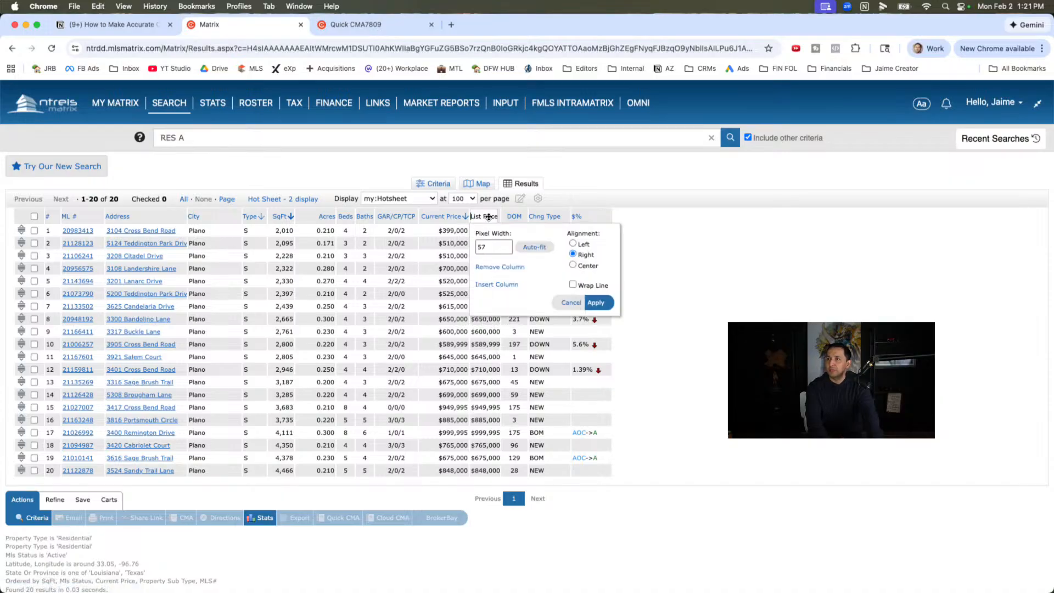
left_click(498, 272)
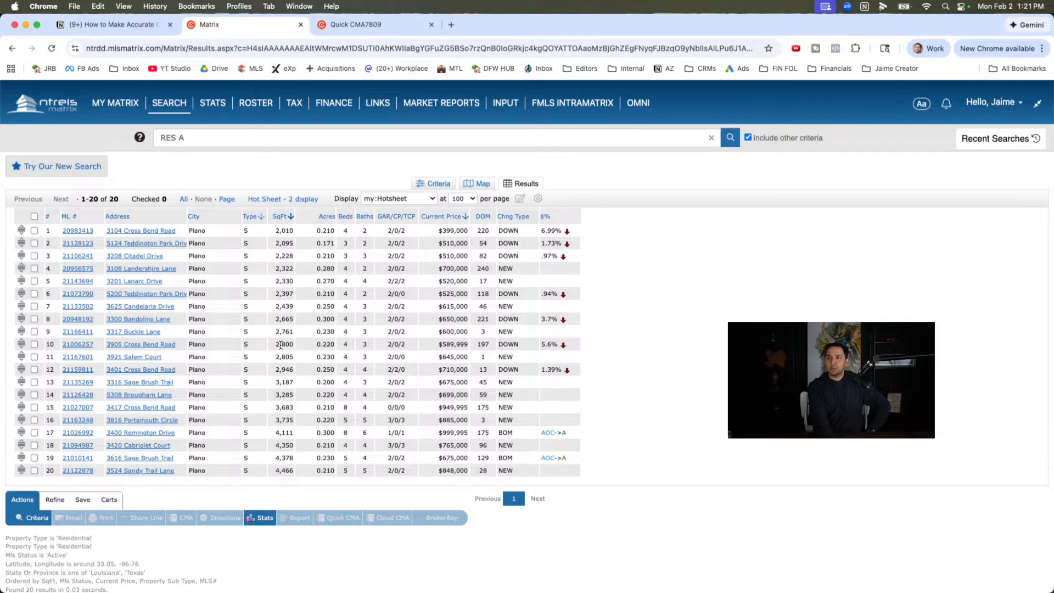
- Open the row 10 home's full listing from its map marker, check its original list price, and return to the Matrix results
left_click(148, 346)
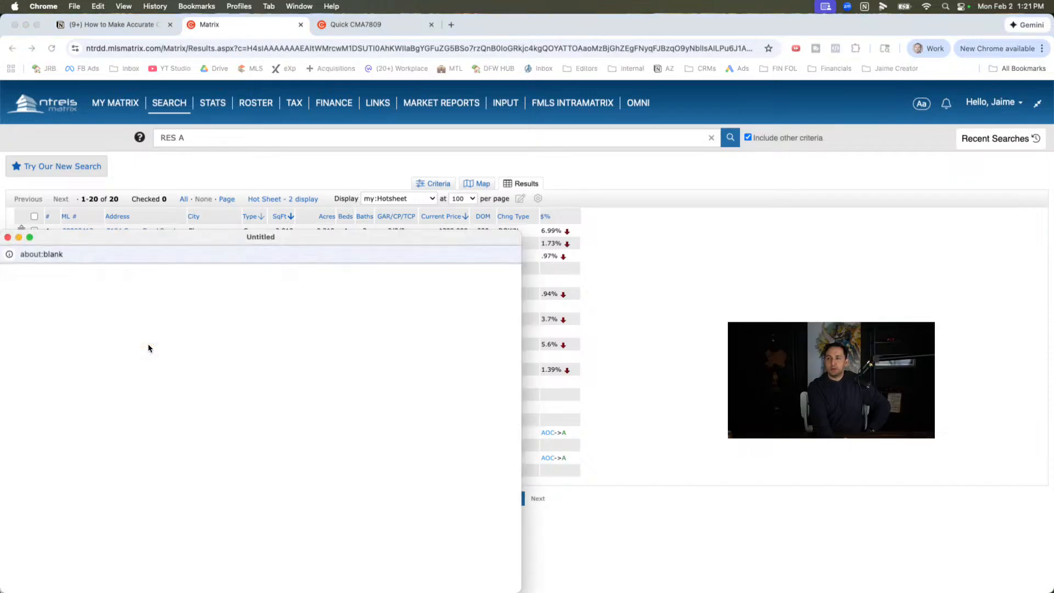
left_click_drag(119, 235, 208, 127)
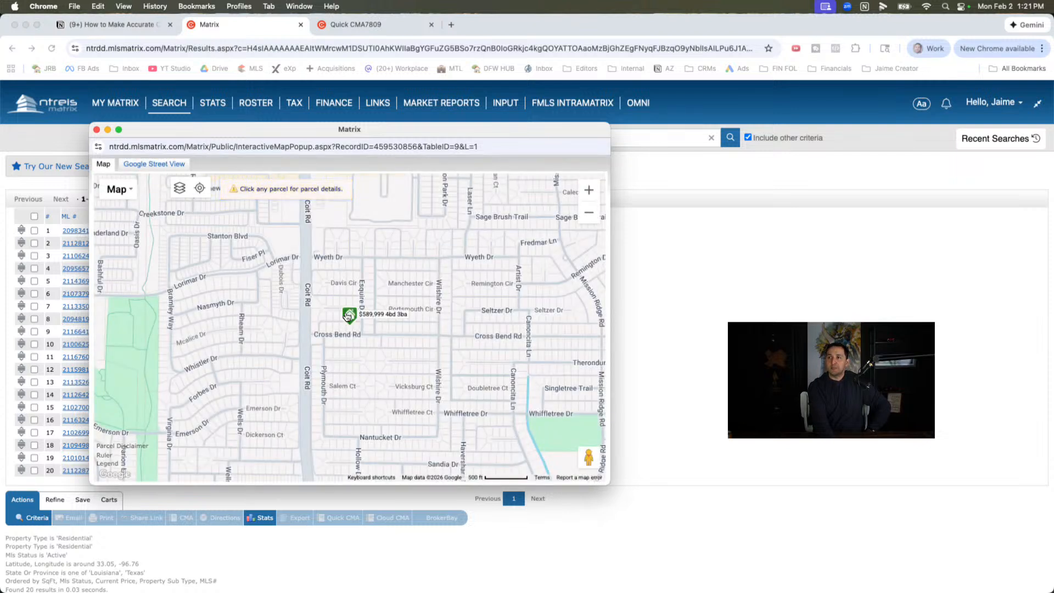
left_click(348, 315)
left_click(368, 272)
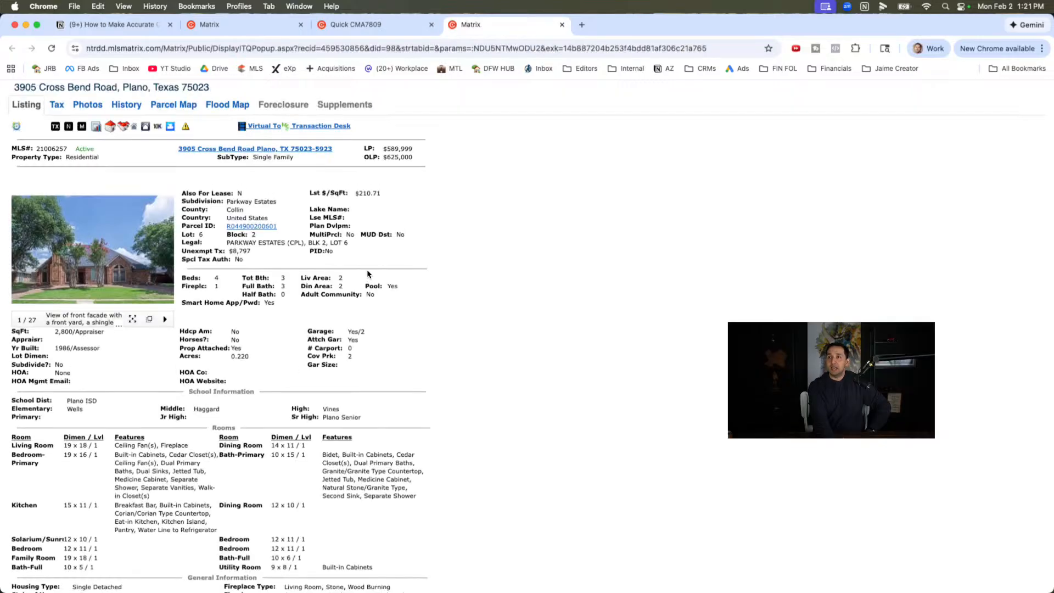
double_click(408, 158)
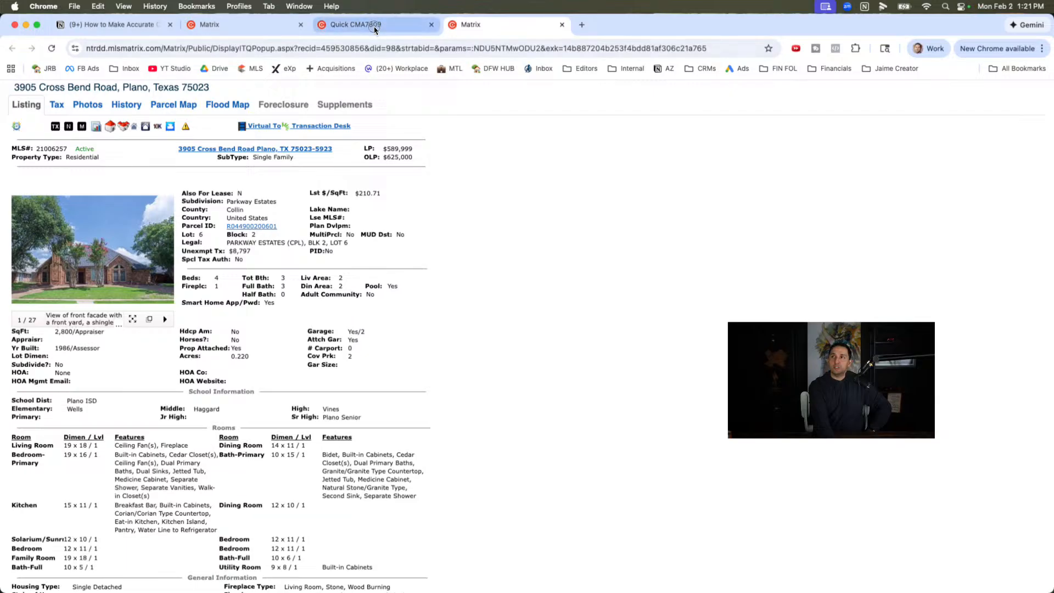
left_click(355, 25)
key("ctrl+shift+Tab")
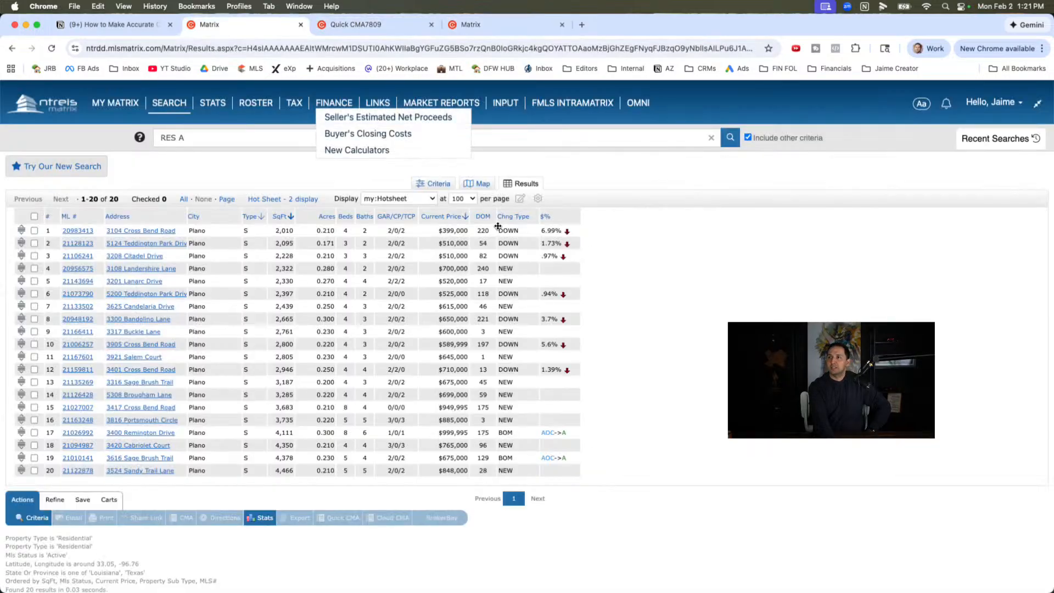
- Insert an Original List Price column into the results and place it directly before Current Price
left_click(559, 216)
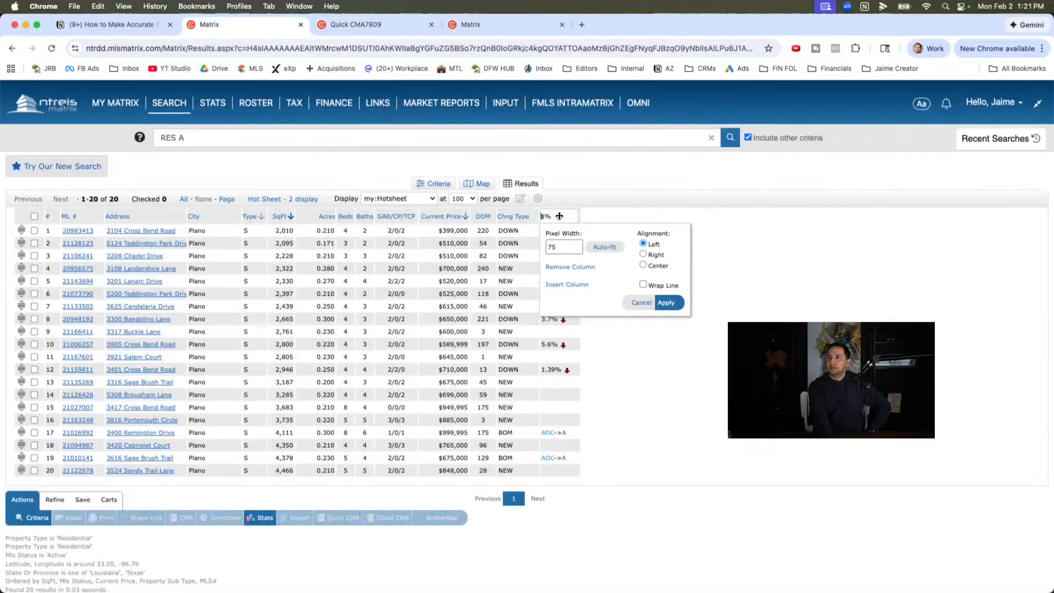
left_click(567, 285)
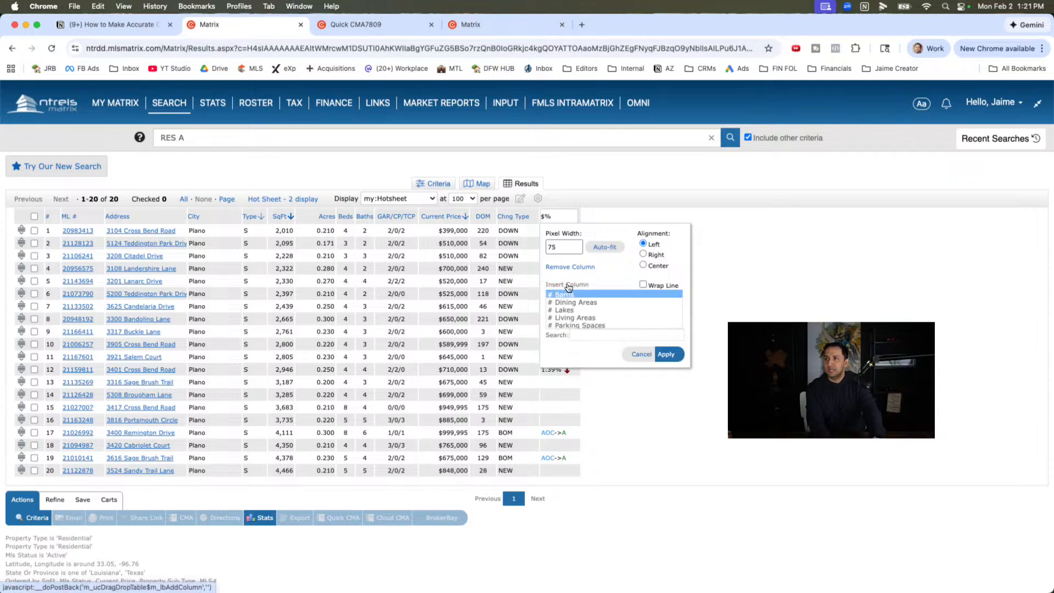
left_click(574, 334)
type("listin")
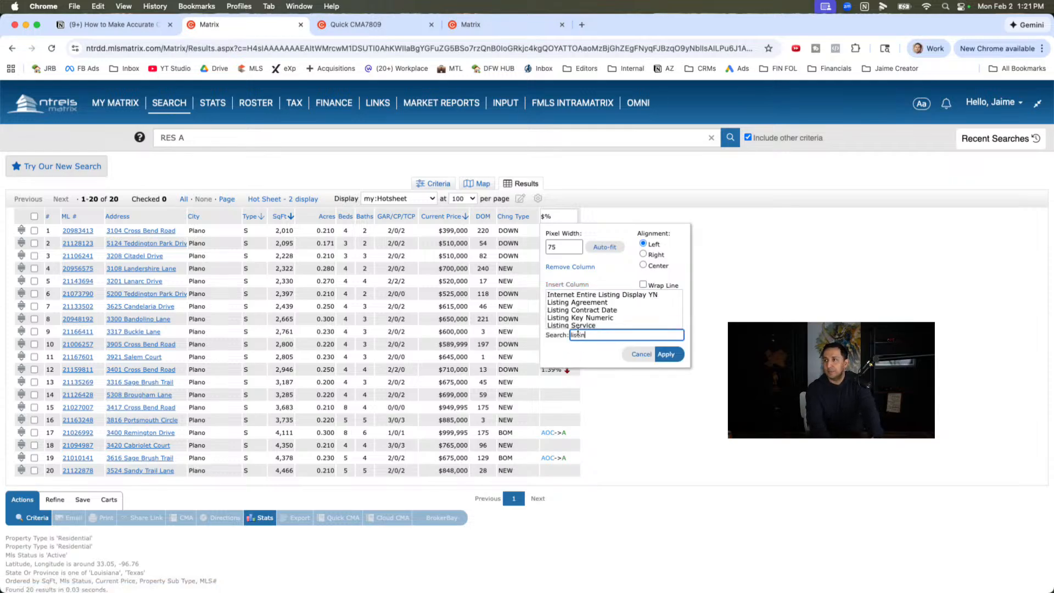
key("BackSpace")
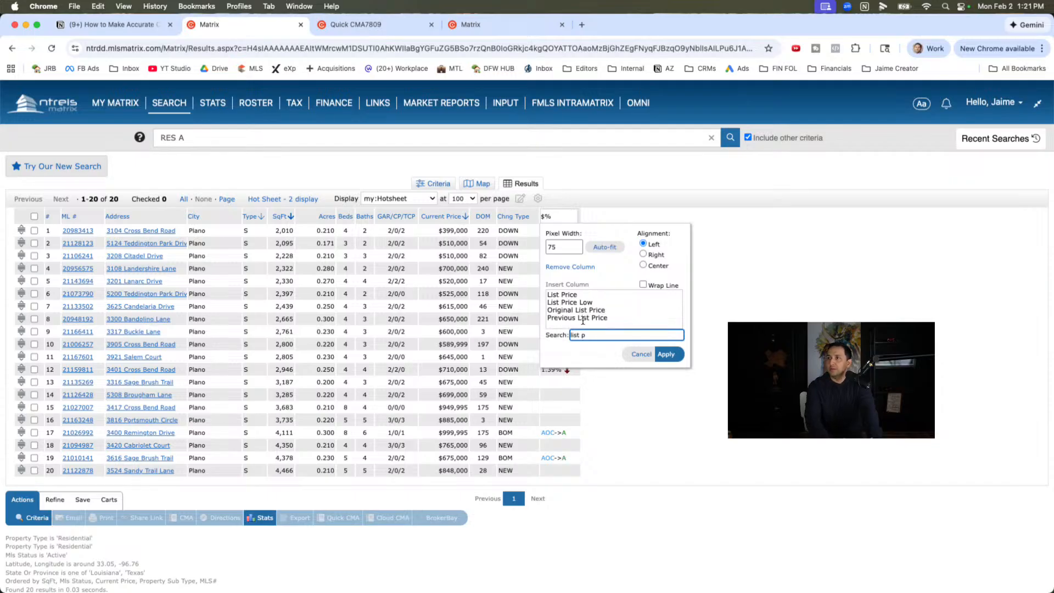
left_click(582, 310)
left_click(665, 355)
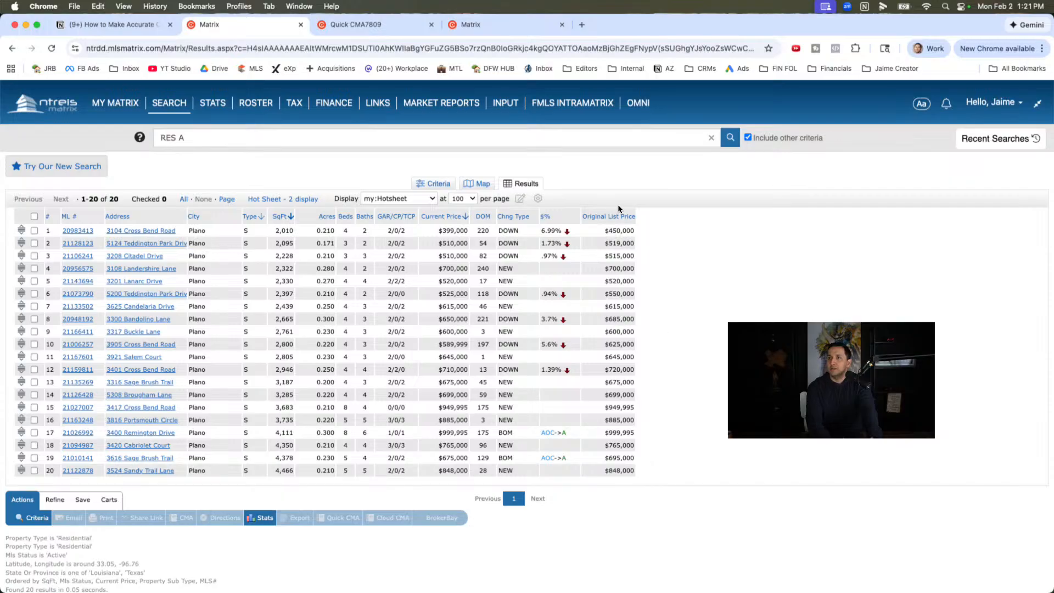
left_click_drag(623, 215, 460, 207)
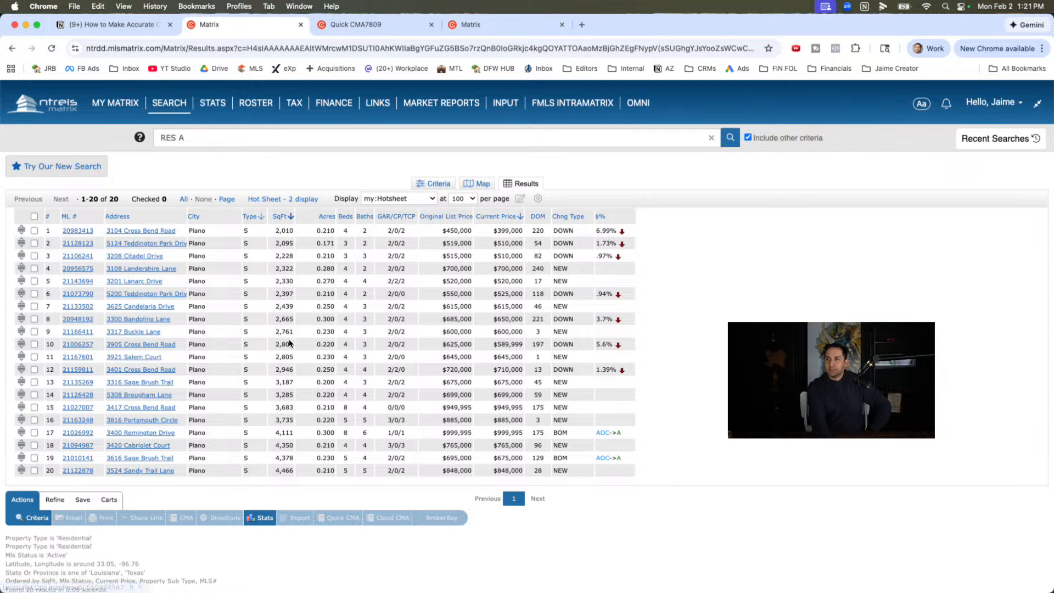
- Select the active homes in rows 10 and 11, check their locations on the map, and return to the results list
left_click(34, 344)
left_click(34, 357)
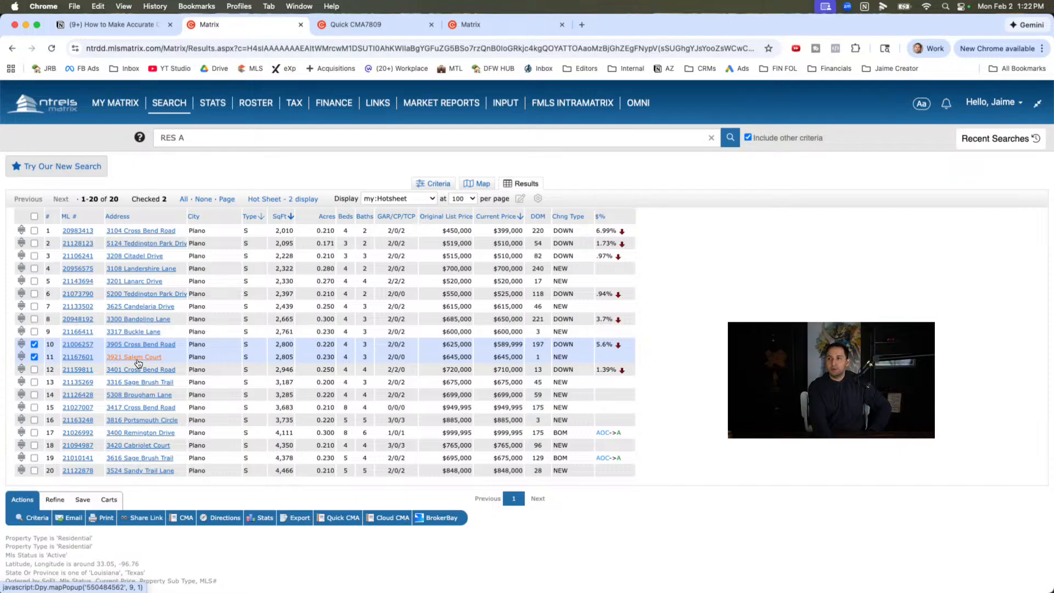
left_click(476, 183)
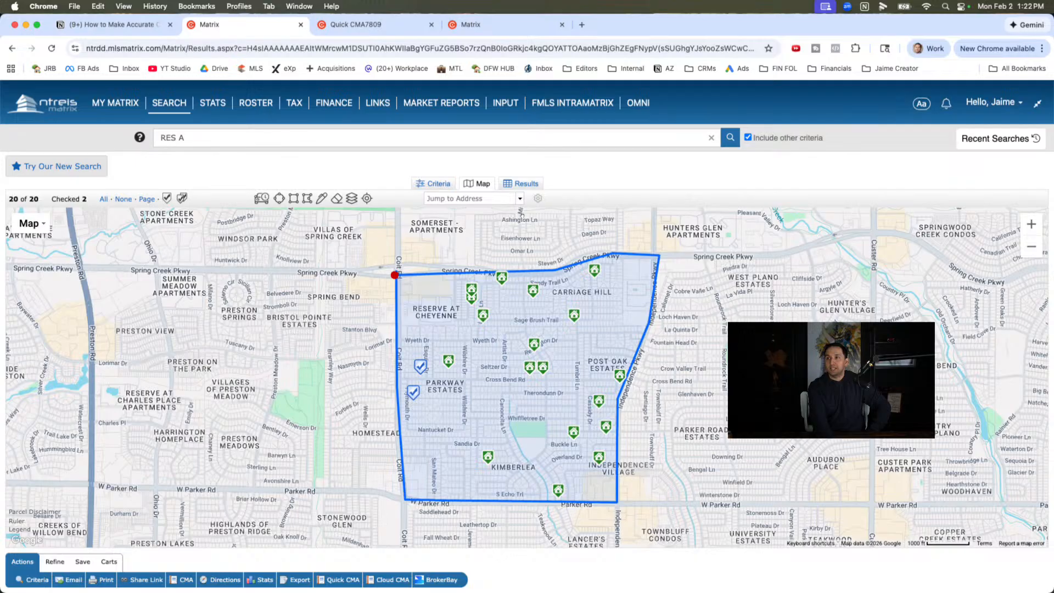
left_click(521, 184)
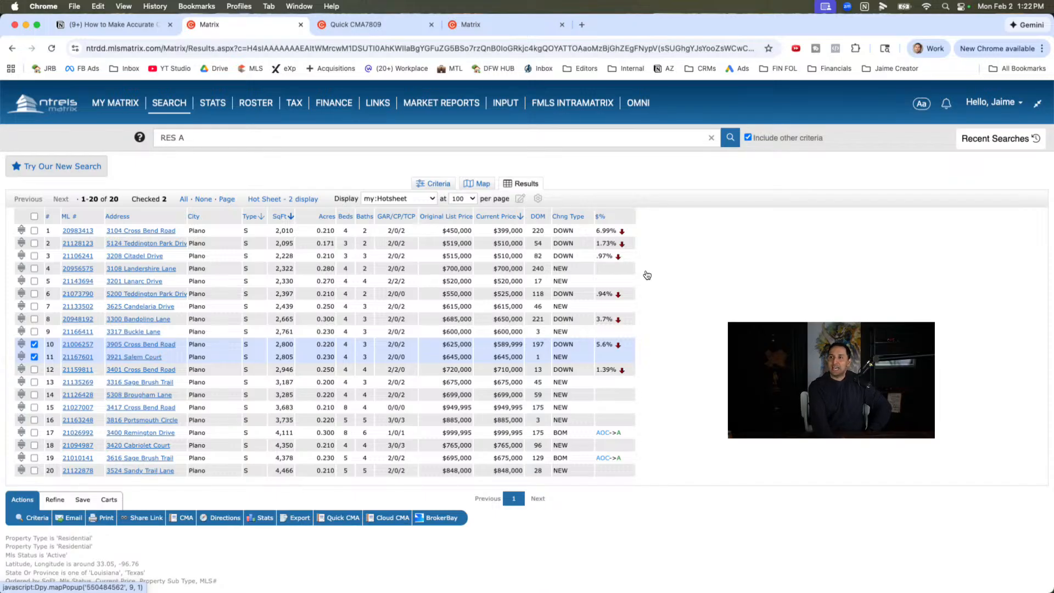
- Insert a Pool YN column into the results after the $% column
left_click(601, 217)
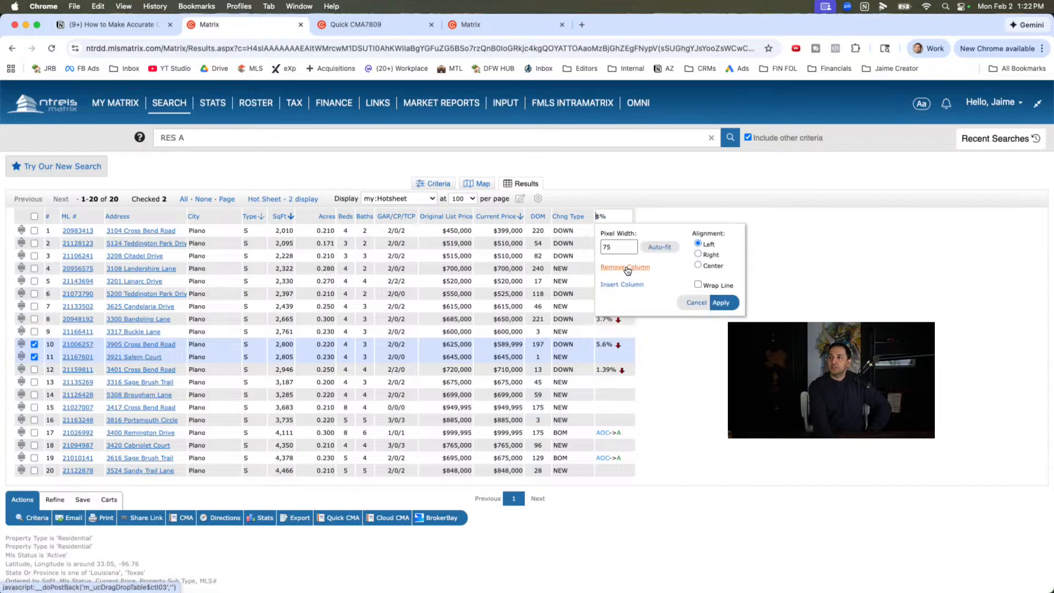
left_click(621, 284)
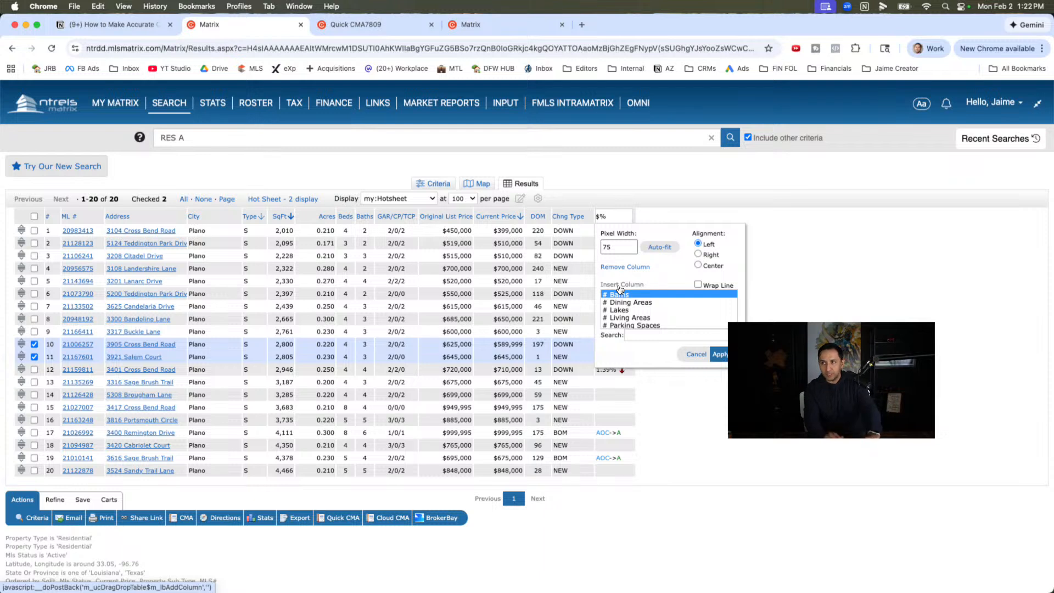
left_click(637, 333)
type("pool")
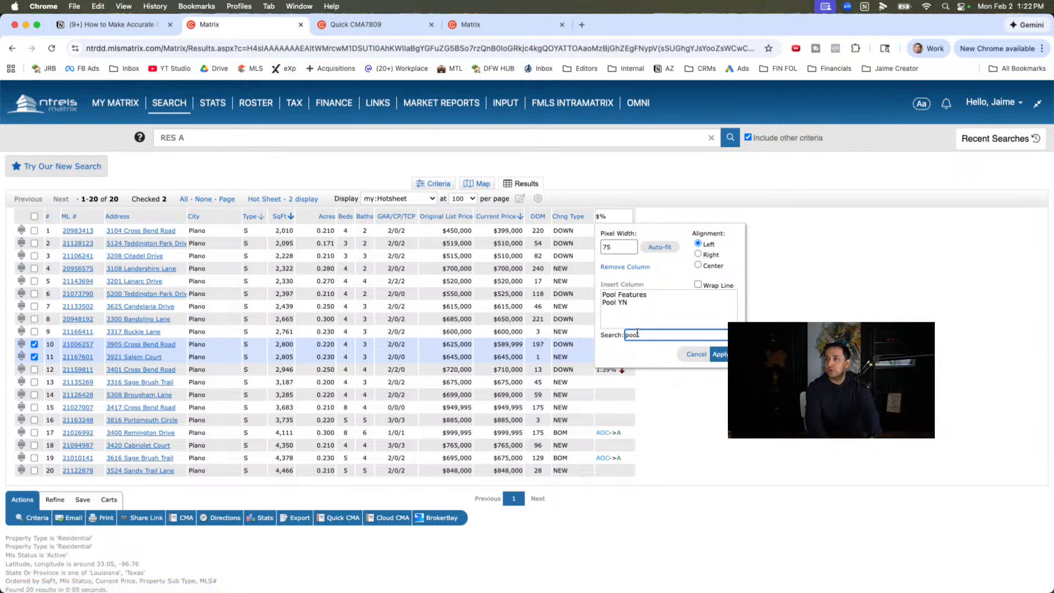
left_click(615, 302)
left_click(719, 354)
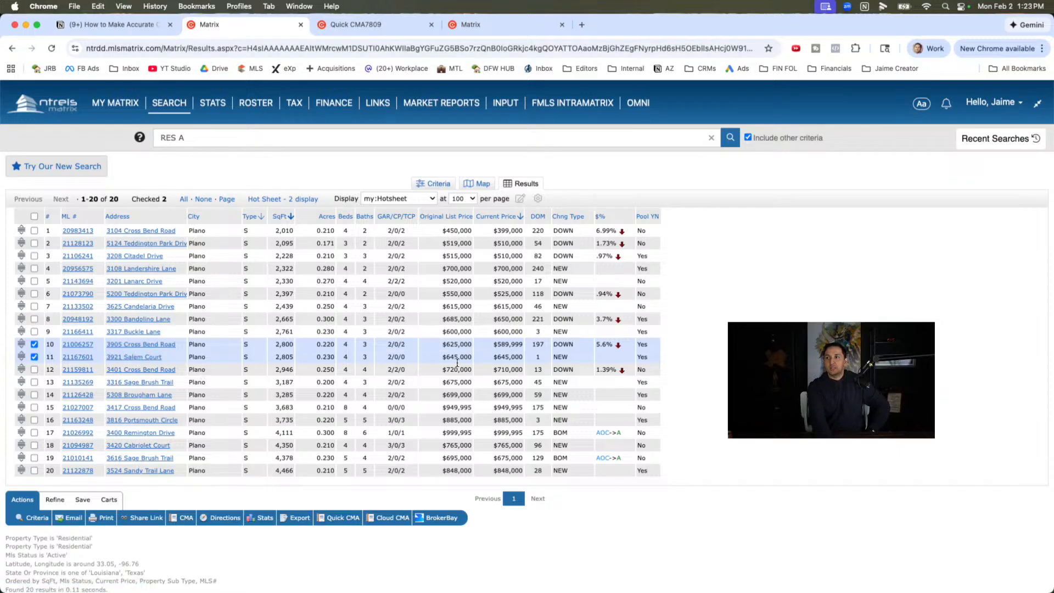
- Compare the current prices and days on market of the two checked active homes in rows 10 and 11
double_click(499, 356)
left_click(519, 344)
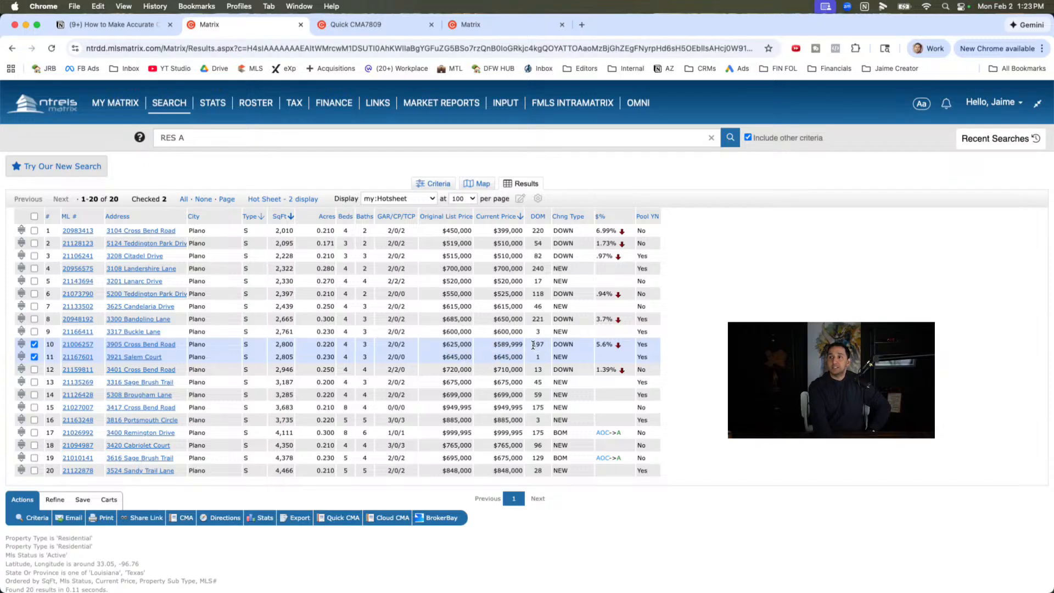
double_click(533, 345)
left_click_drag(490, 344, 526, 345)
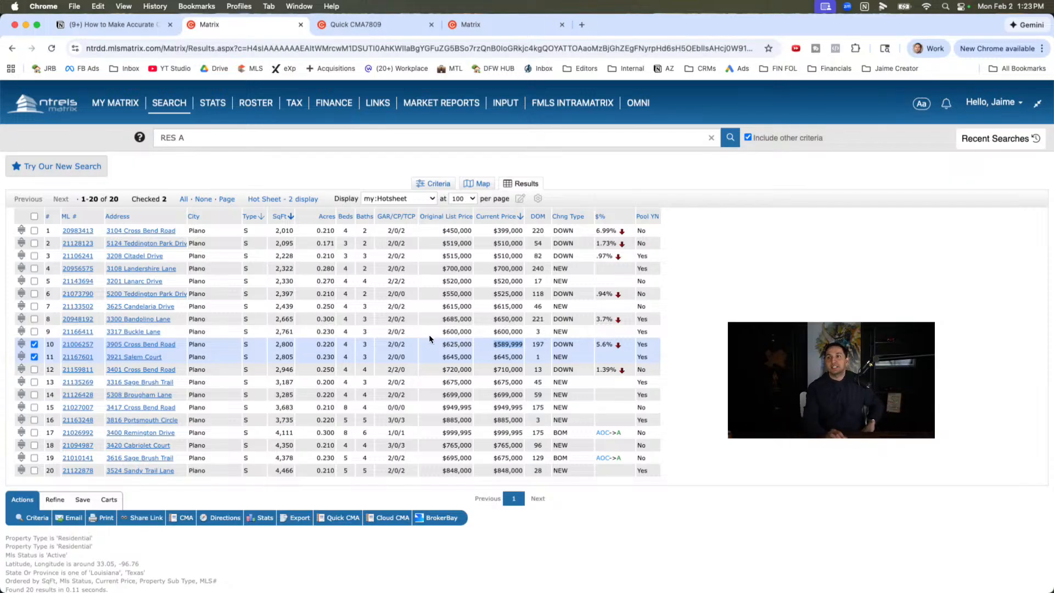
- Review the Price current competition notes and the Quick CMA report of closed sales, and return to the active results in Matrix
left_click(118, 25)
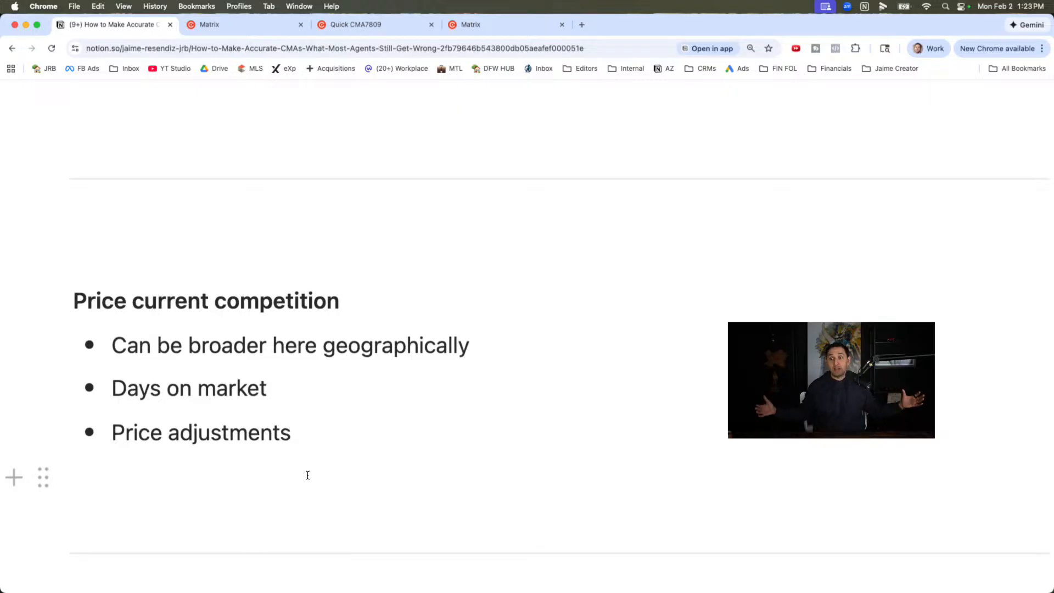
left_click(356, 25)
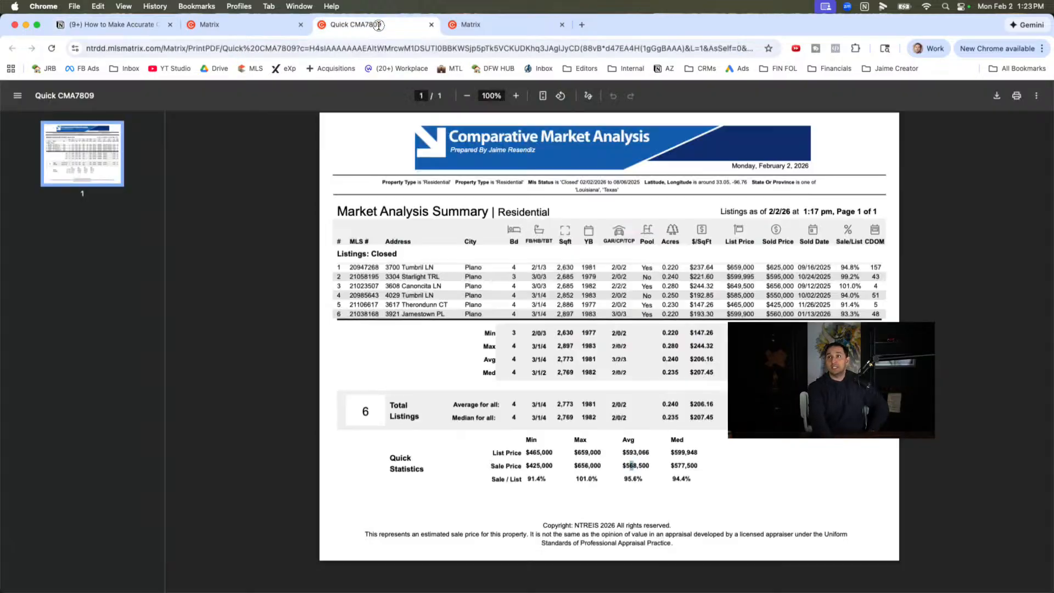
left_click(209, 24)
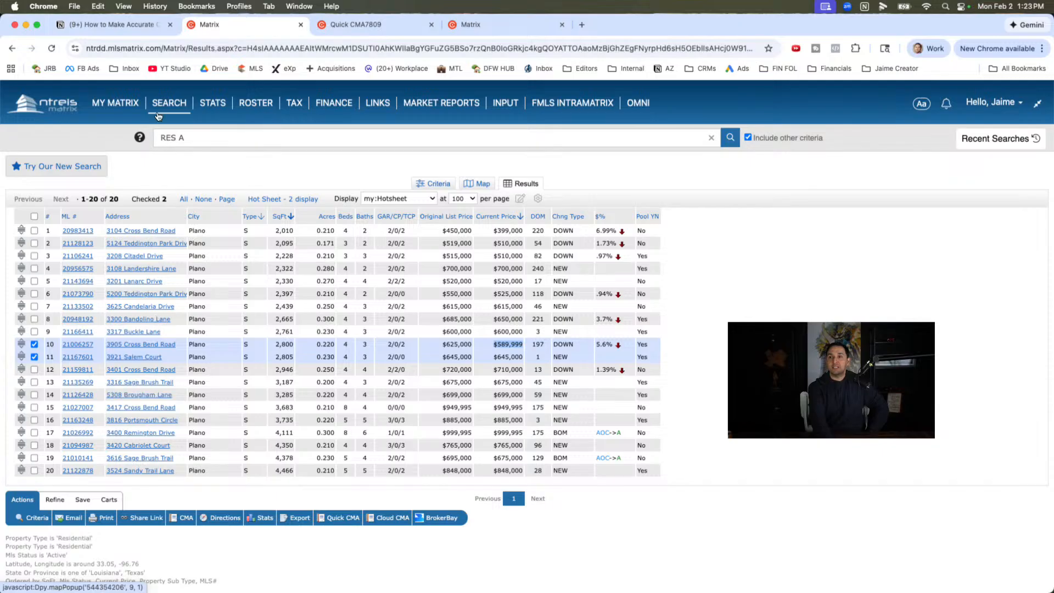
- Examine the active listings on the map together with the wider area surrounding the drawn neighborhood boundary
left_click(466, 184)
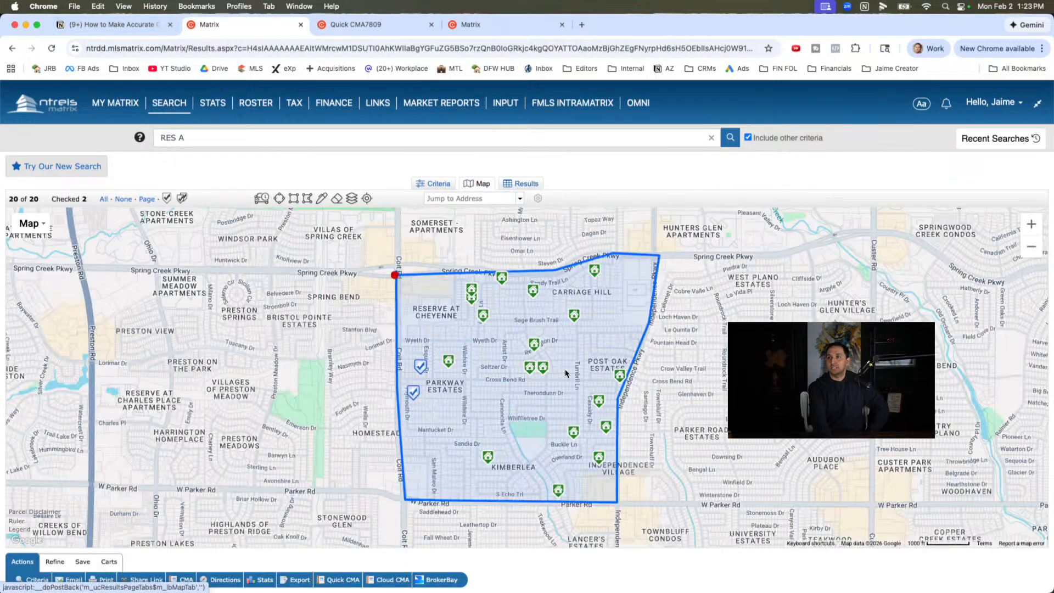
left_click(1031, 247)
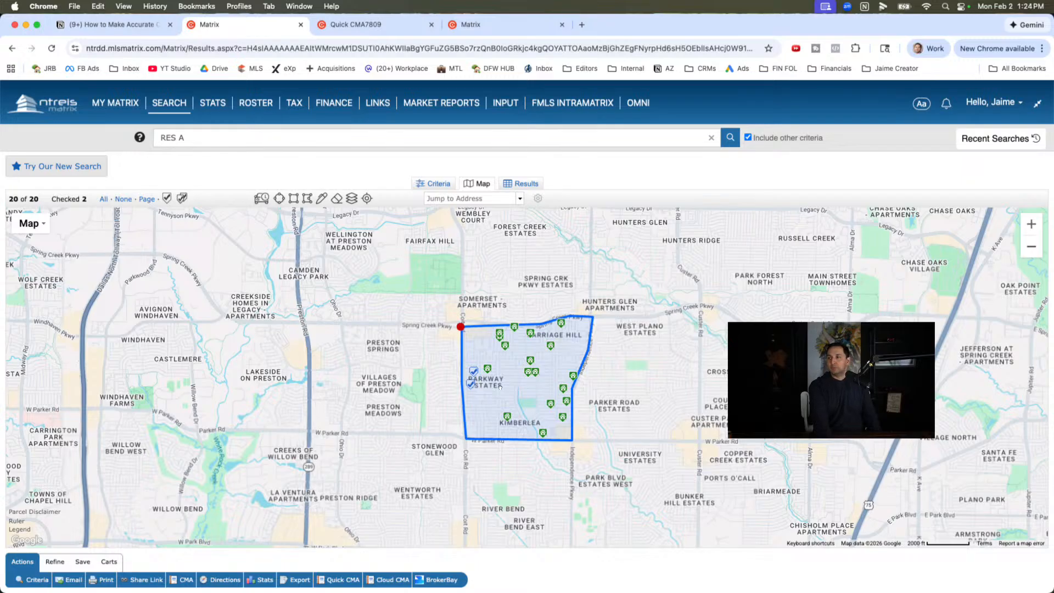
mouse_move(550, 407)
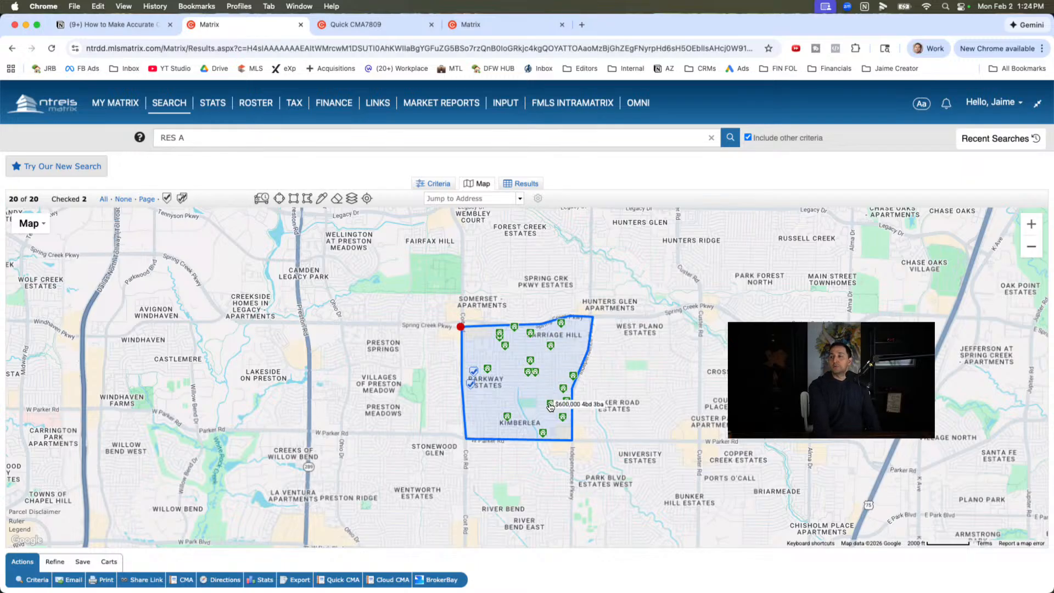
left_click_drag(491, 212, 491, 246)
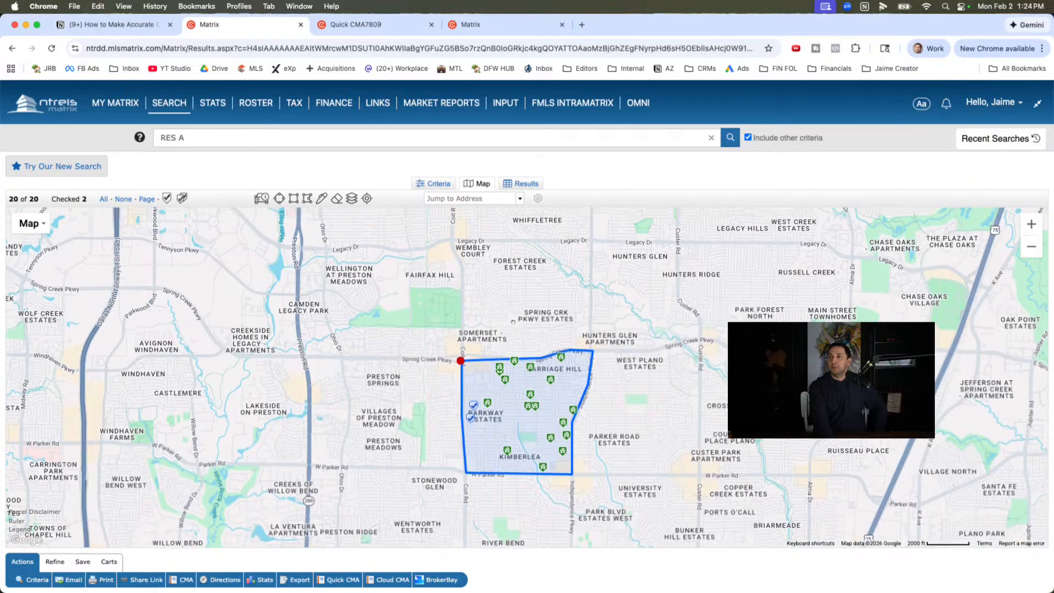
left_click_drag(502, 337, 502, 252)
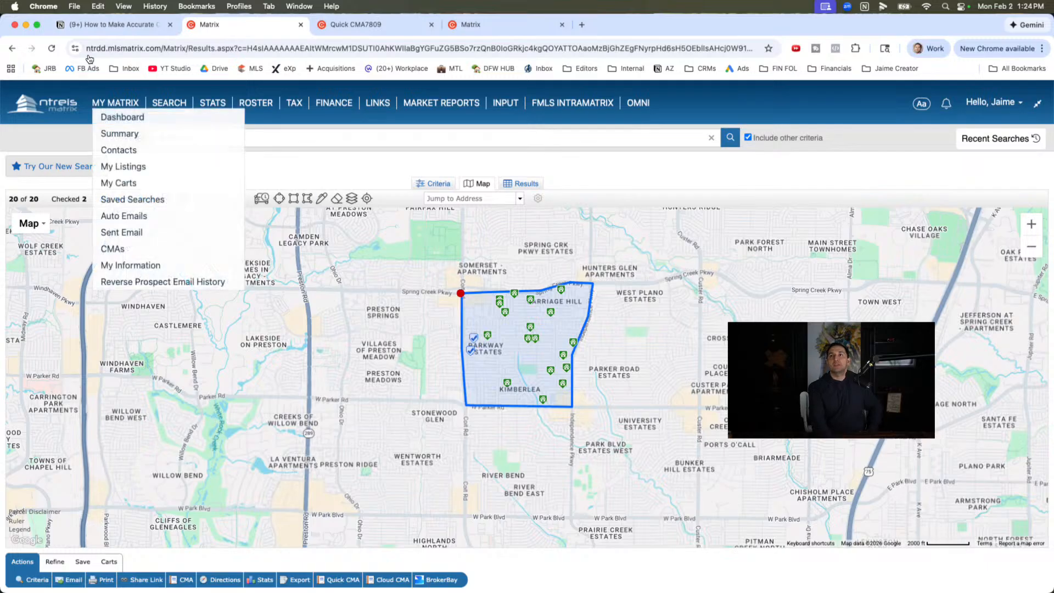
- Switch to the Notion notes and review the Price current competition points on geography, days on market and price adjustments
left_click(112, 25)
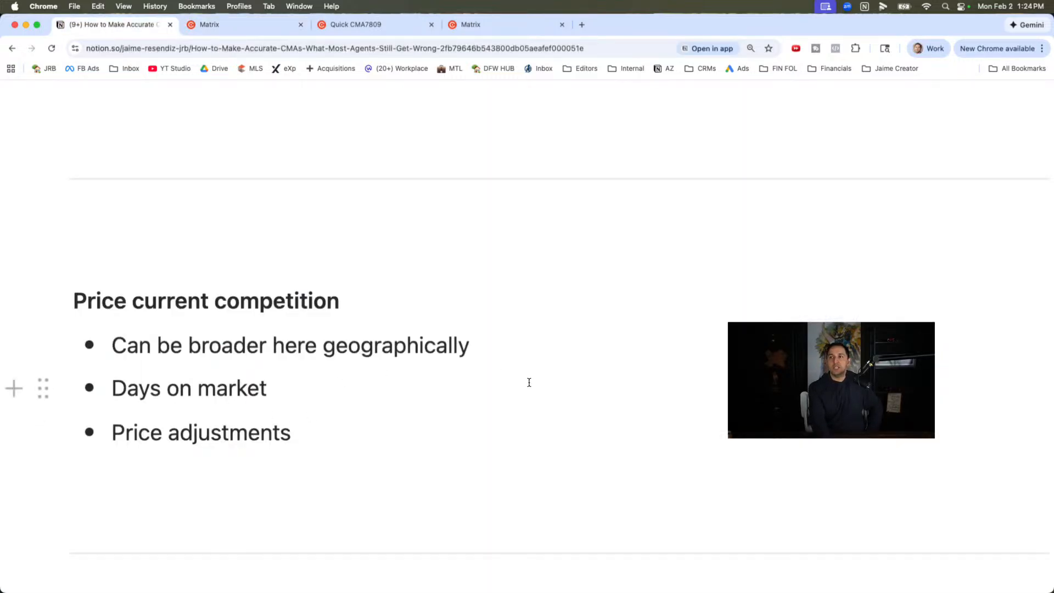
left_click(498, 356)
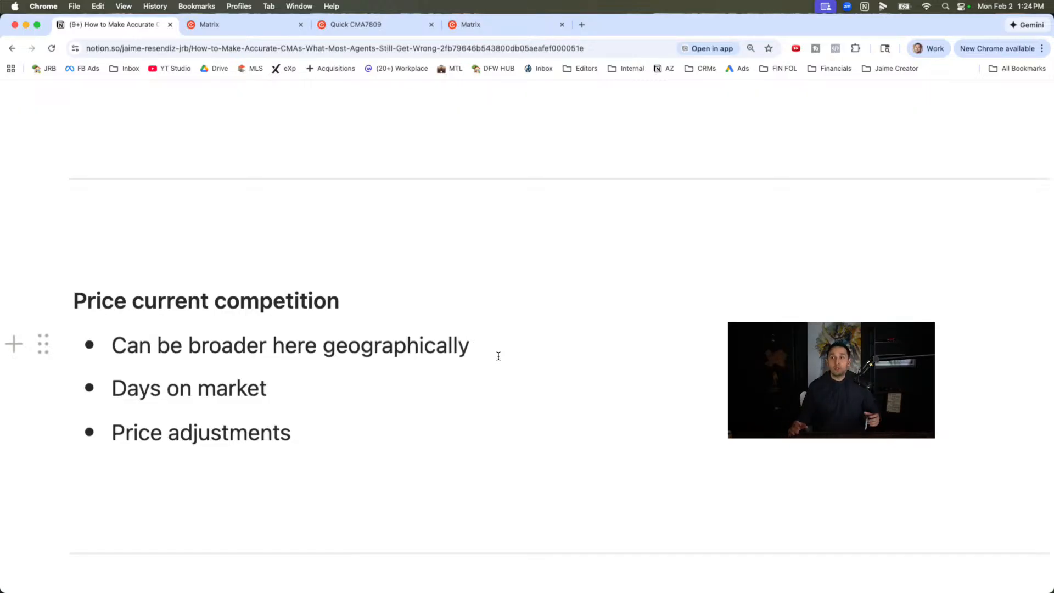
left_click(336, 383)
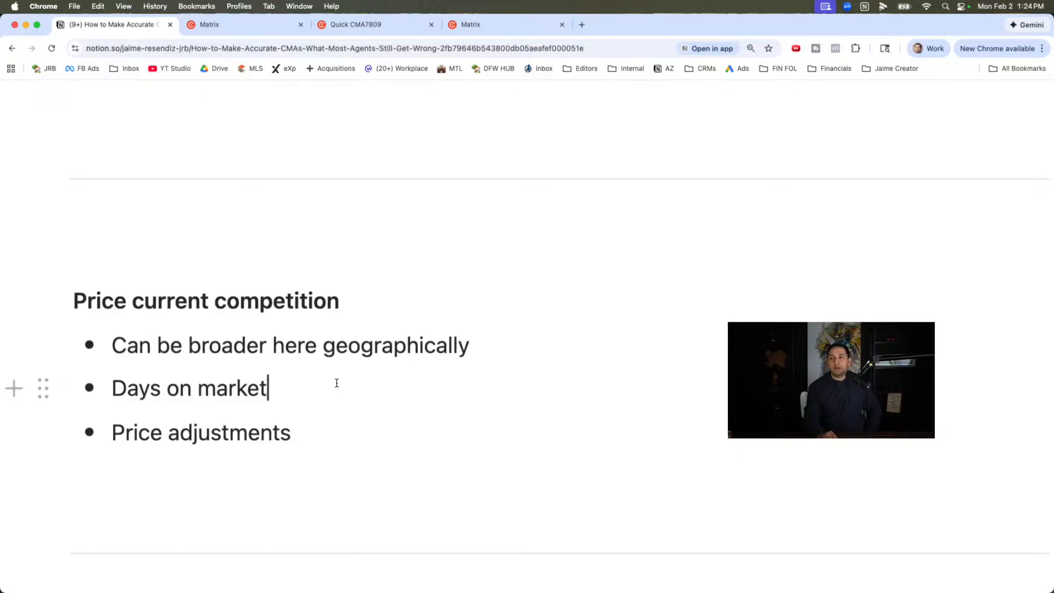
scroll(336, 383, "down", 1)
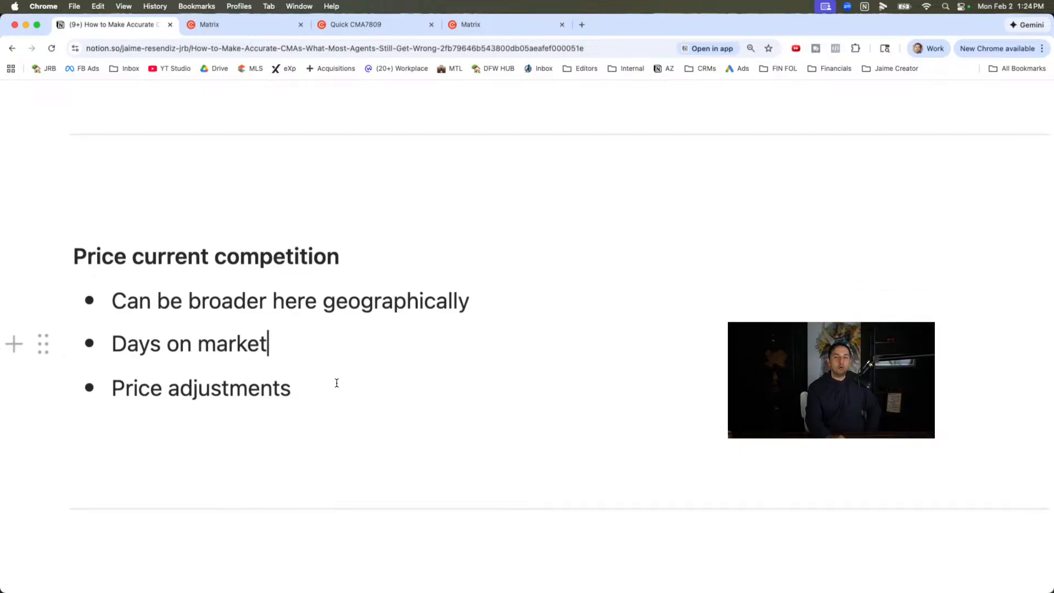
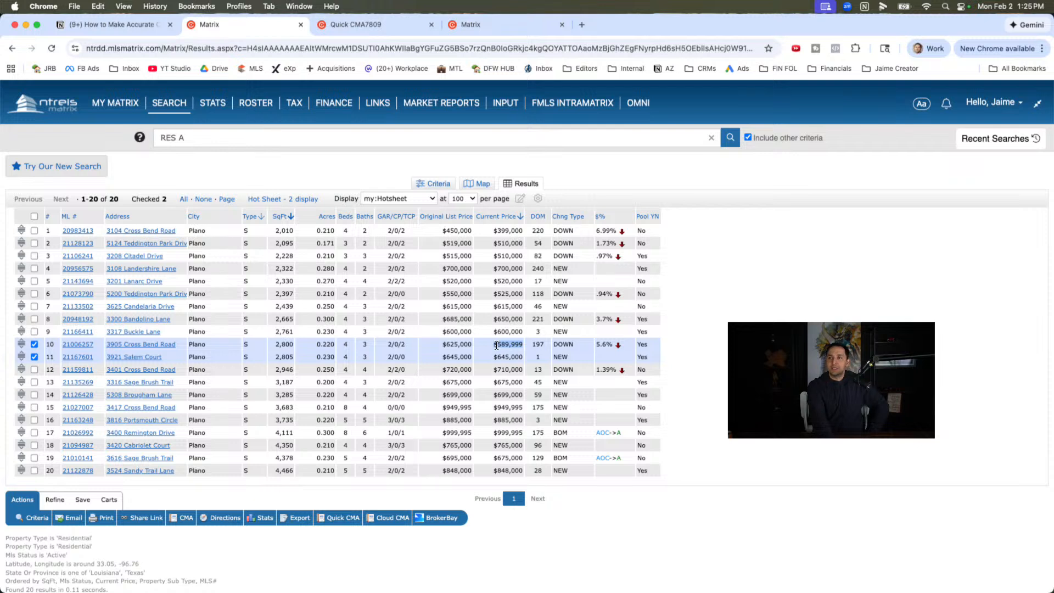
left_click_drag(492, 357, 526, 361)
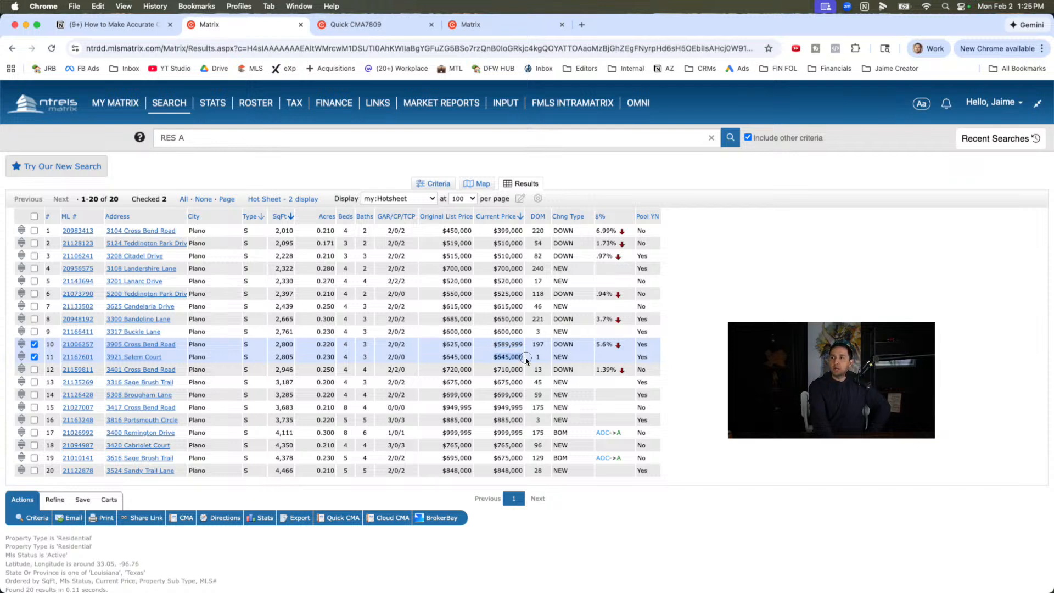
left_click(499, 346)
triple_click(512, 345)
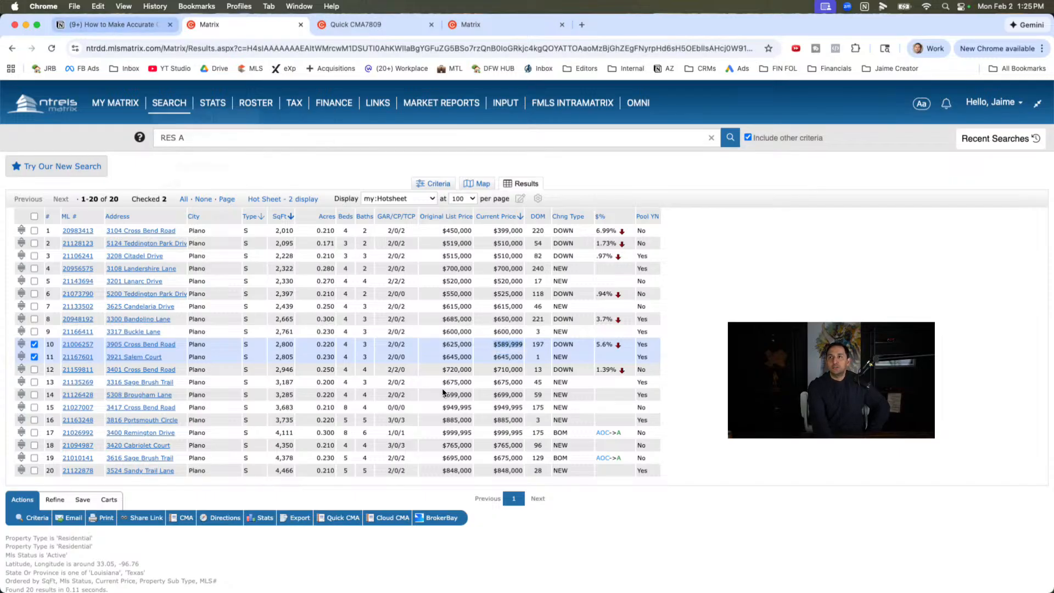
- Switch to the Notion notes and review the Price real estate market trend point on similar homes sold 6 versus 12 months ago
left_click(108, 25)
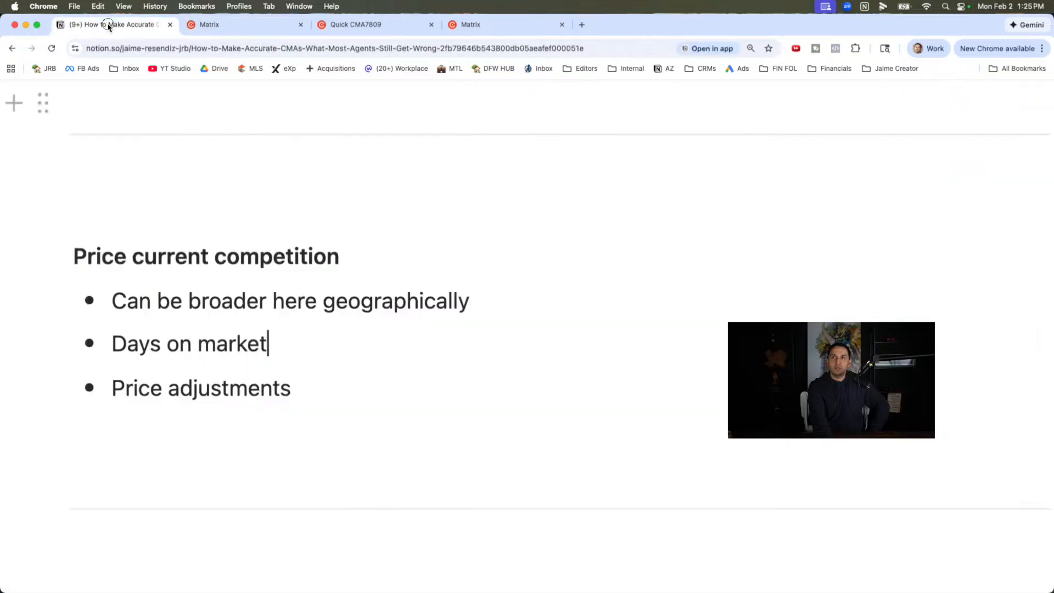
scroll(400, 376, "up", 1)
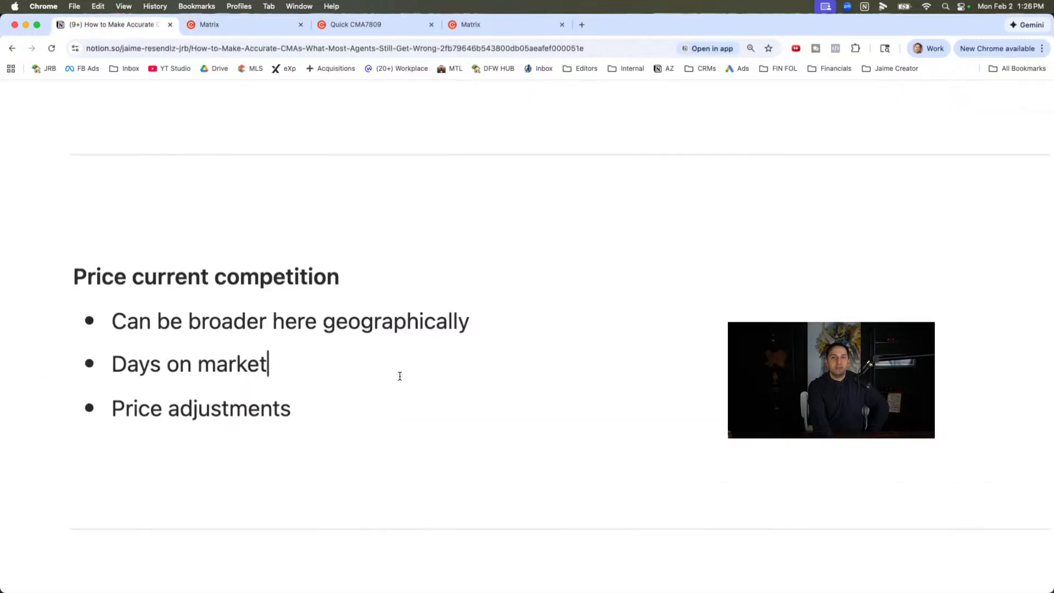
scroll(400, 376, "down", 5)
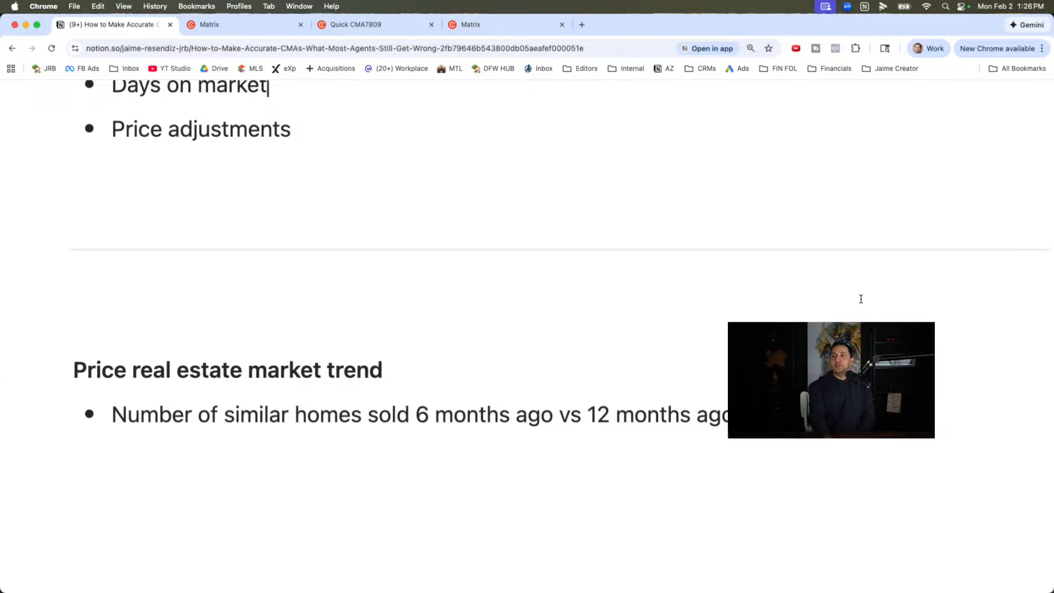
triple_click(475, 416)
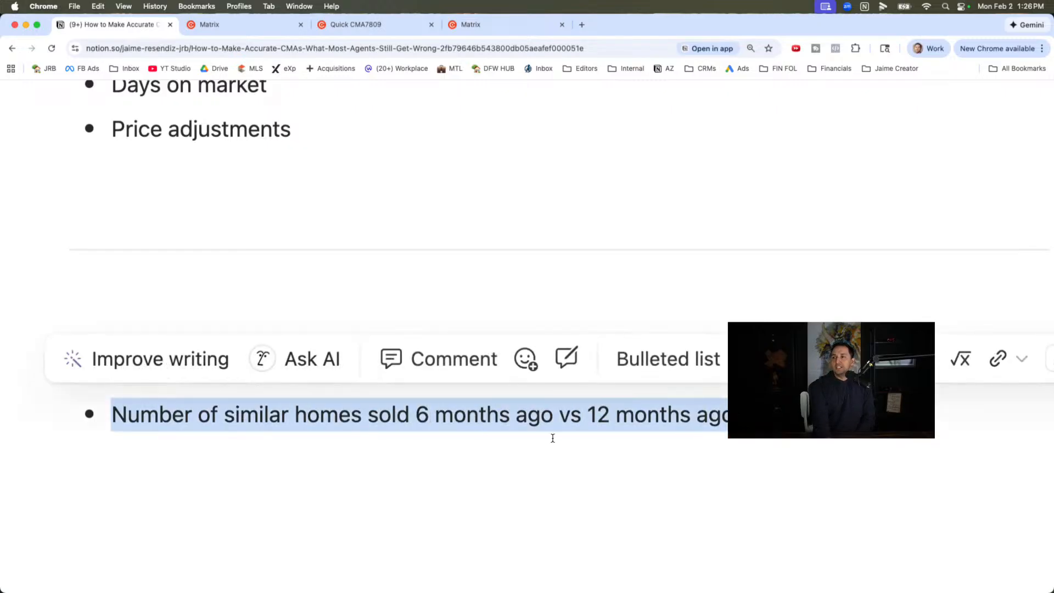
left_click(616, 432)
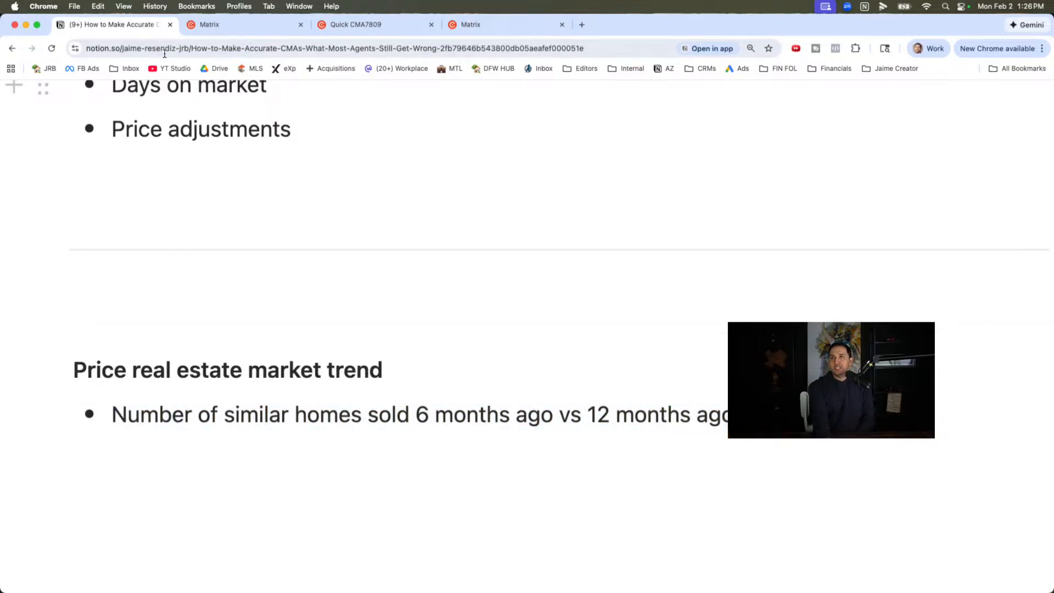
- Return to the active-listing search in Matrix and set its Total Sqft criterion to 2600-3100
left_click(221, 25)
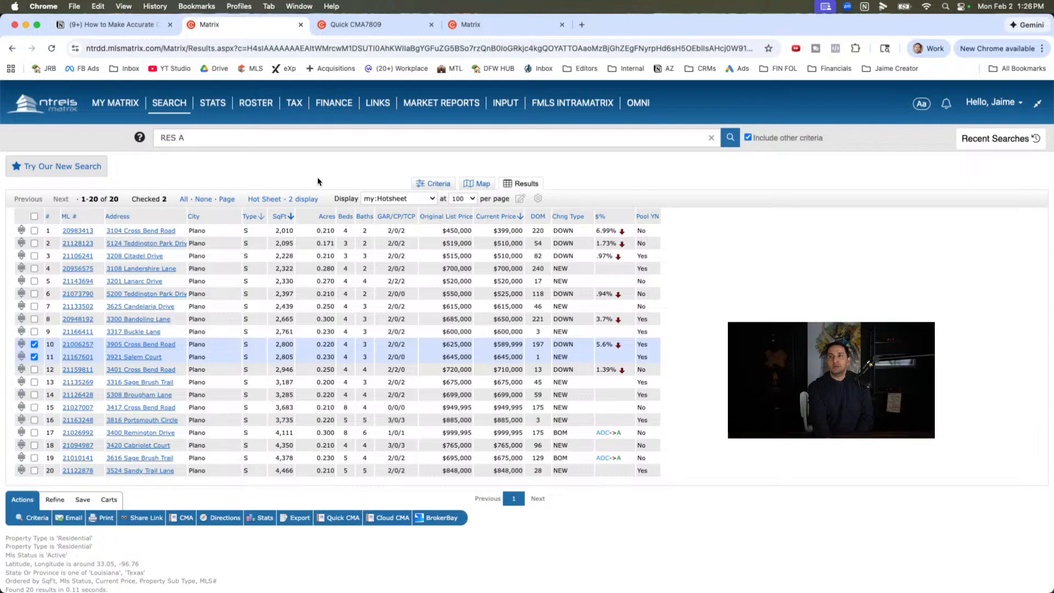
left_click(431, 184)
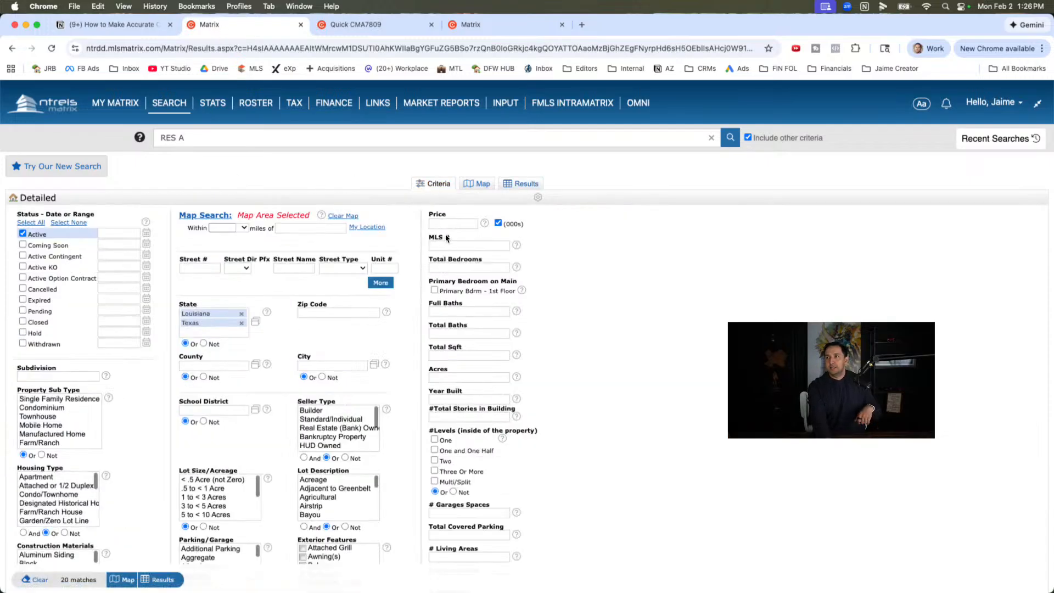
left_click(451, 356)
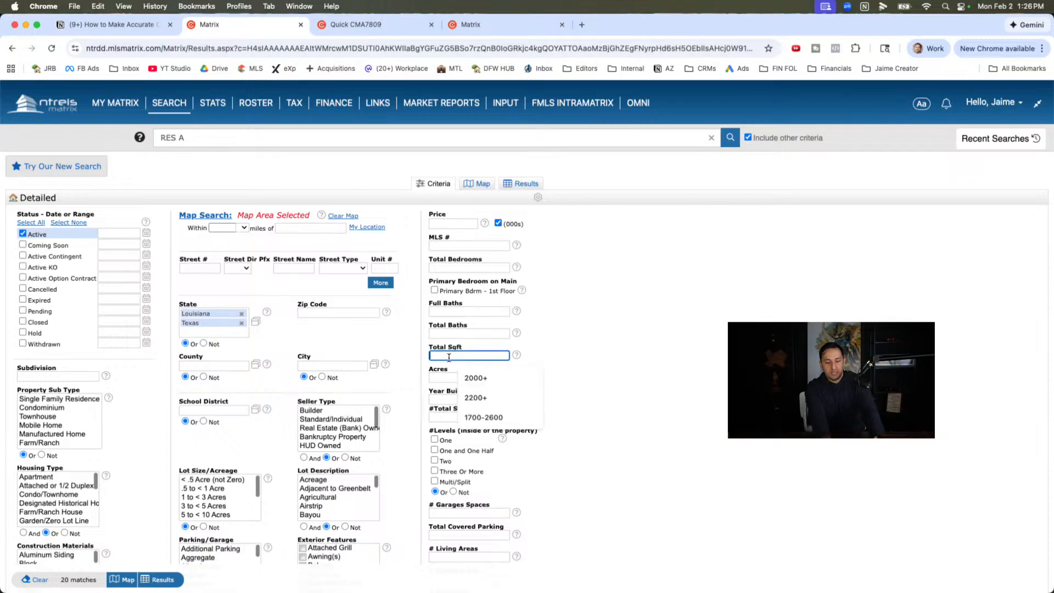
type("2800")
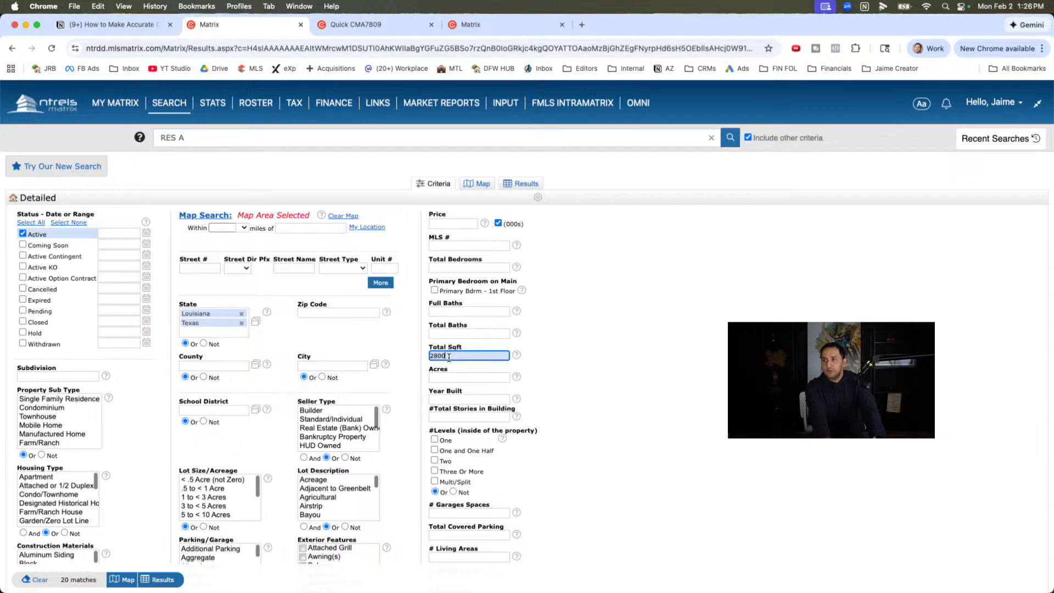
key("BackSpace")
type("600-3100")
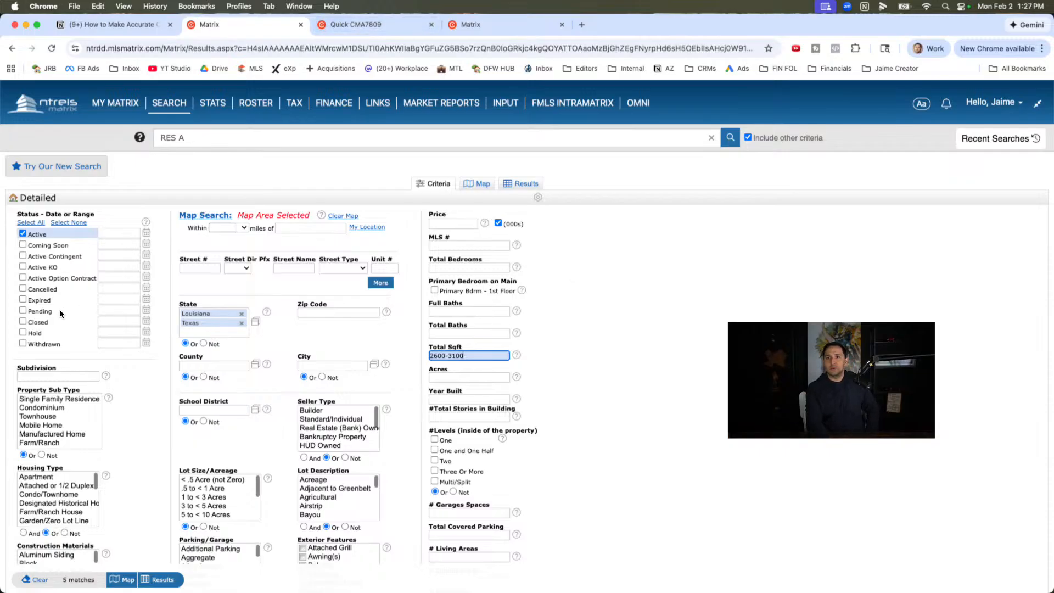
- Restrict the search status to Closed only, within 0-180 days, and list the matching sales
left_click(22, 322)
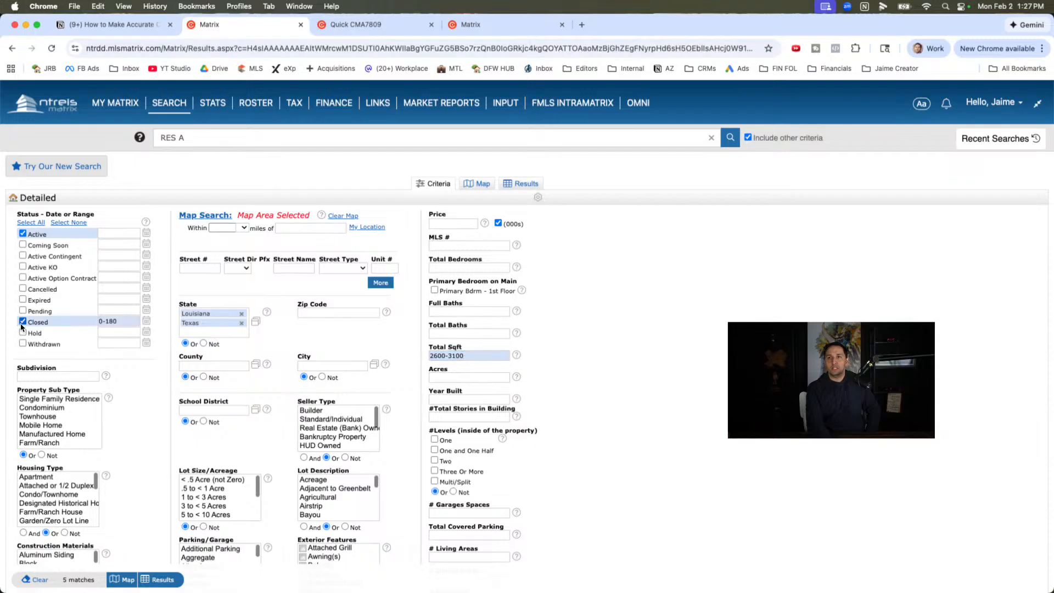
left_click(22, 233)
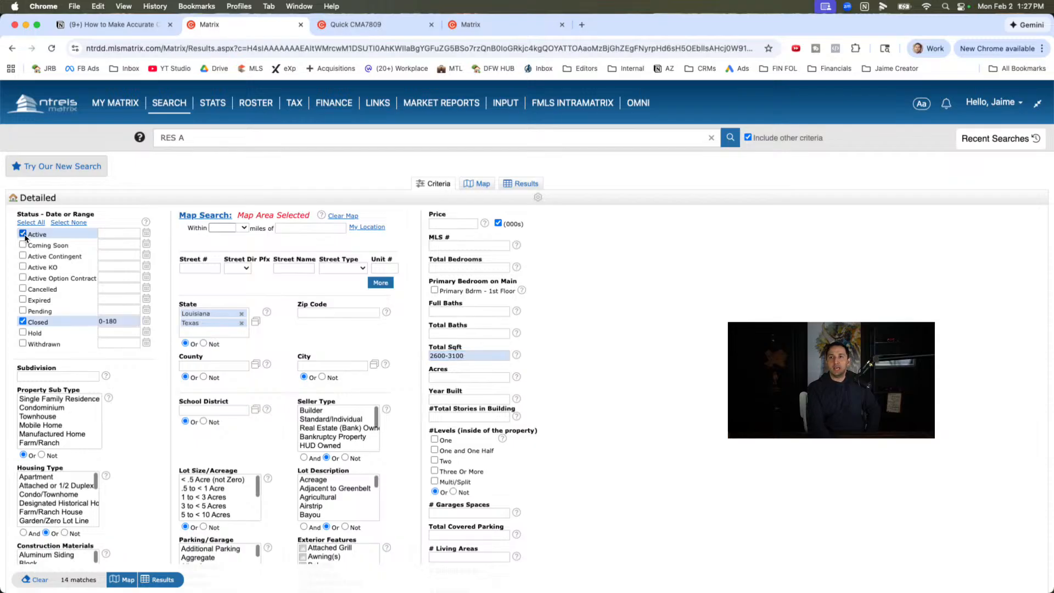
left_click(125, 322)
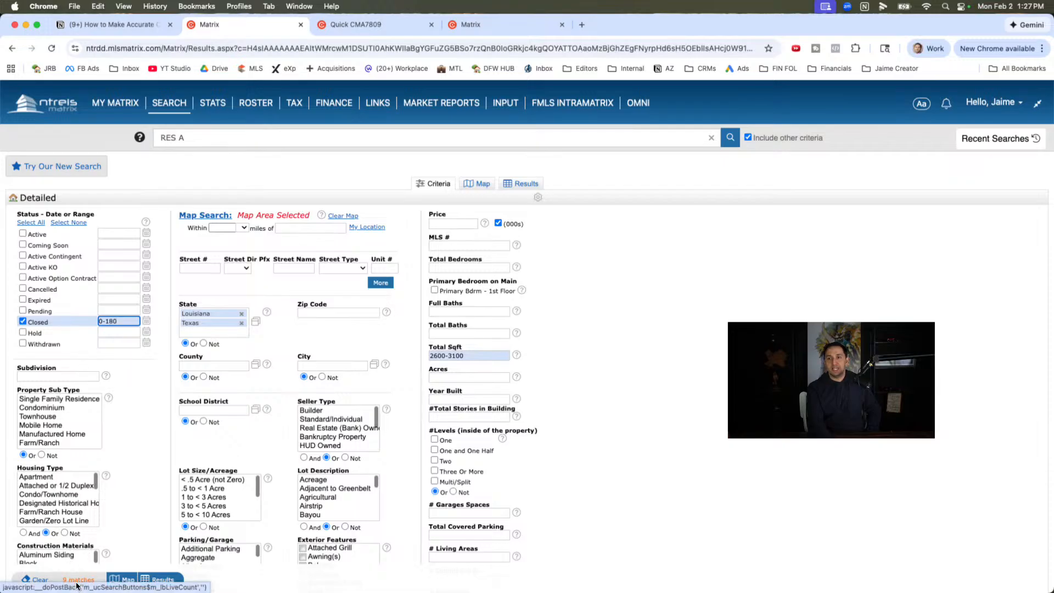
left_click(522, 189)
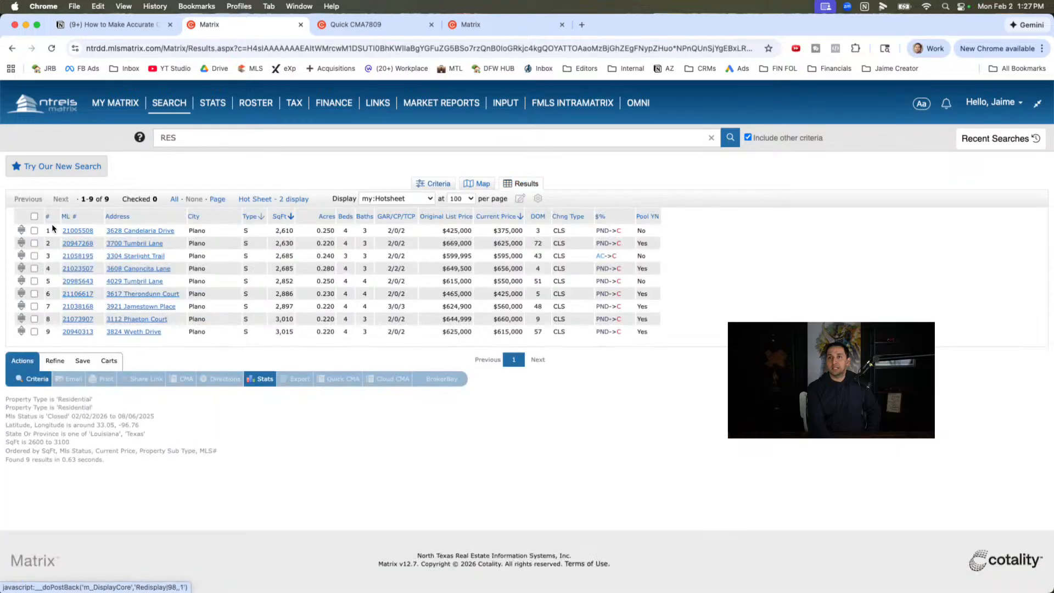
- Select all the closed sales in the results and generate their tabular statistics
left_click(34, 216)
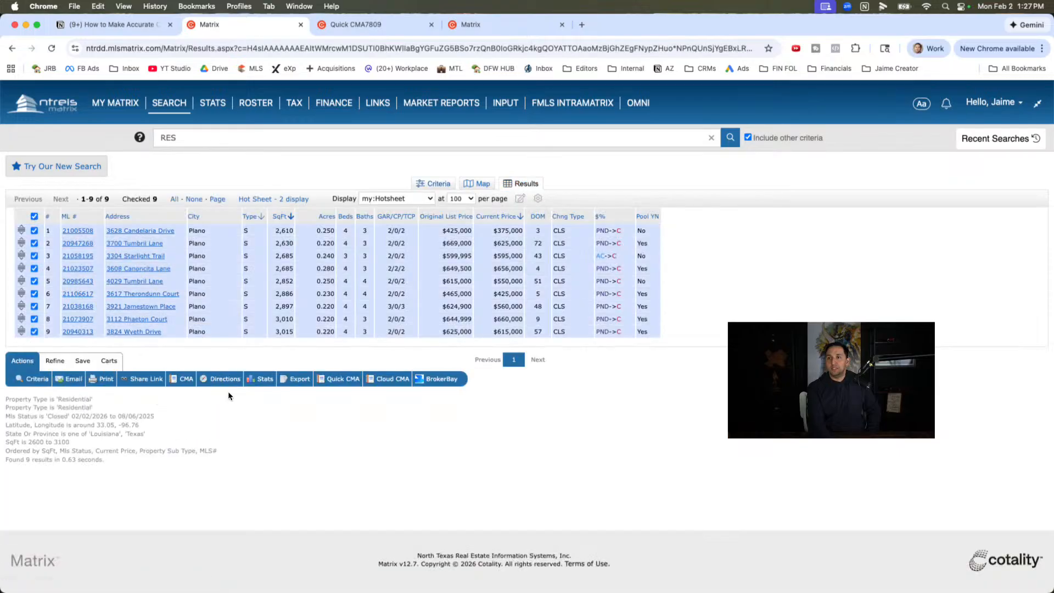
mouse_move(269, 376)
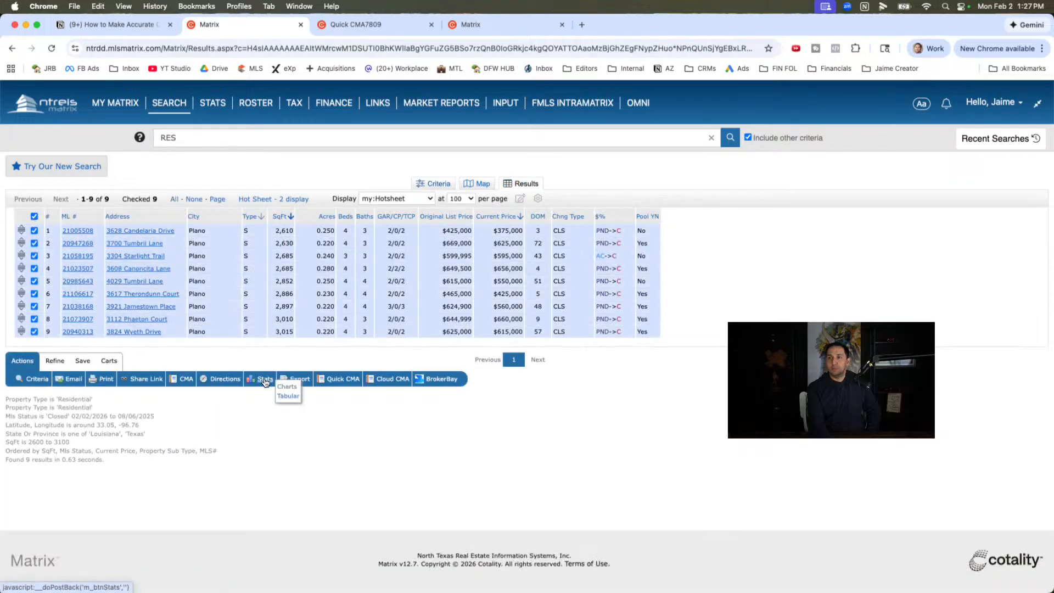
left_click(287, 396)
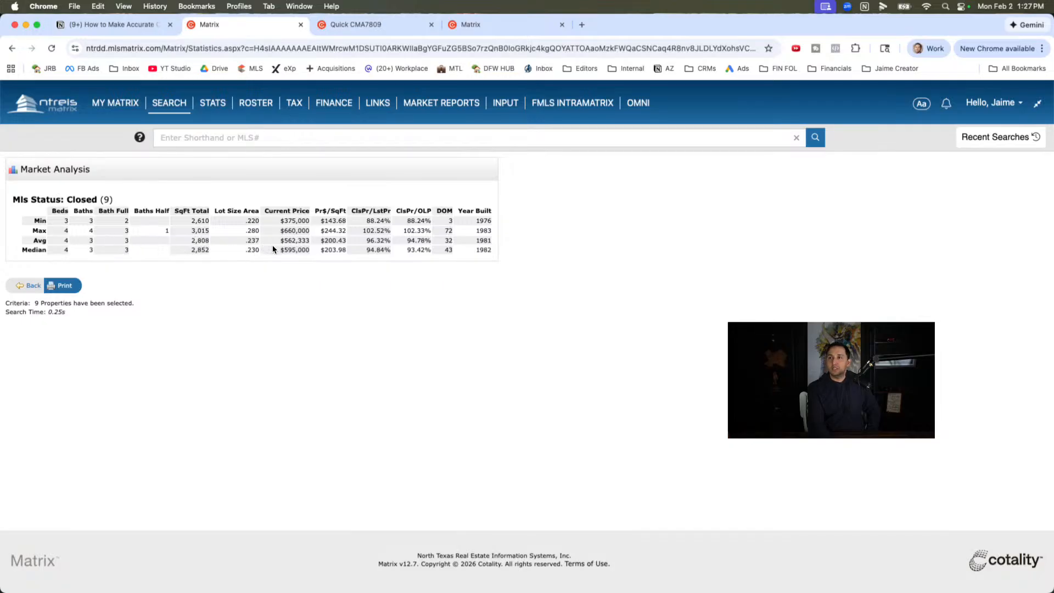
- Examine the average current price, close-to-list and close-to-original-list price ratios, and days on market in the Market Analysis table
left_click_drag(278, 241, 323, 241)
left_click(322, 248)
left_click_drag(357, 245, 400, 245)
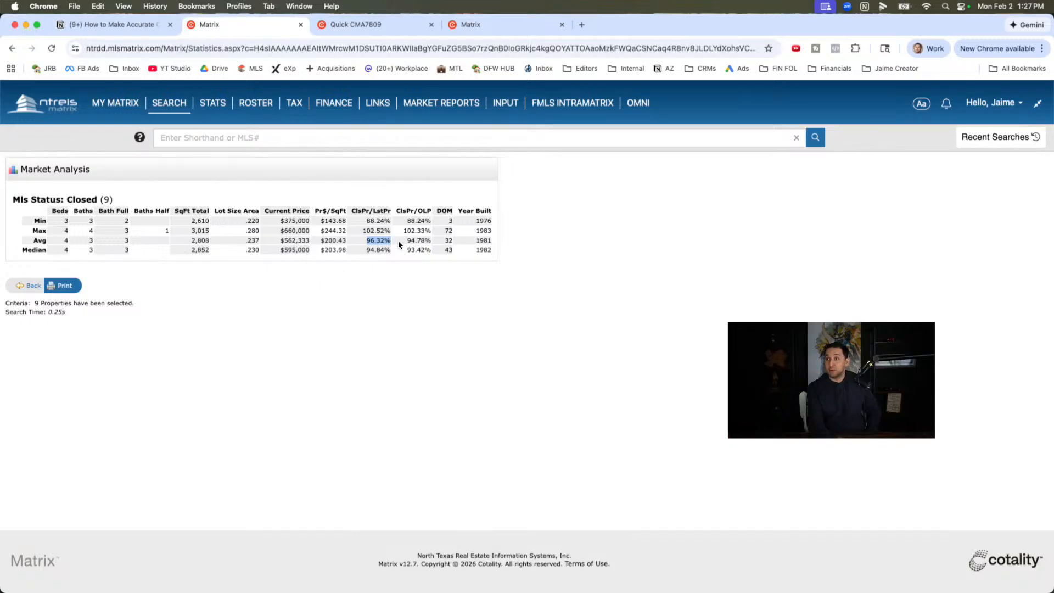
left_click_drag(400, 244, 453, 247)
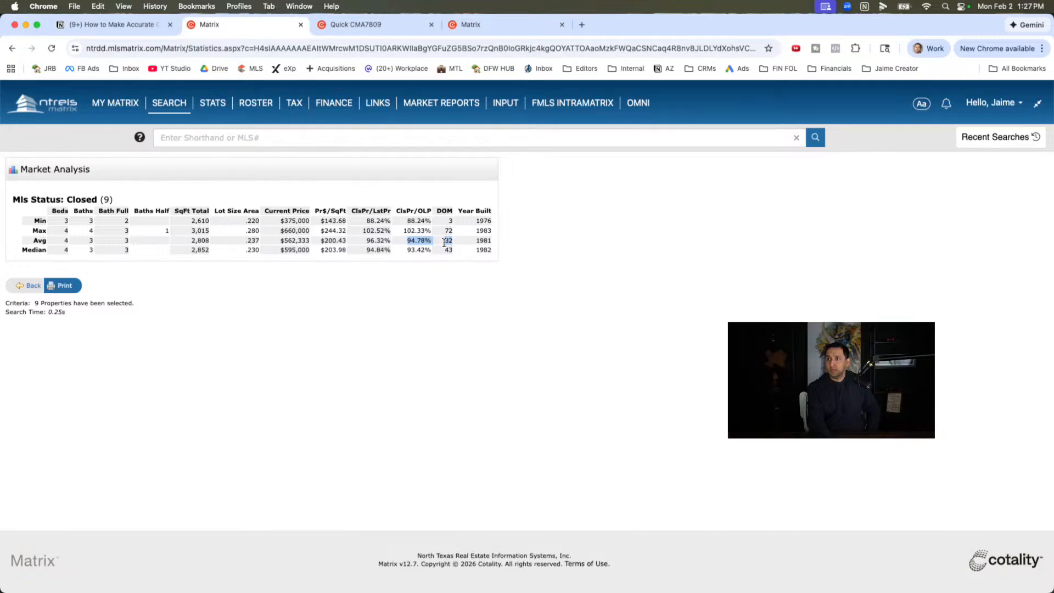
left_click_drag(402, 209, 453, 209)
left_click(413, 247)
left_click(412, 238)
left_click_drag(407, 239, 437, 248)
left_click(412, 241)
left_click(448, 241)
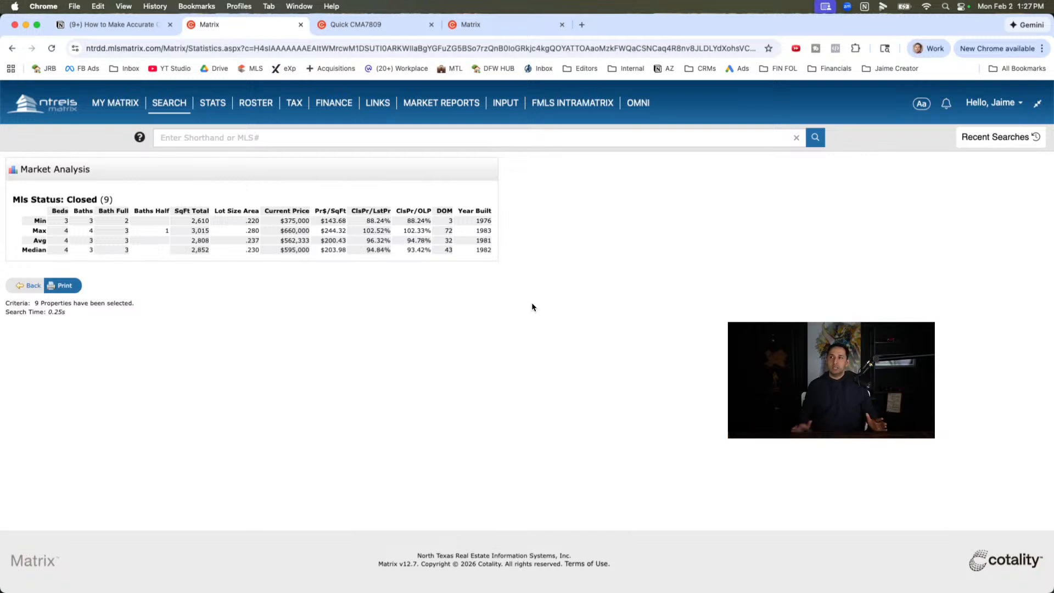
double_click(446, 242)
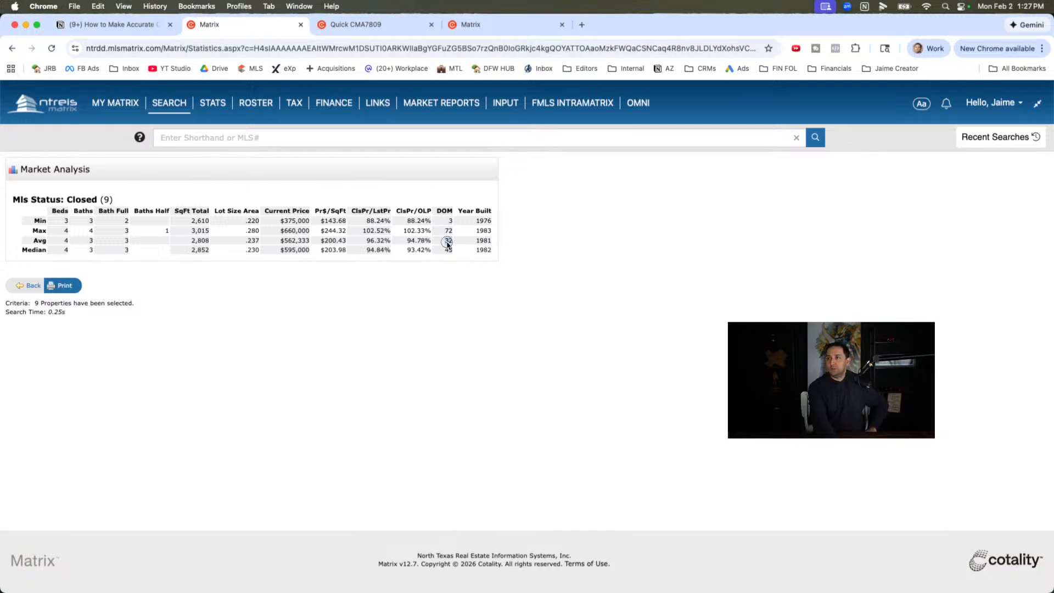
left_click_drag(409, 242, 444, 242)
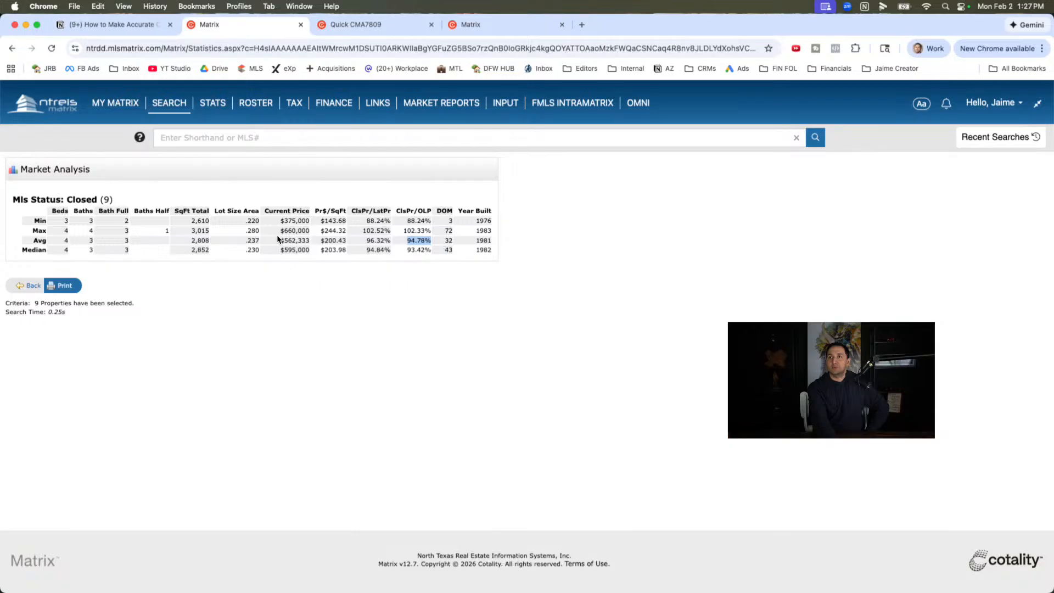
left_click_drag(279, 240, 311, 242)
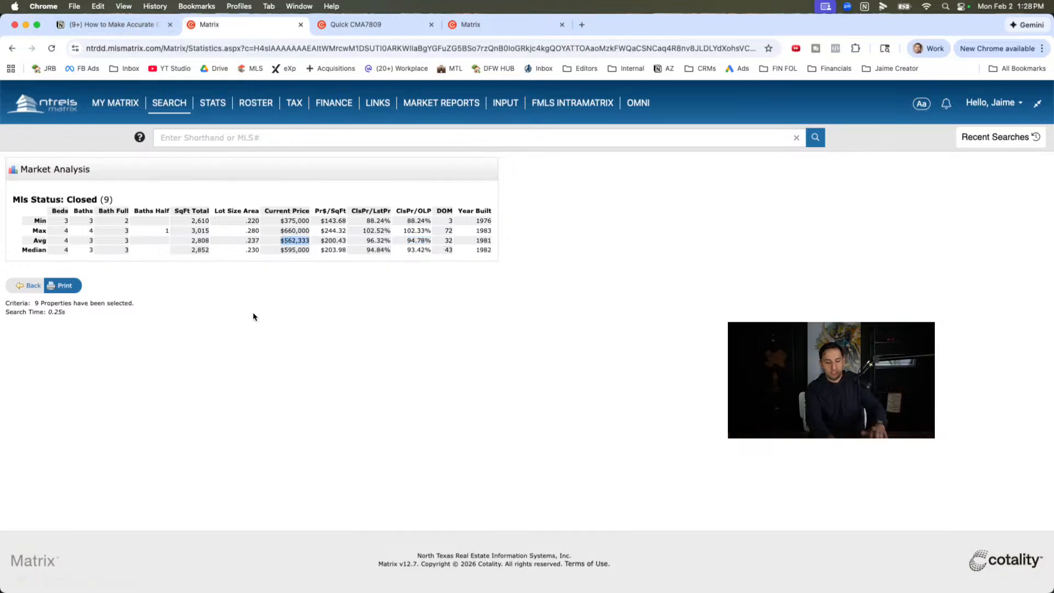
- Capture a screenshot of the Market Analysis table for the closed sales and return to the results list
key("super+shift+4")
left_click_drag(3, 143, 537, 262)
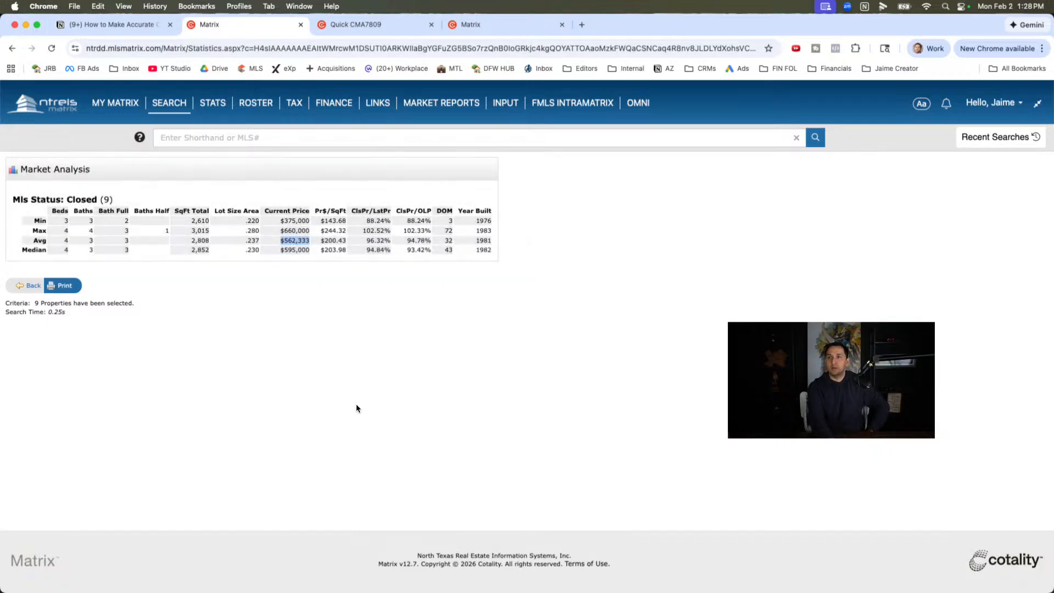
left_click(30, 285)
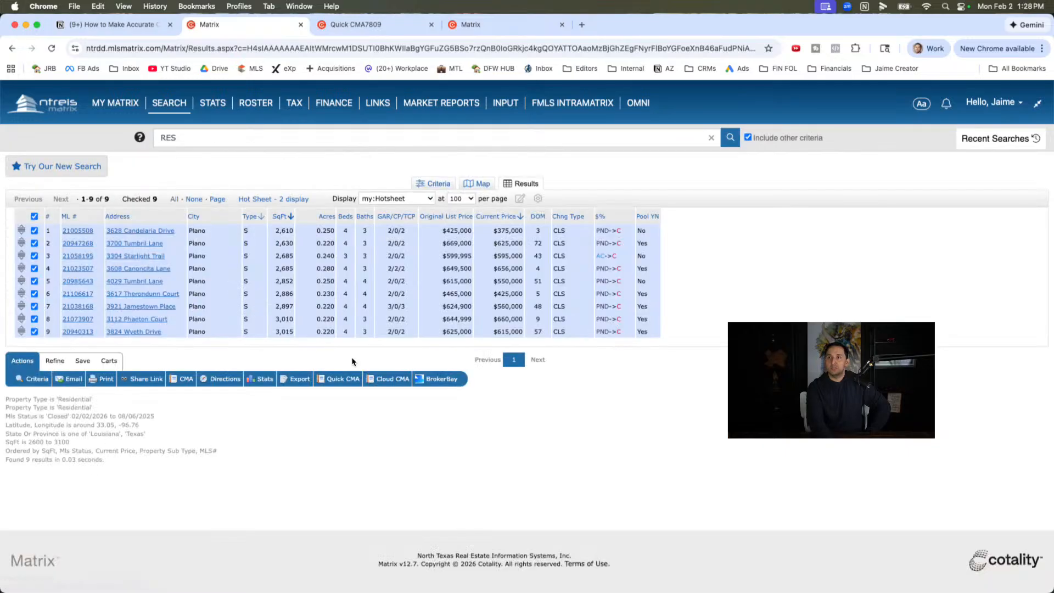
- Reopen the search criteria and set the Closed status range to 180-365 days
left_click(435, 183)
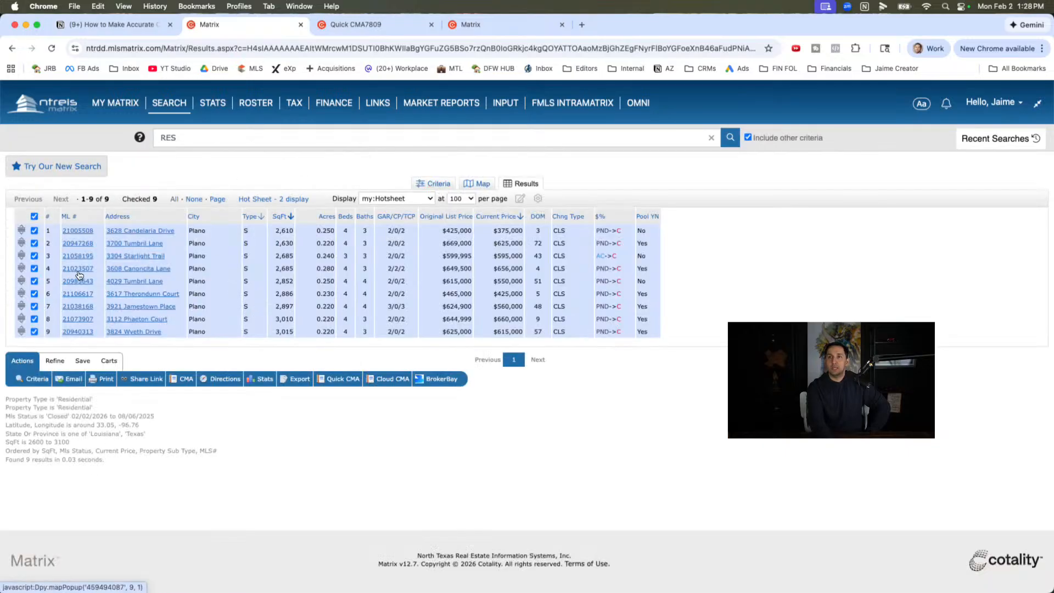
left_click(112, 322)
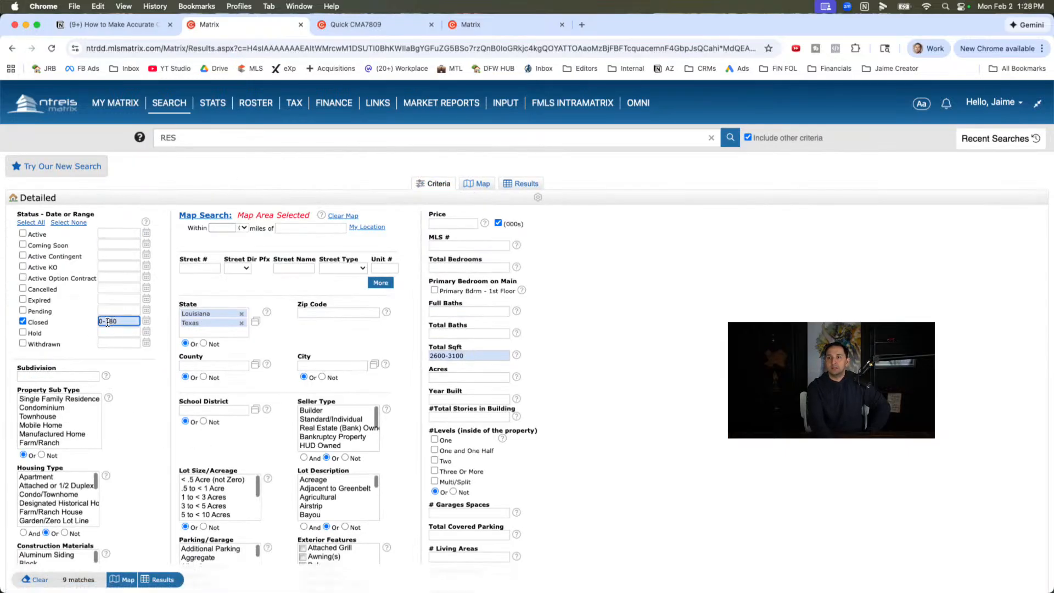
key("BackSpace")
key("BackSpace")
key("BackSpace")
type("1")
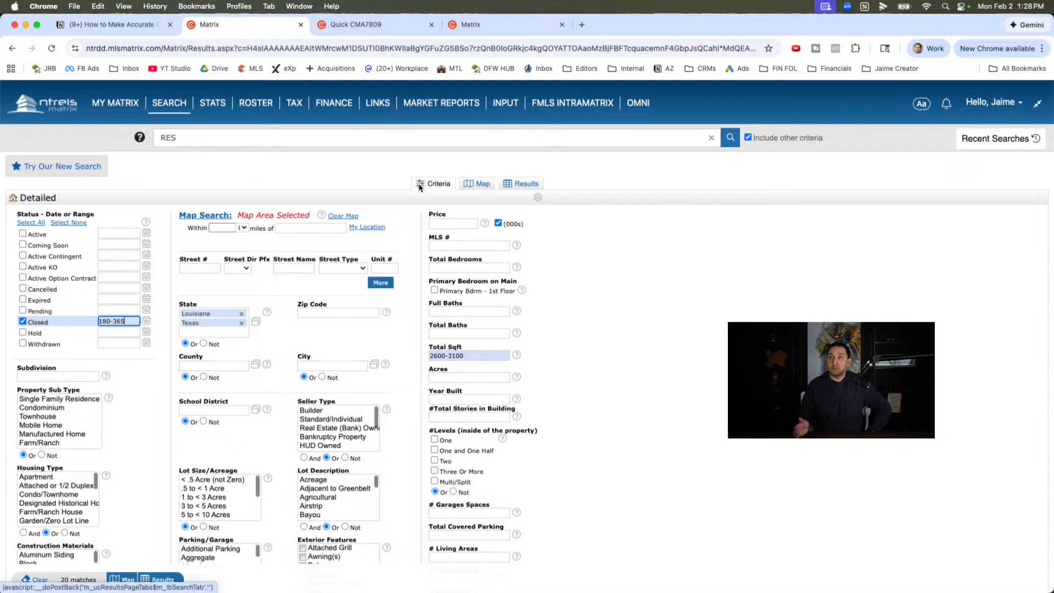
- View the 180-365 day closed sales on the map and in the results list, and select all of them
left_click(479, 184)
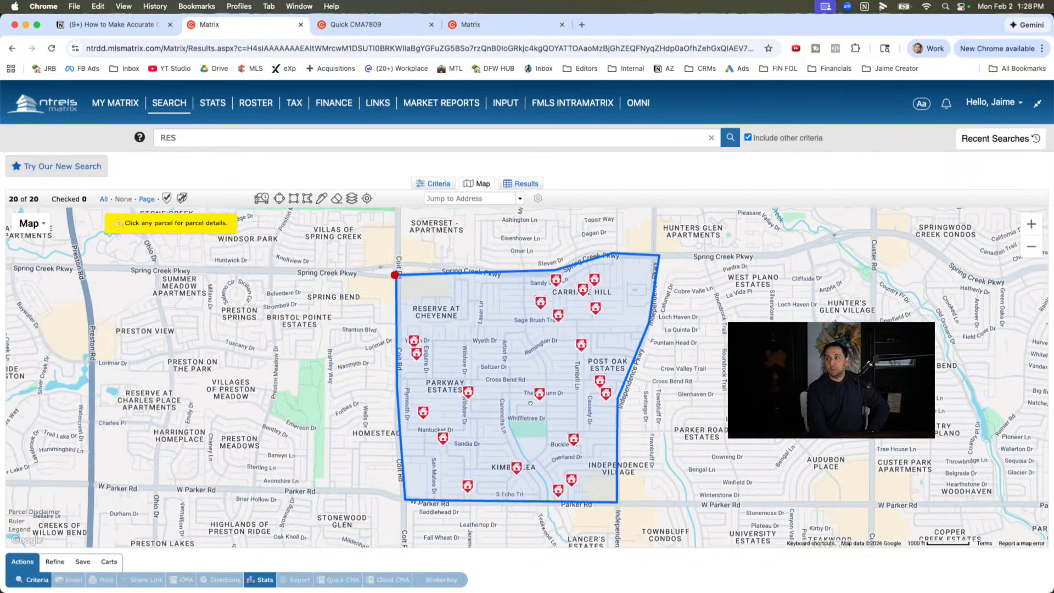
left_click(519, 185)
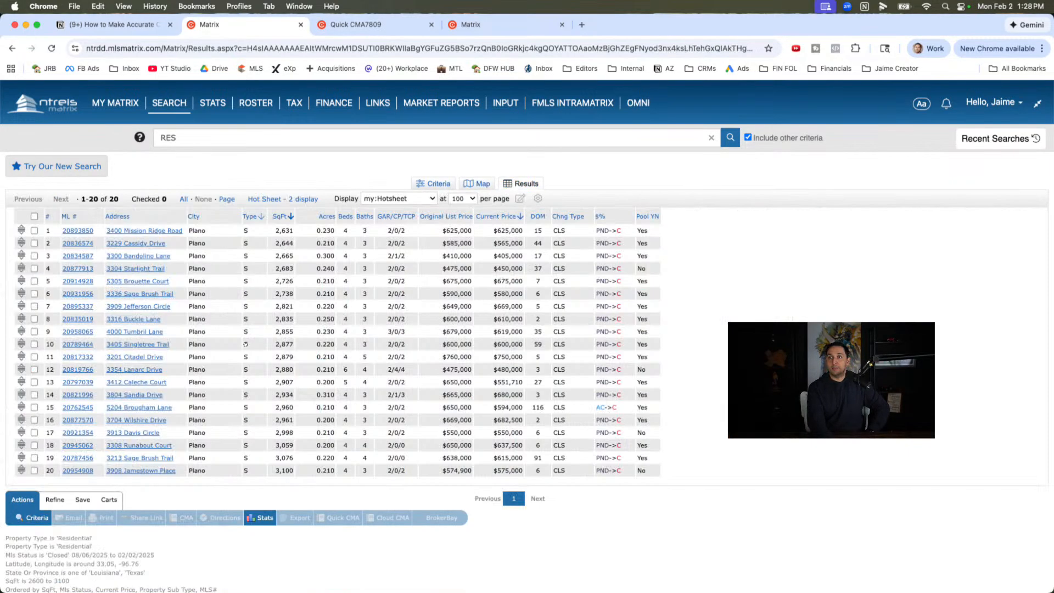
left_click(35, 217)
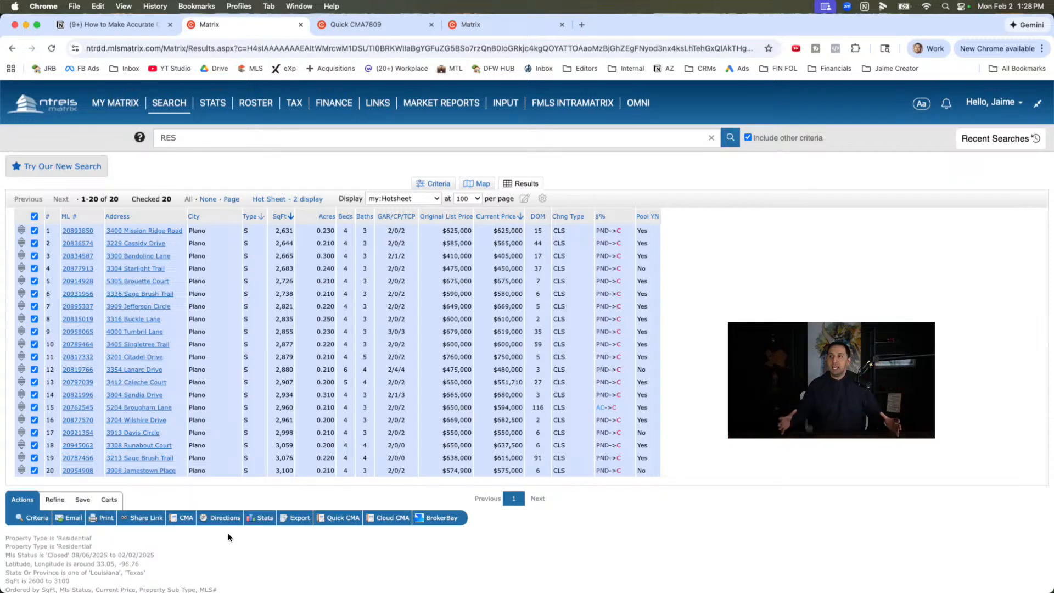
left_click(478, 183)
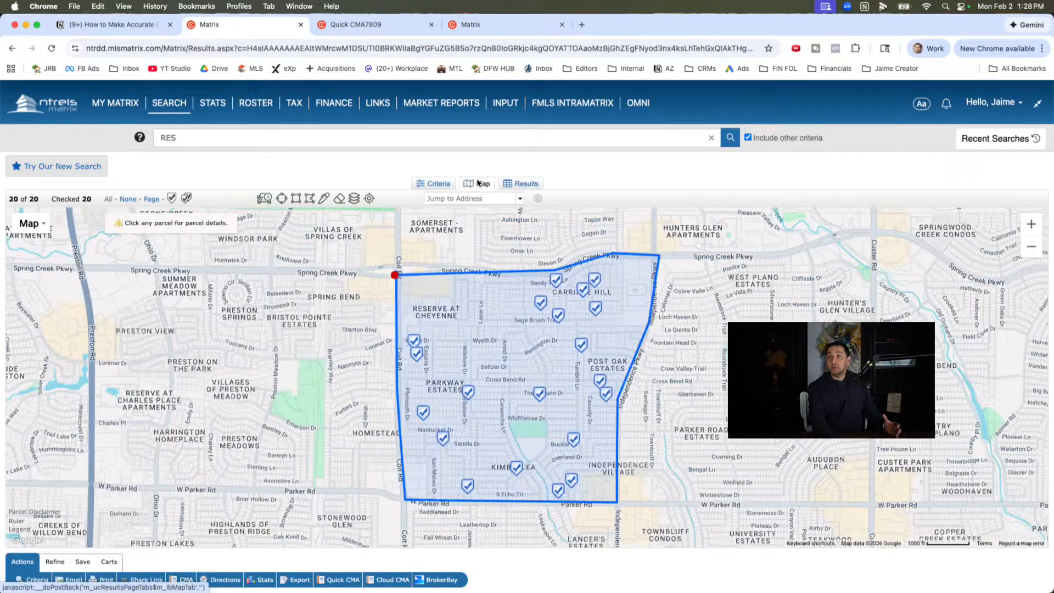
- Recheck the 180-365 day closed sales against the map area, the search criteria and the results list
left_click_drag(636, 502, 570, 463)
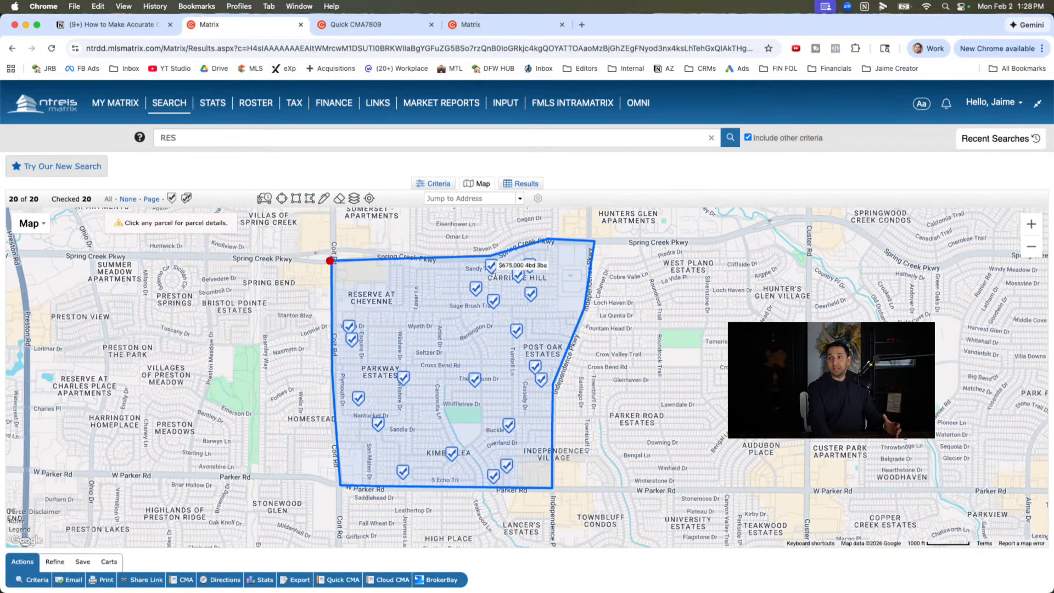
left_click(522, 183)
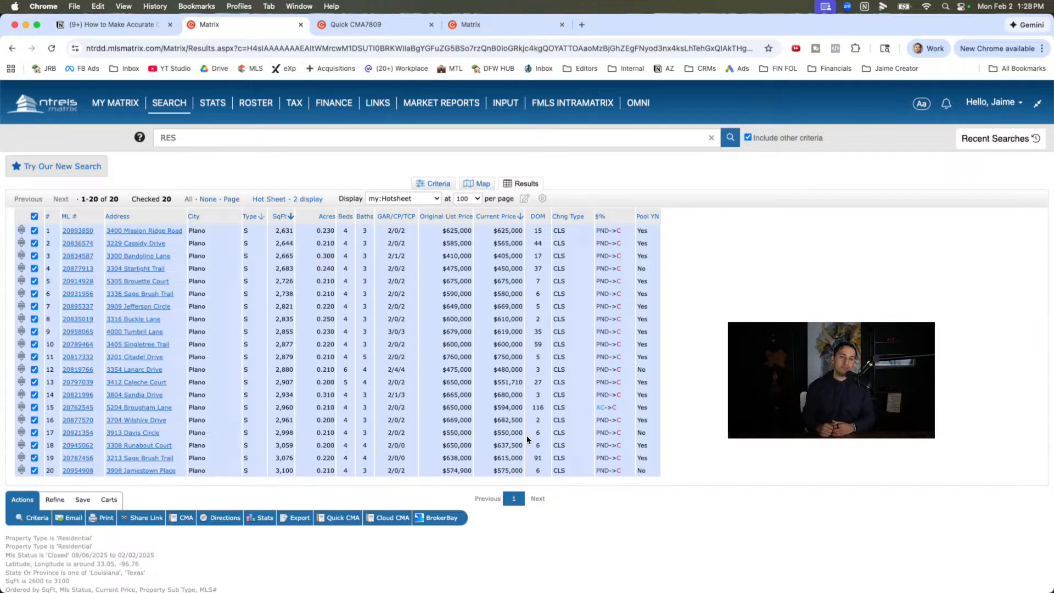
left_click(435, 185)
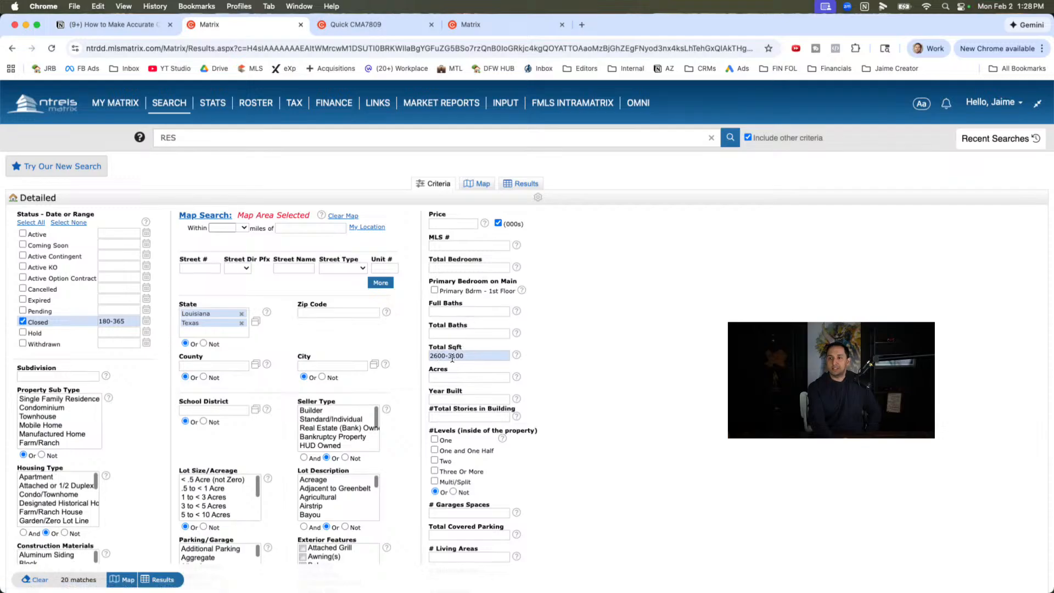
left_click(480, 185)
left_click(521, 183)
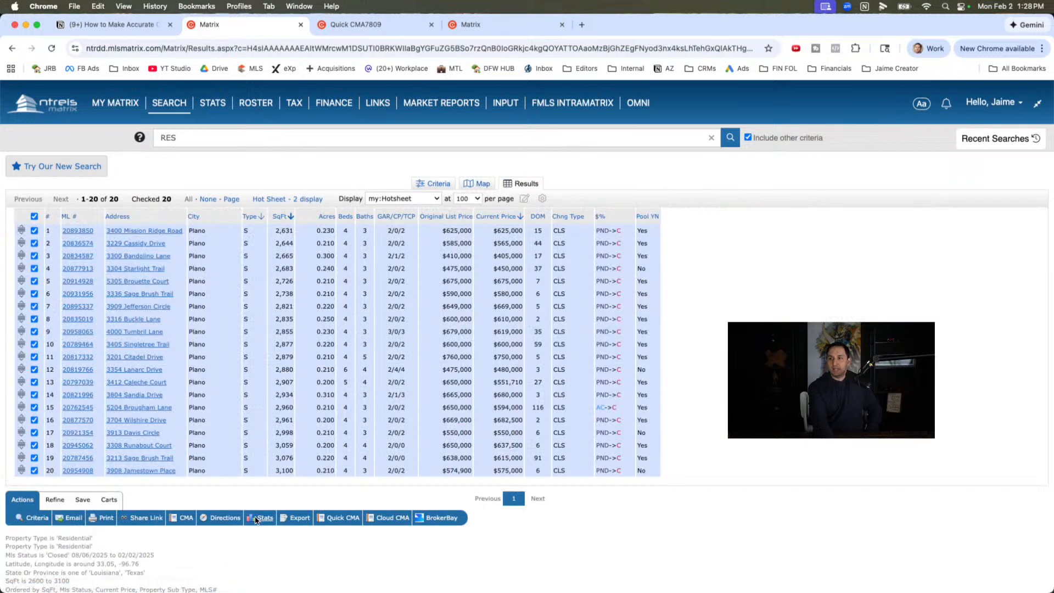
- Open the tabular statistics for the selected 180-365 day sales and compare their averages with the saved Market Analysis screenshot
mouse_move(265, 518)
left_click(283, 536)
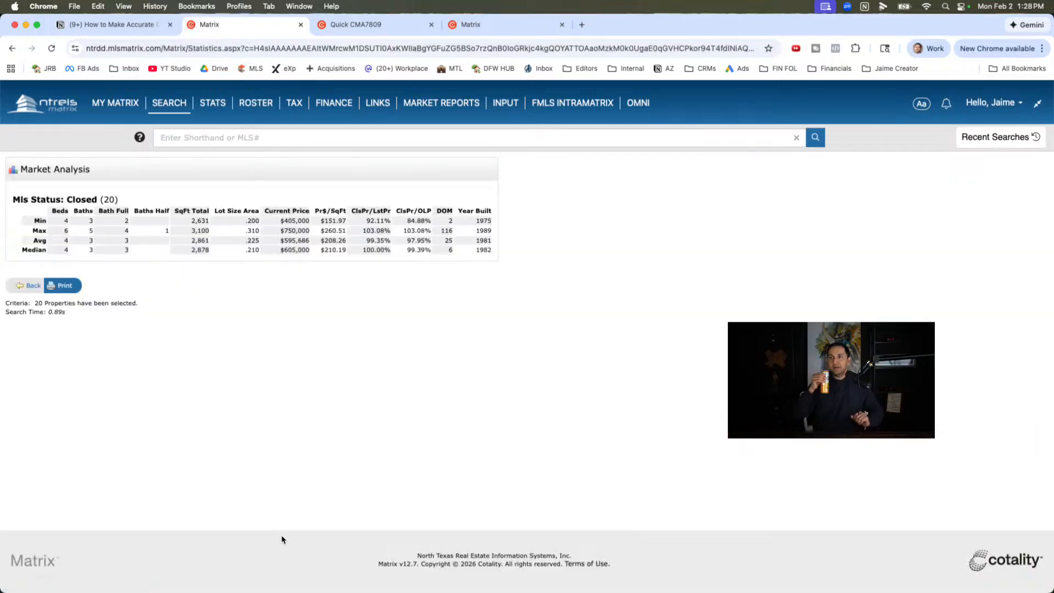
left_click_drag(280, 241, 301, 247)
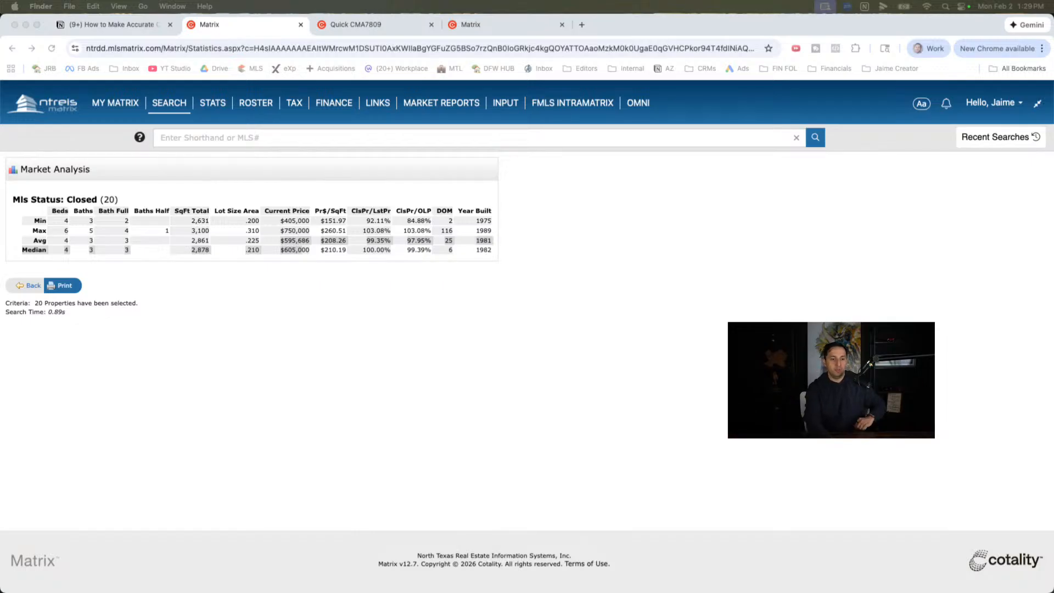
left_click_drag(186, 592, 138, 334)
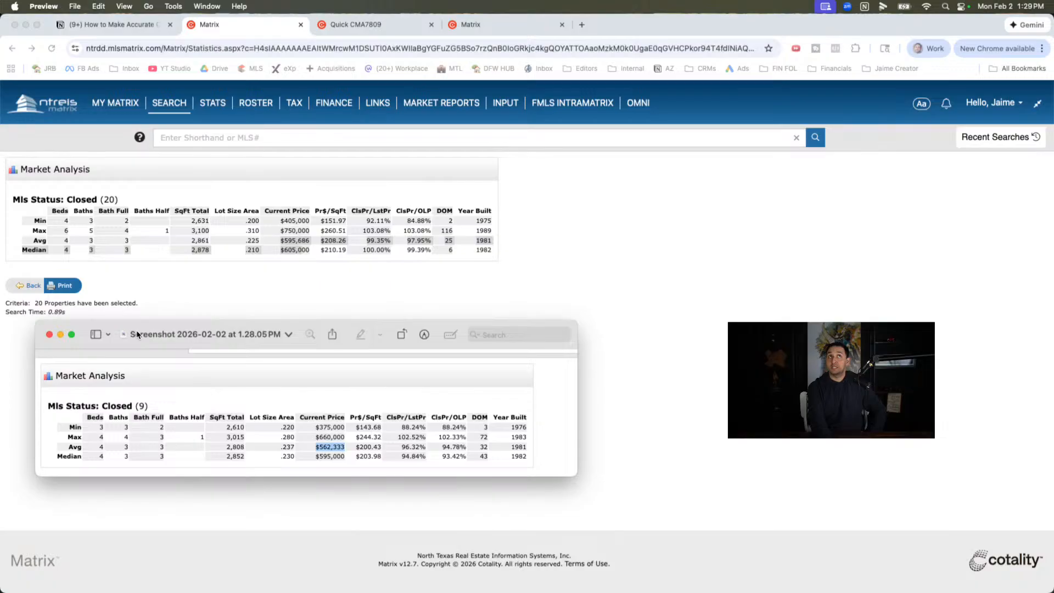
left_click(294, 283)
key("ctrl+Up")
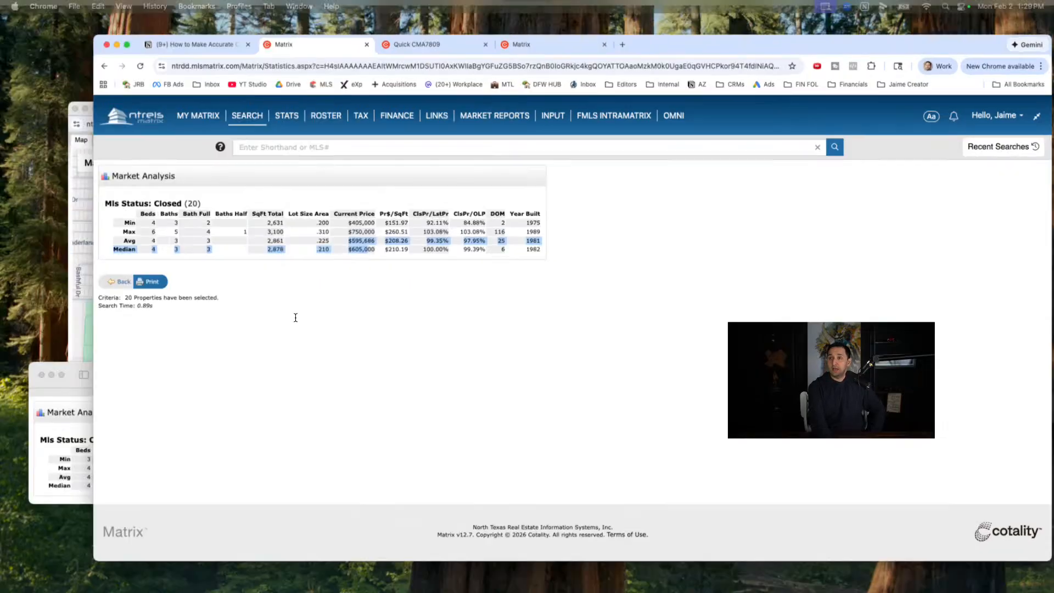
left_click(207, 567)
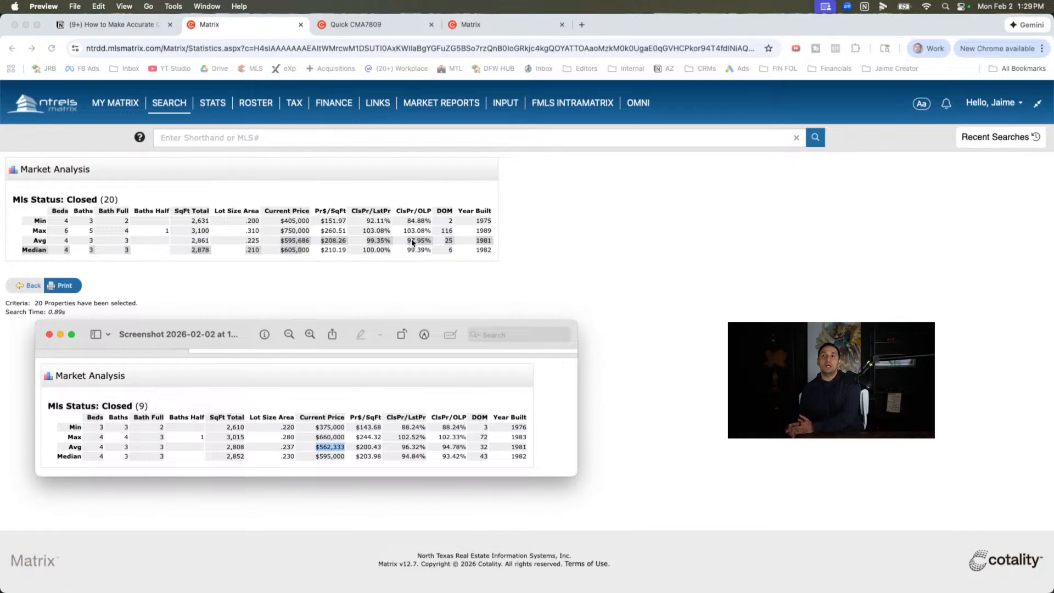
- Return to the search criteria and set the Closed status range to 365-550 days
left_click(30, 289)
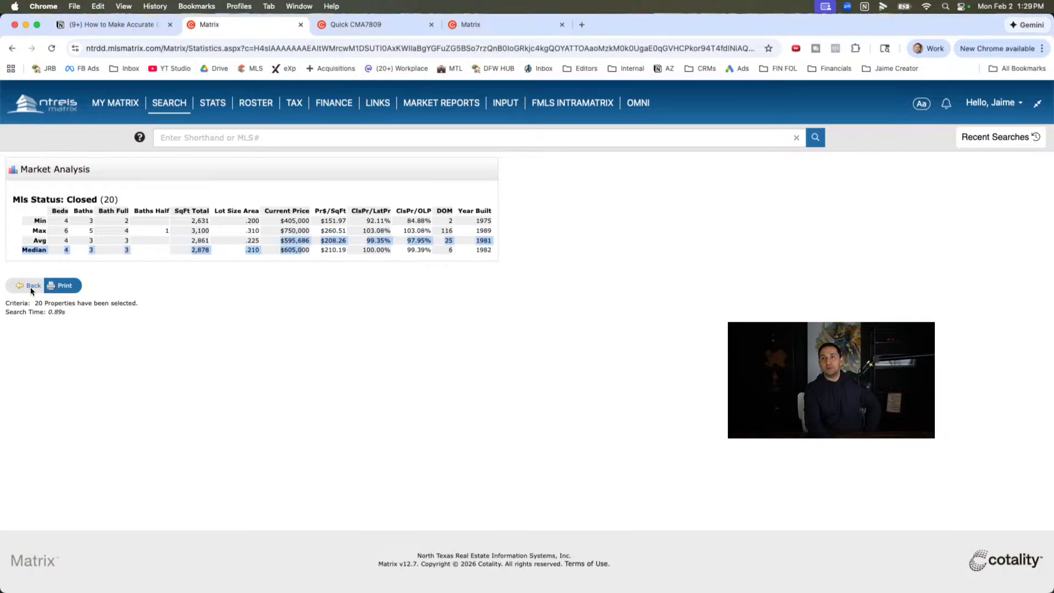
left_click(31, 290)
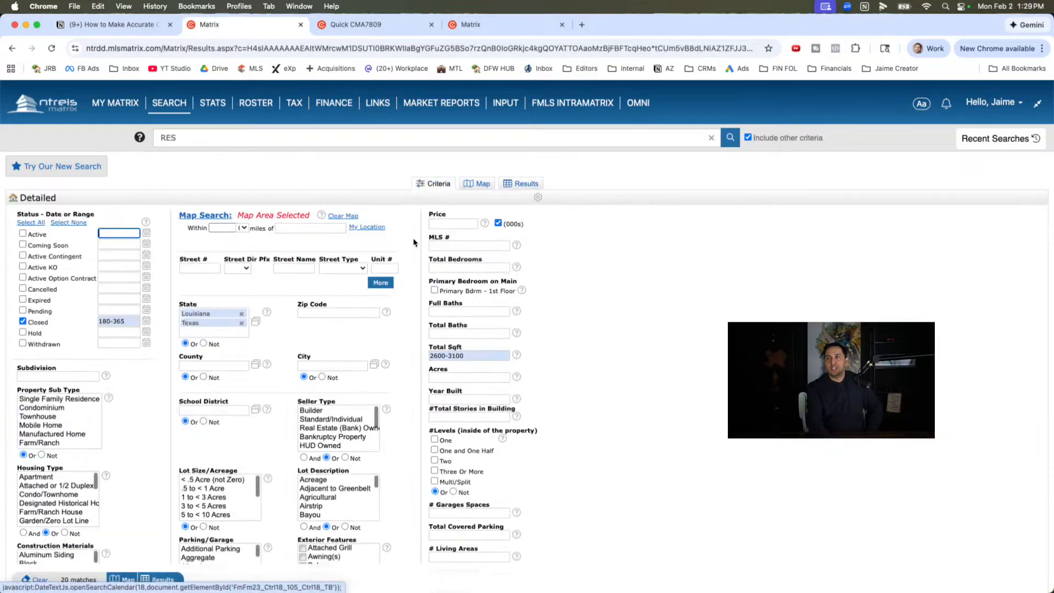
left_click_drag(125, 320, 53, 319)
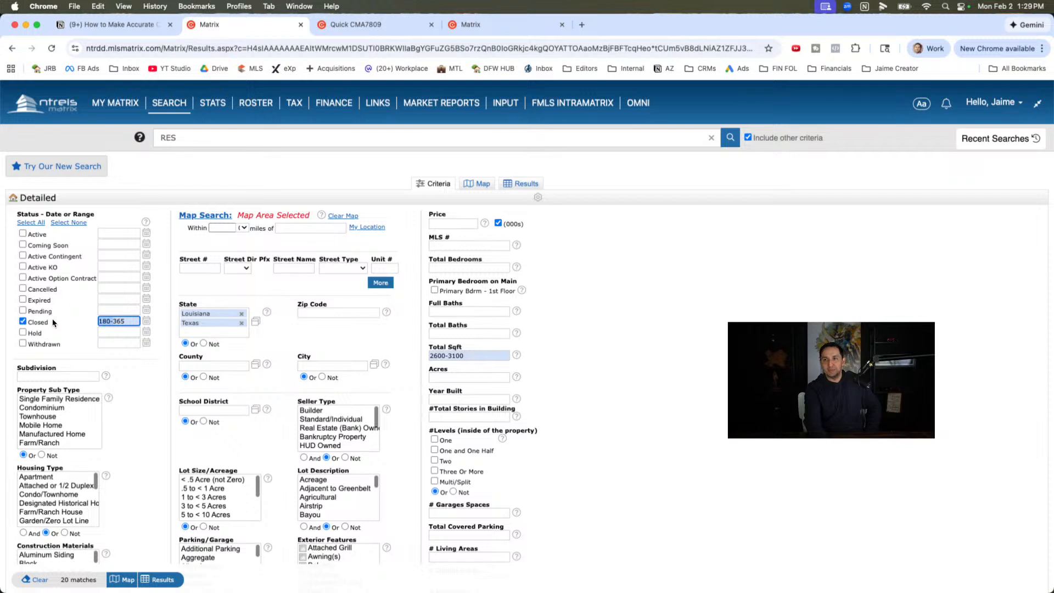
type("365")
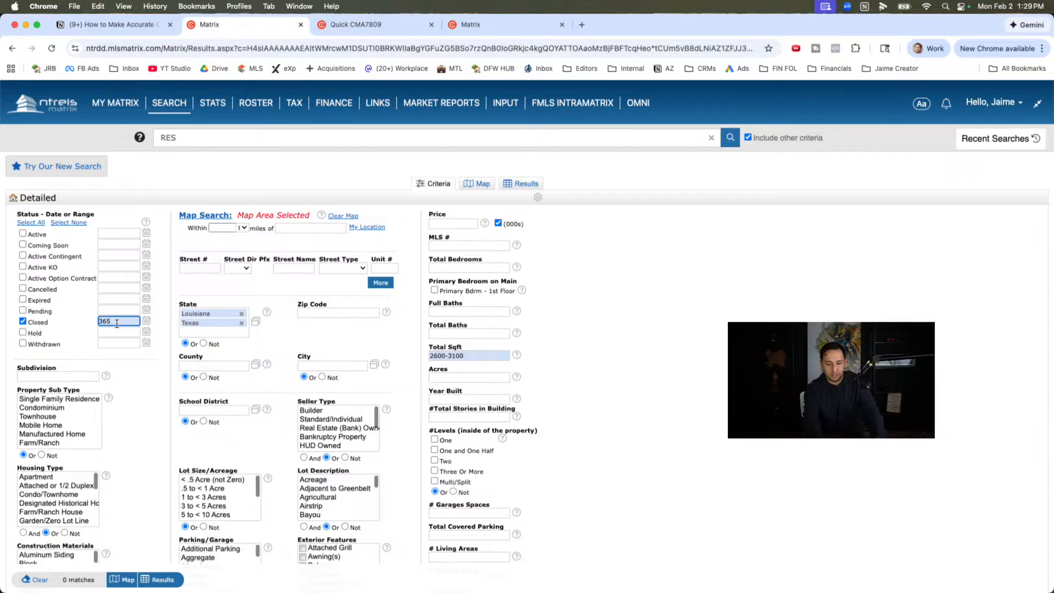
type("-550")
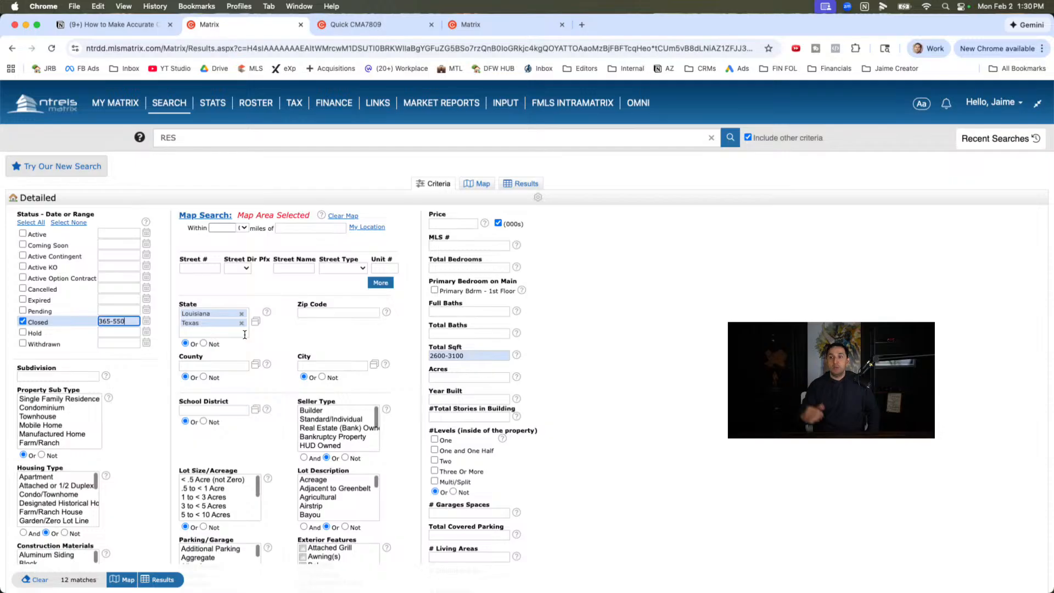
- Check the 365-550 day closed sales on the map, select all of them in the results and open their tabular statistics
left_click(480, 184)
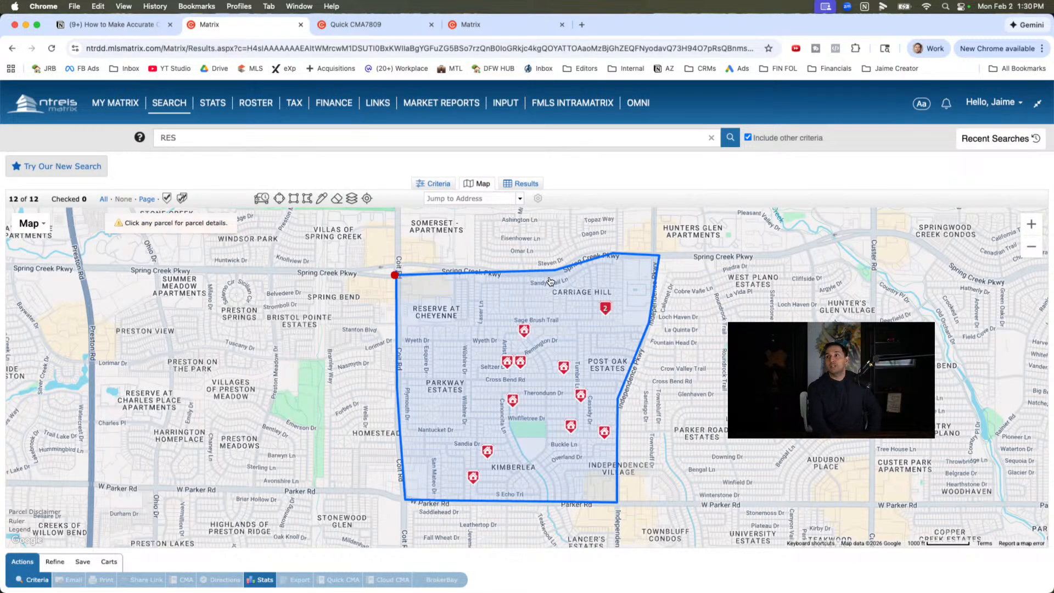
left_click(524, 185)
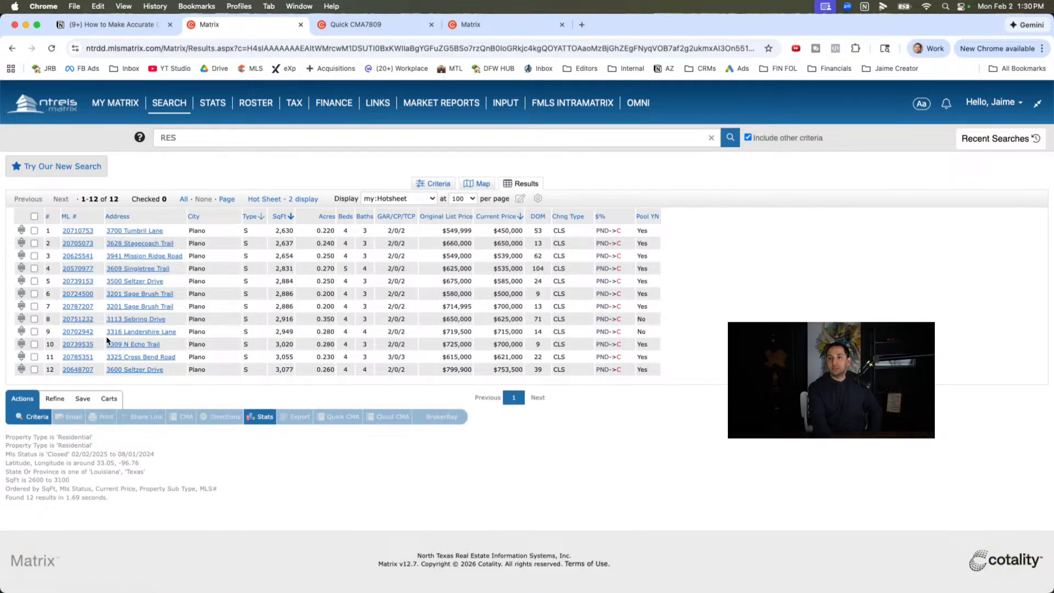
left_click(34, 215)
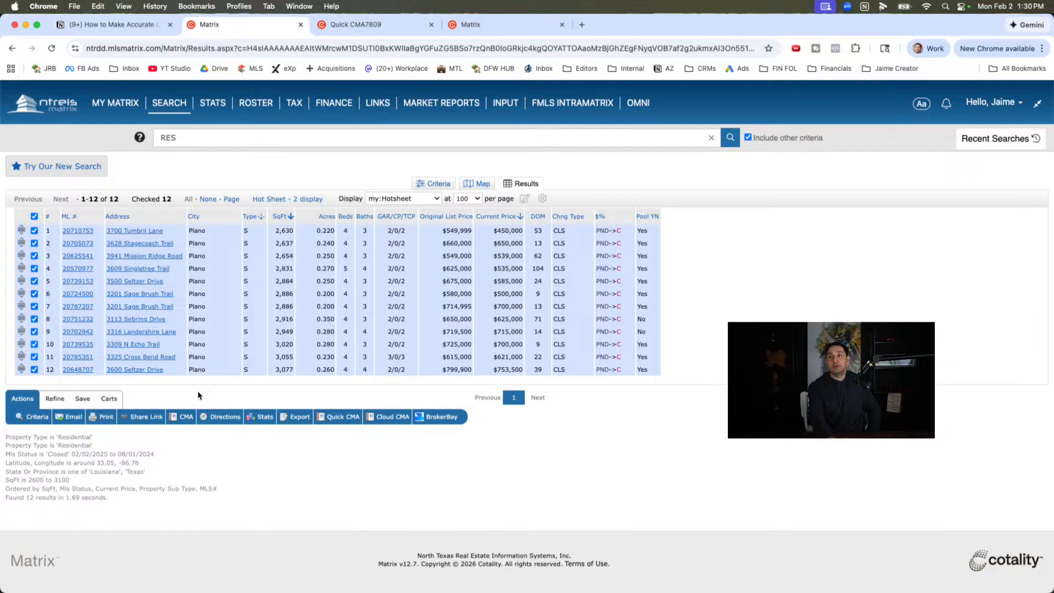
left_click(266, 416)
left_click(288, 434)
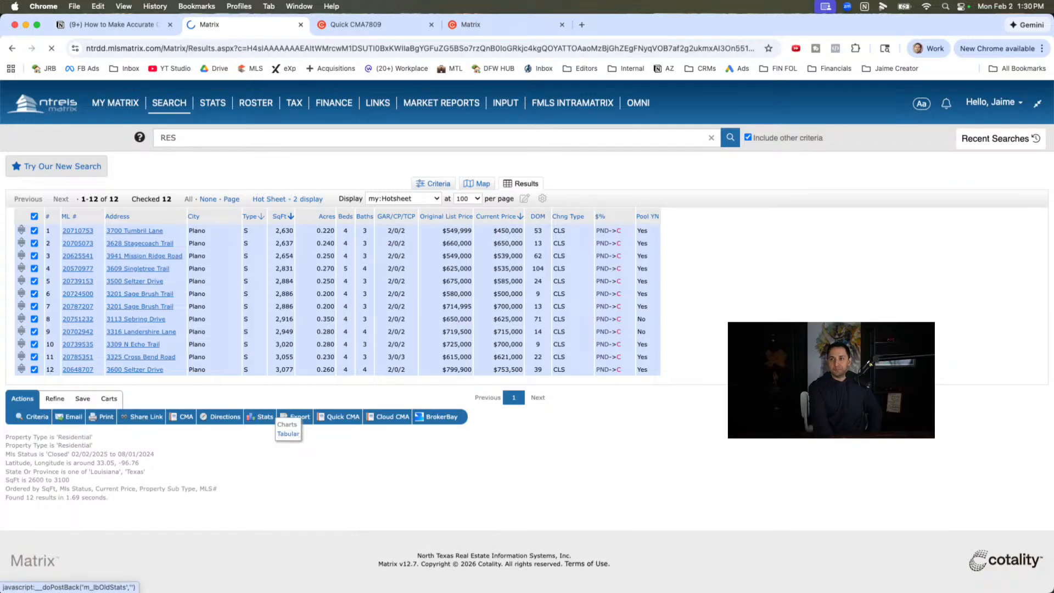
- Compare the average current price of the 365-550 day sales with the average in the saved Market Analysis screenshot
key("ctrl+Up")
left_click(130, 557)
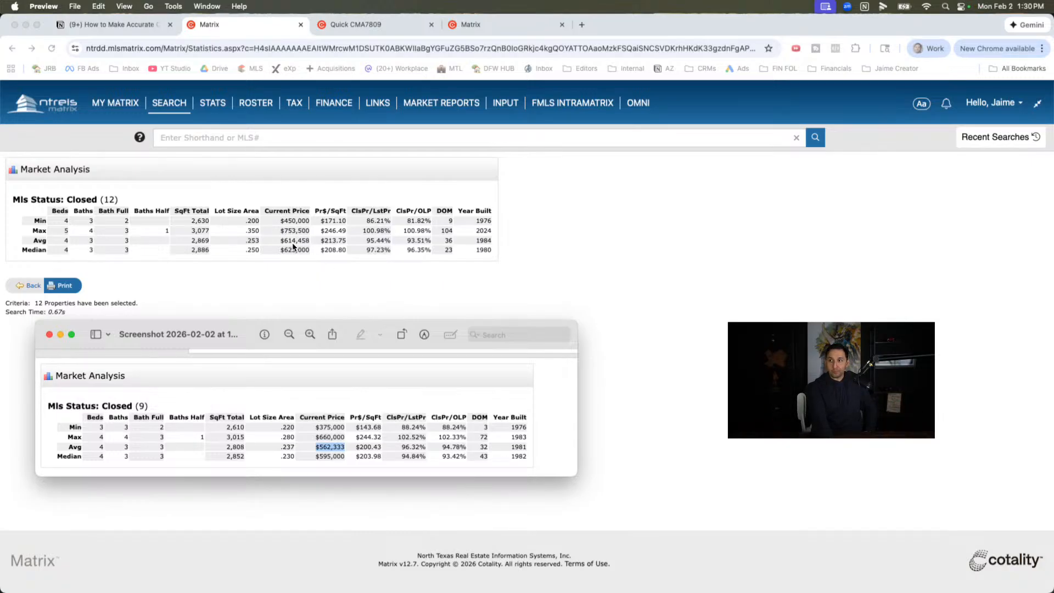
left_click_drag(324, 447, 321, 449)
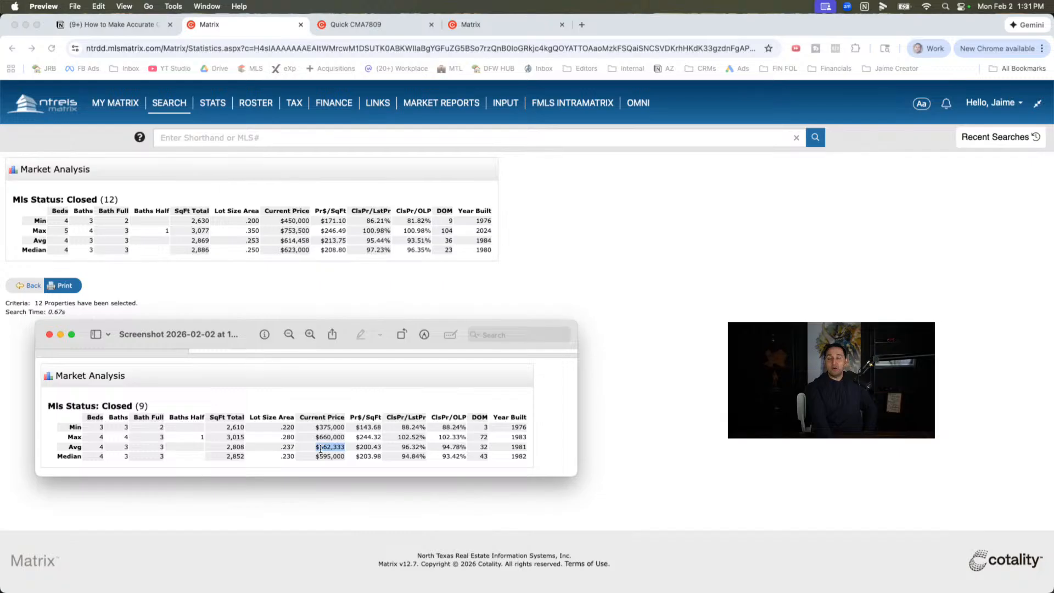